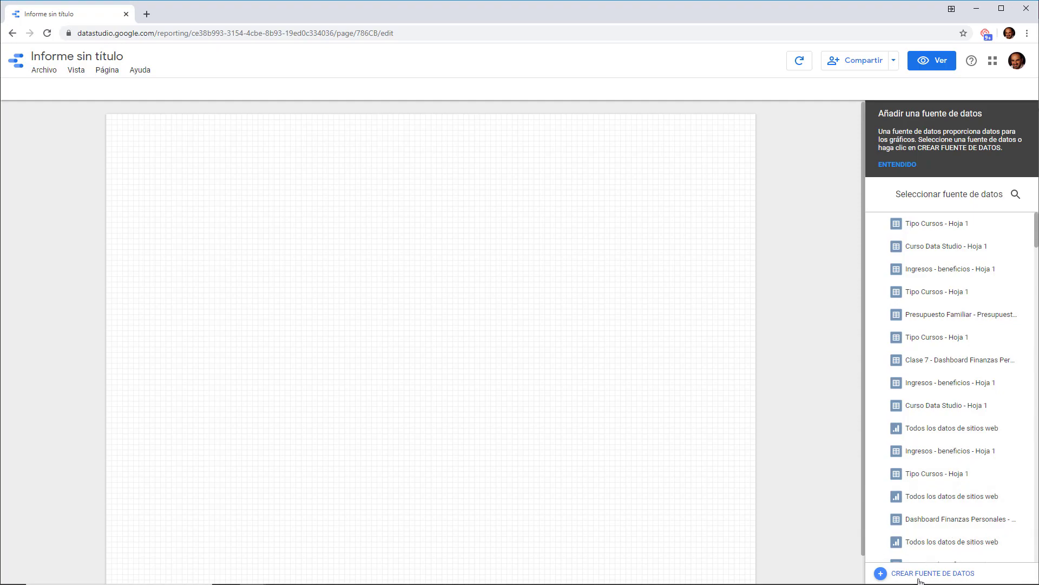
Step: Create a Google Sheets data source from the Ingresos - beneficios spreadsheet, using worksheet Hoja 1
click(921, 574)
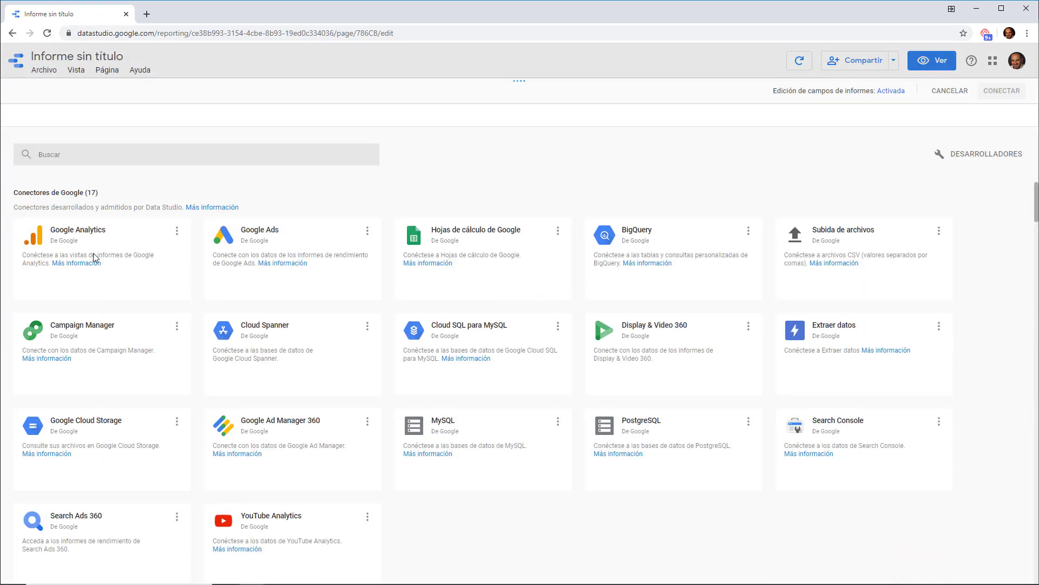
mouse_move(93, 254)
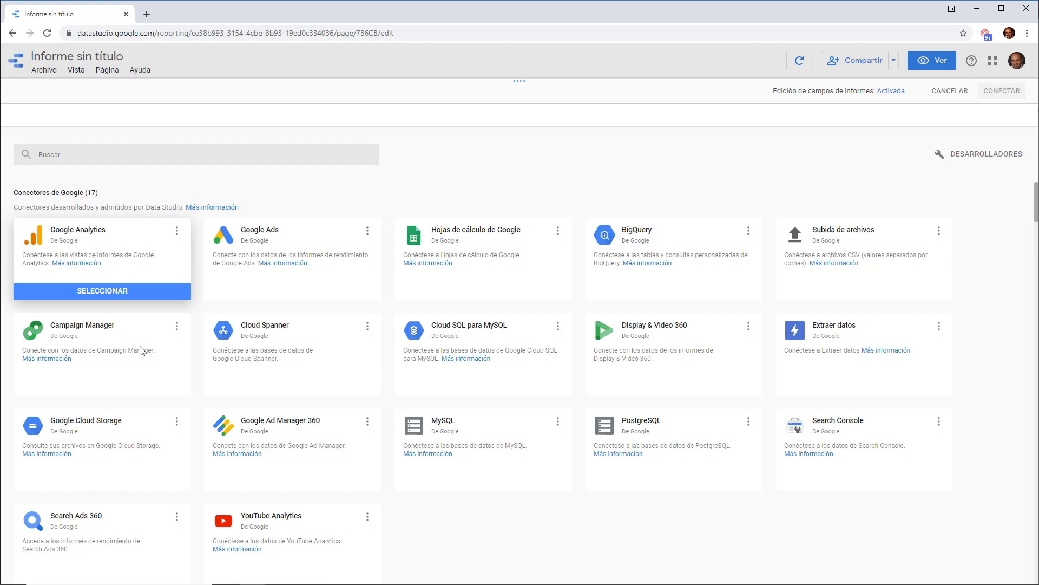
scroll(311, 449, down, 2)
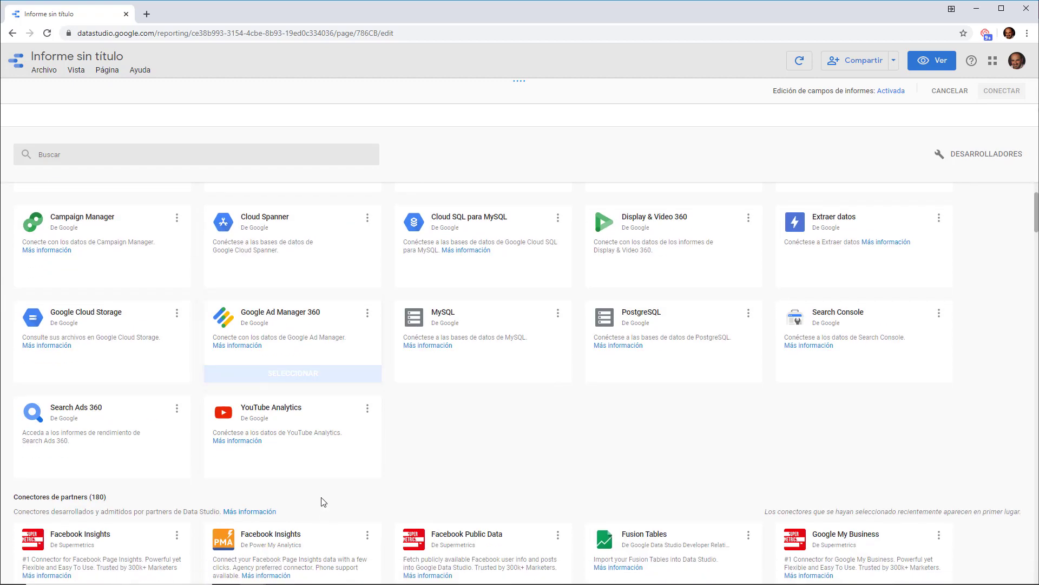
scroll(464, 441, up, 2)
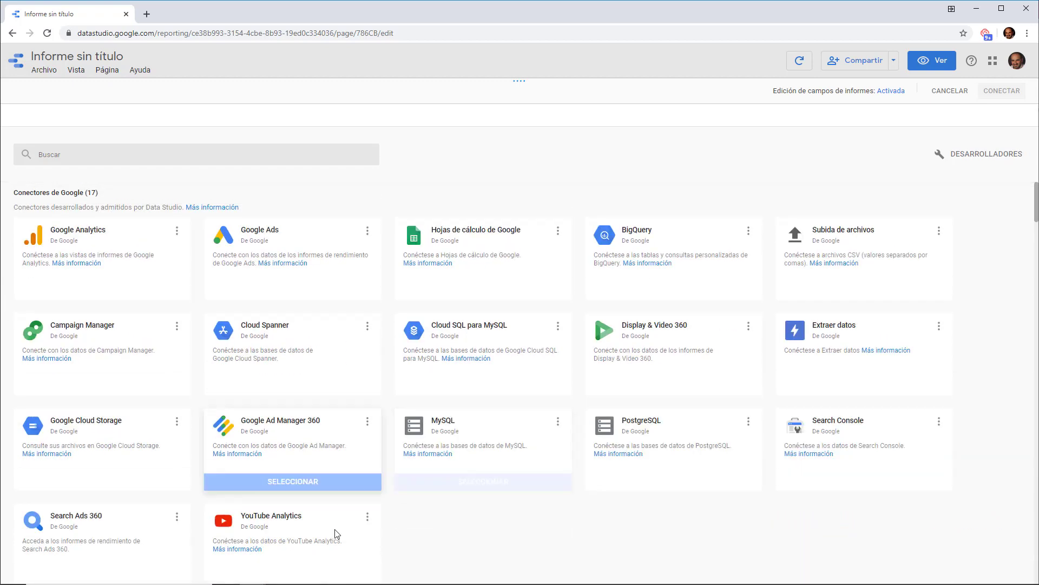
mouse_move(328, 538)
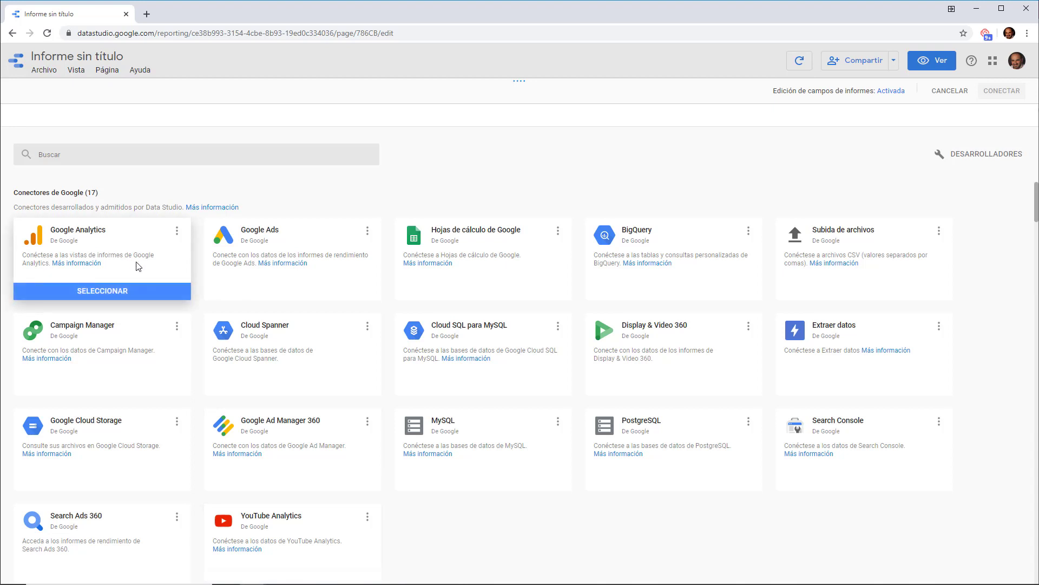
mouse_move(460, 301)
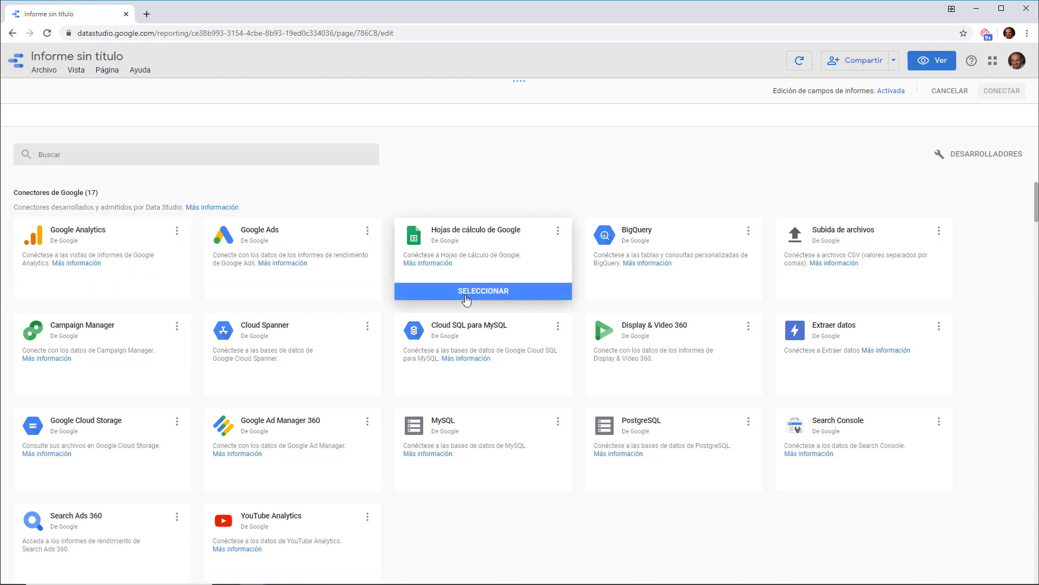
click(466, 293)
click(189, 275)
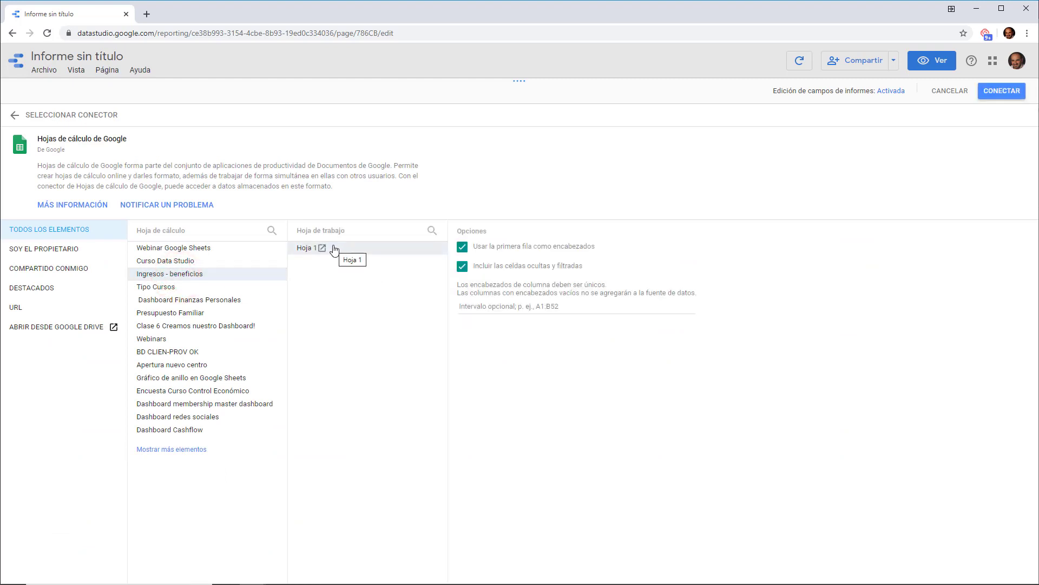
Step: Review the Hoja 1 source data in Google Sheets and add the connected data source to the report
click(322, 248)
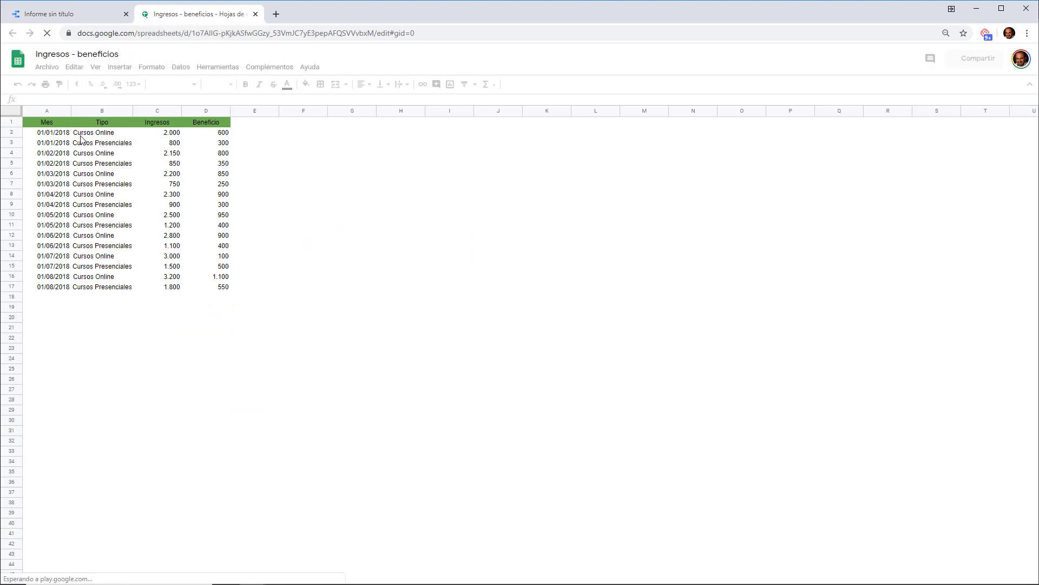
click(89, 16)
click(996, 97)
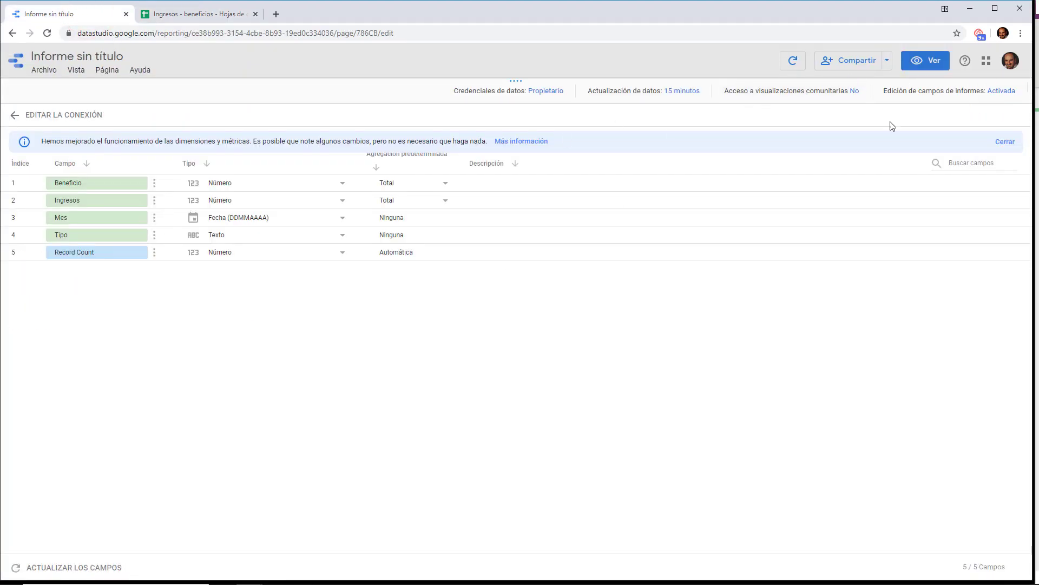
click(995, 95)
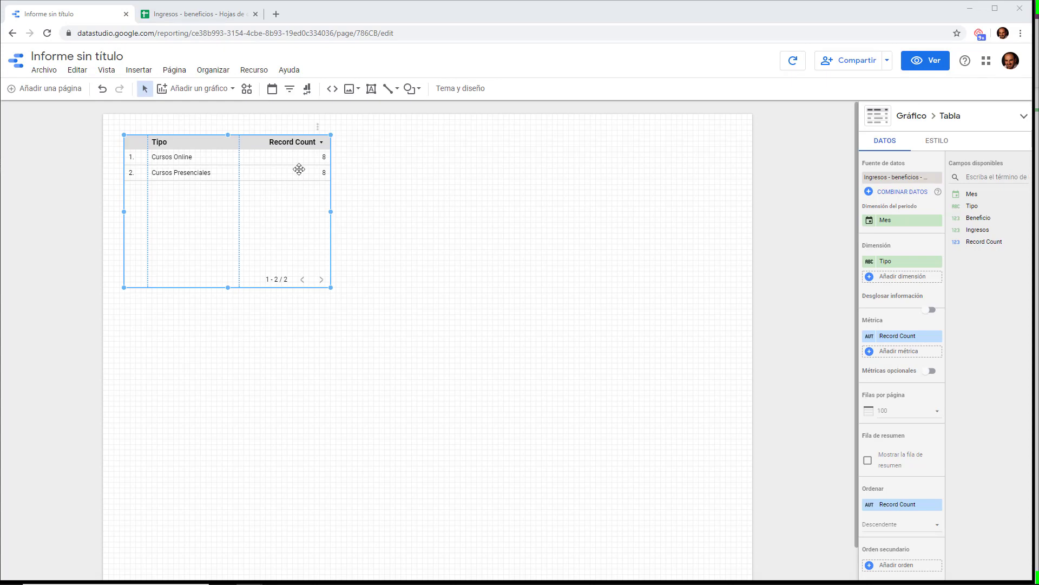
Step: Delete the default table and insert a column chart in the upper-left area of the report page
click(282, 143)
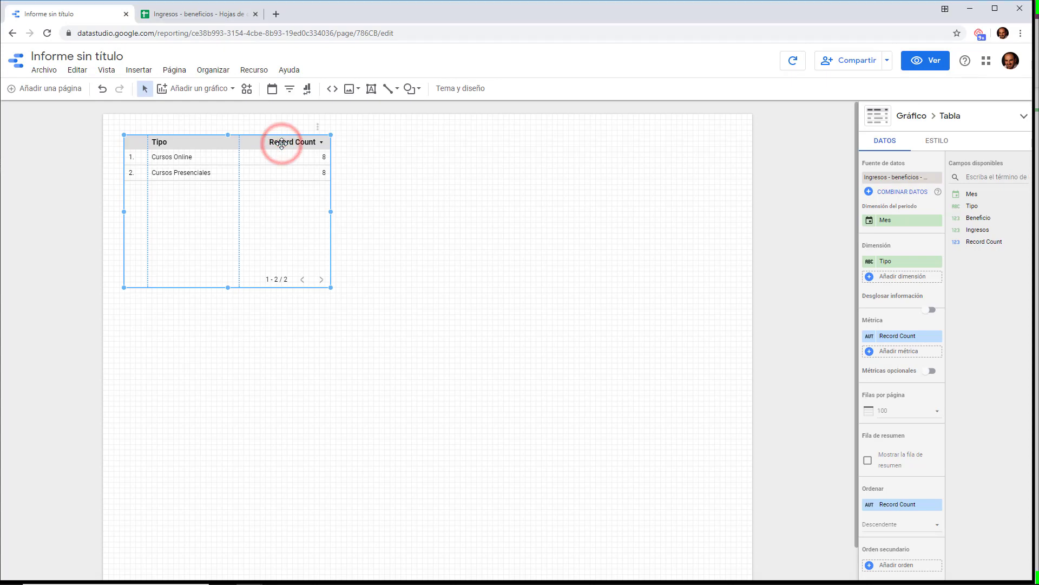
key(Delete)
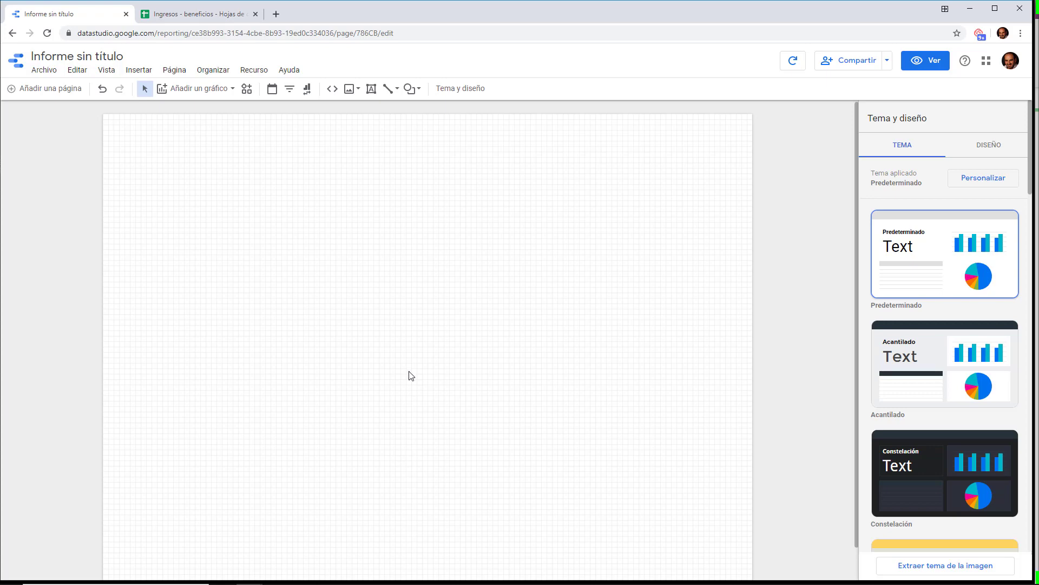
click(221, 88)
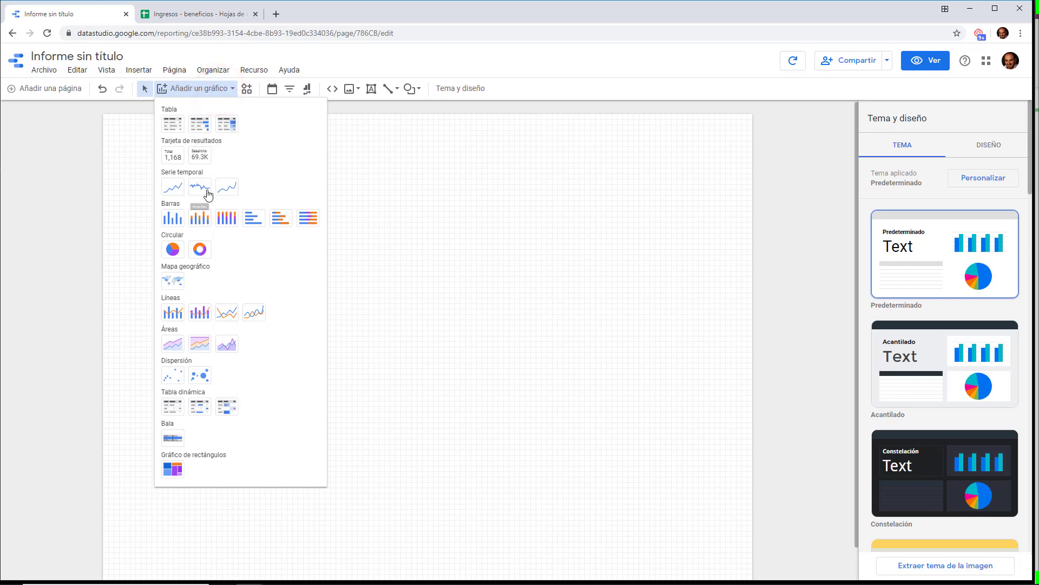
click(181, 217)
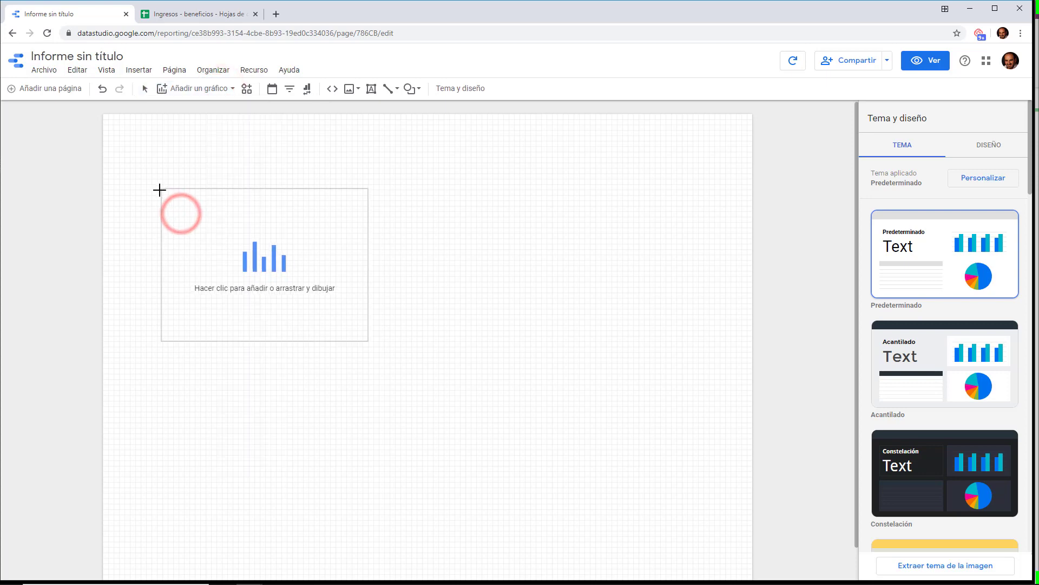
click(155, 218)
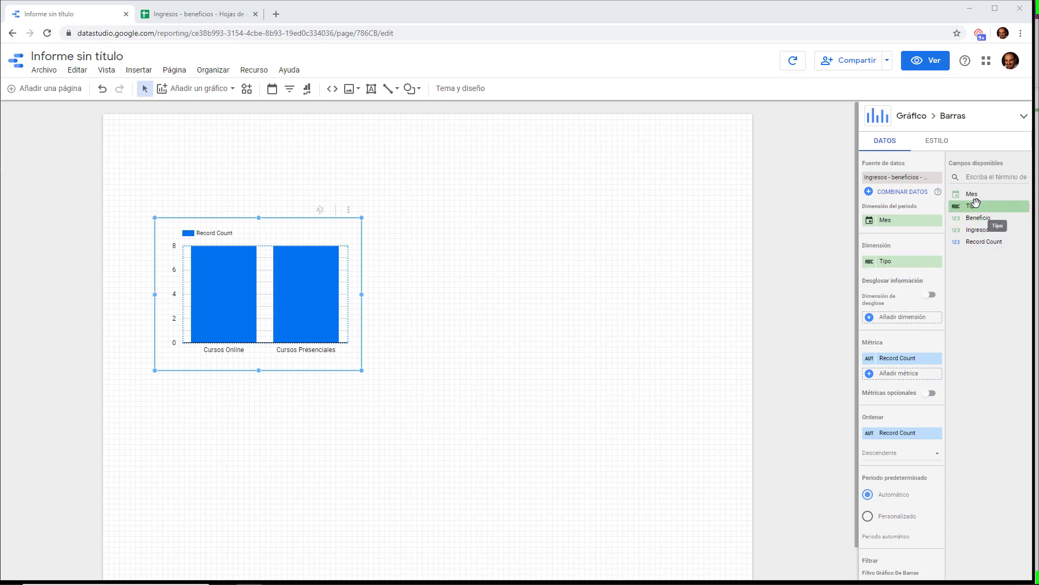
Step: Set the column chart's period dimension to Tipo, its dimension to Mes, and its metrics to Ingresos and Beneficio
drag(976, 206, 920, 219)
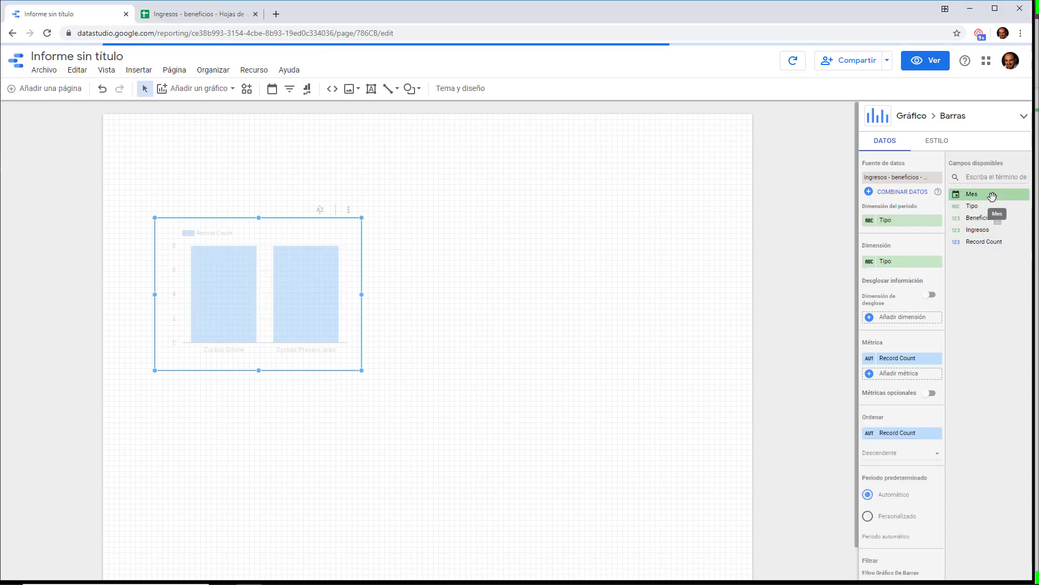
drag(993, 196, 927, 264)
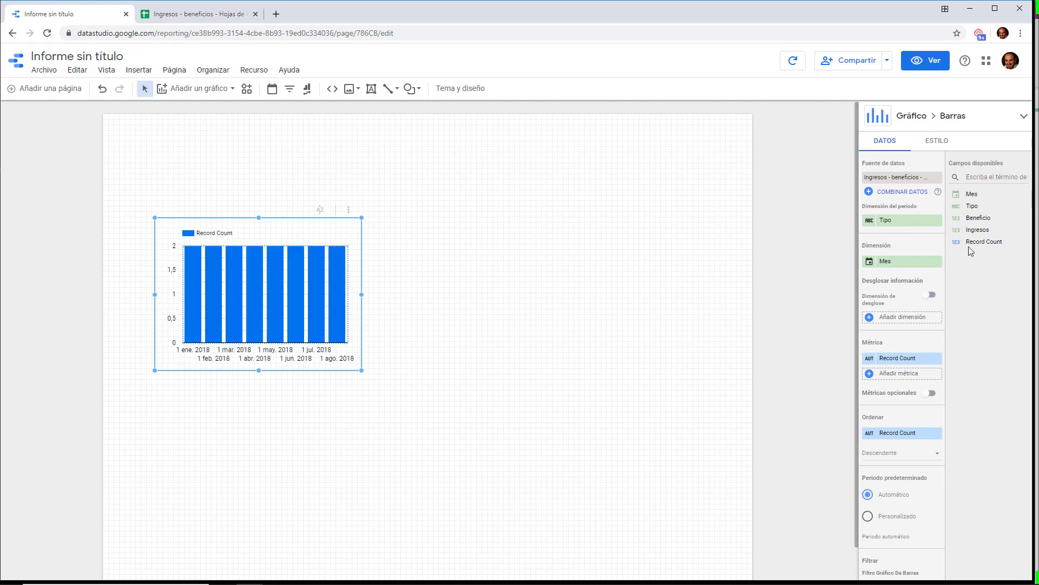
drag(985, 230, 898, 368)
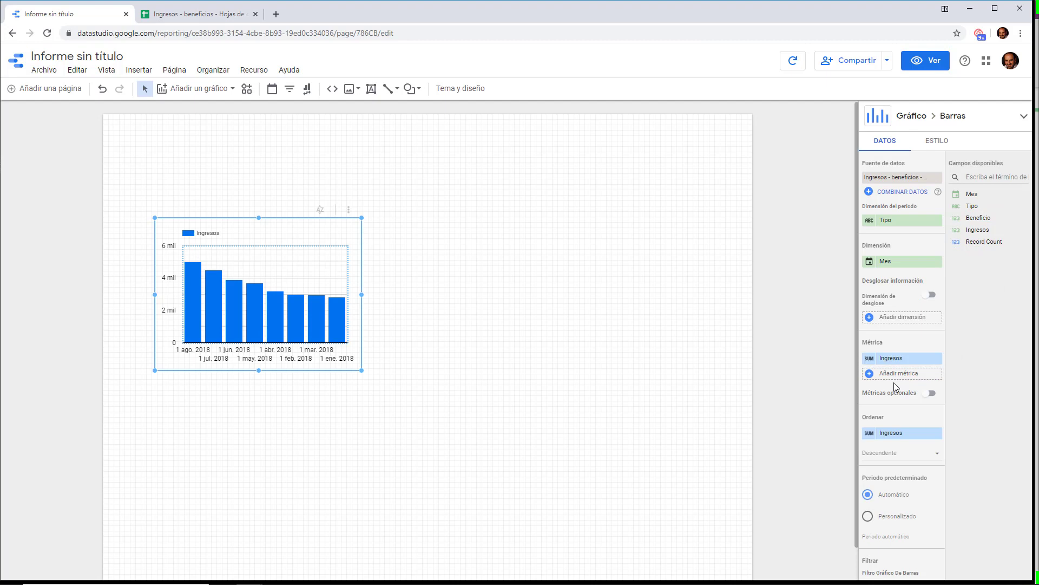
click(979, 221)
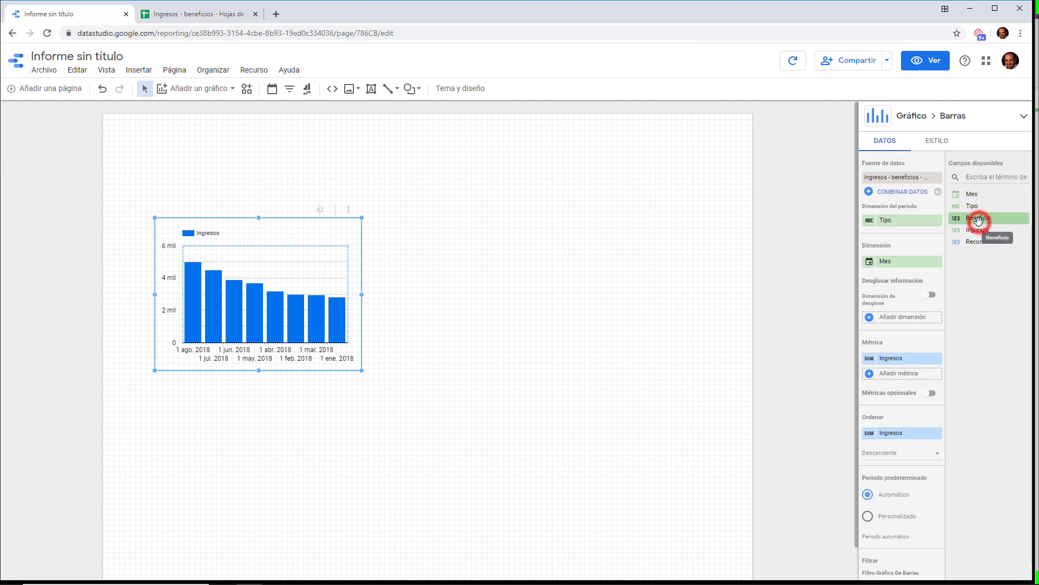
drag(979, 221, 894, 379)
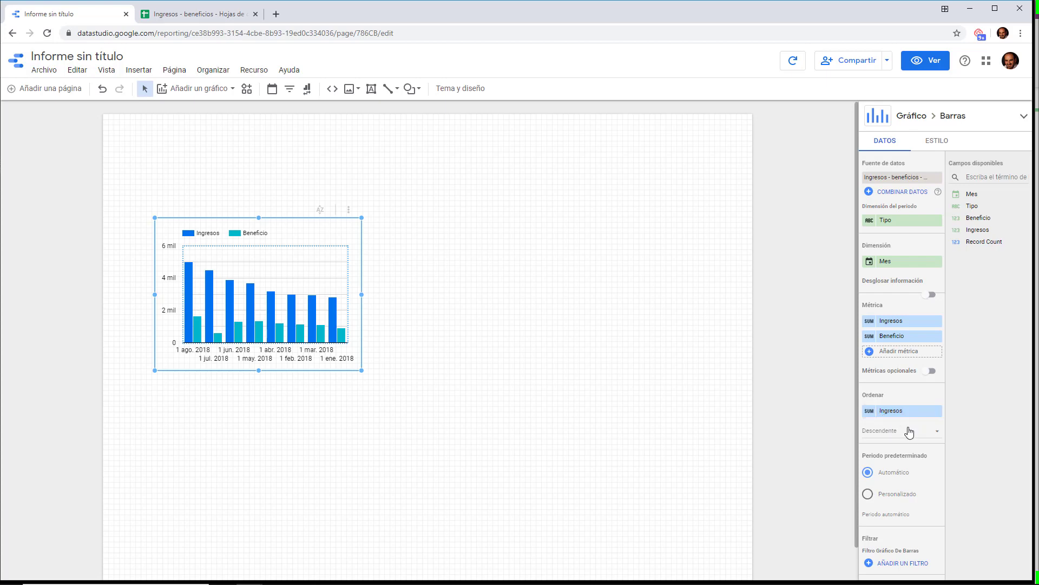
click(870, 410)
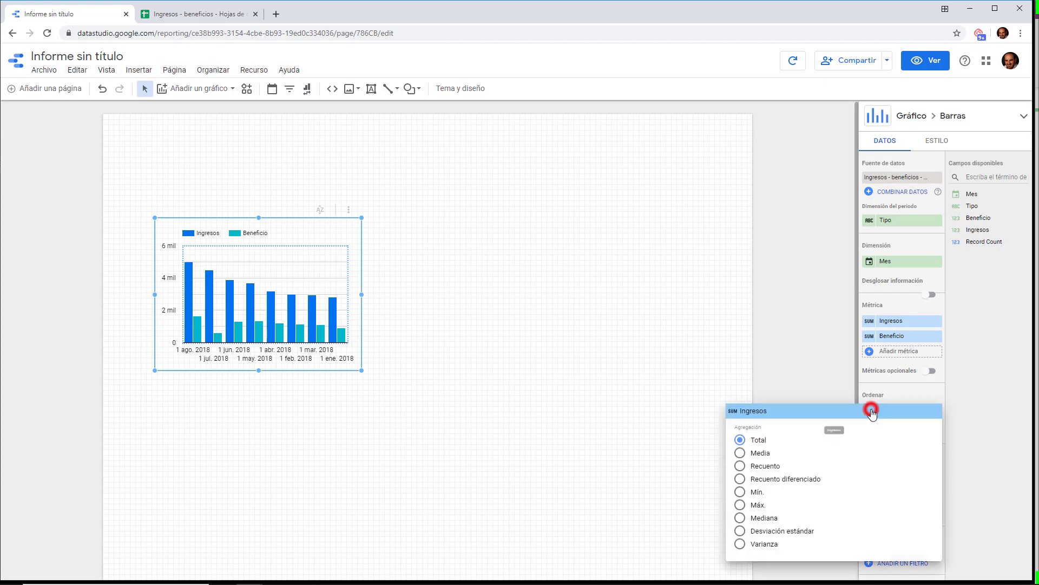
click(780, 350)
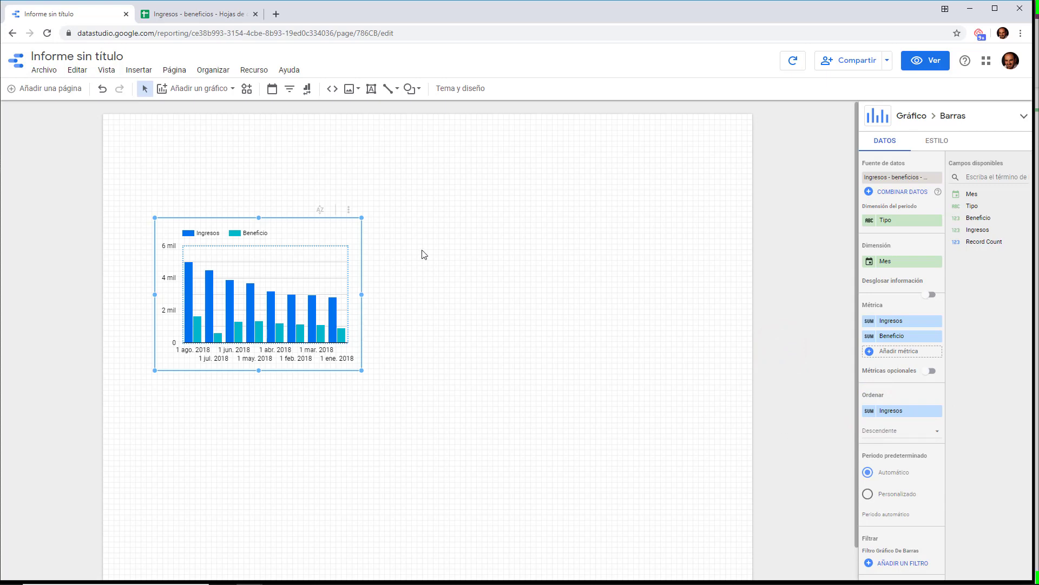
Step: Insert a bullet chart directly below the column chart
click(420, 194)
click(209, 88)
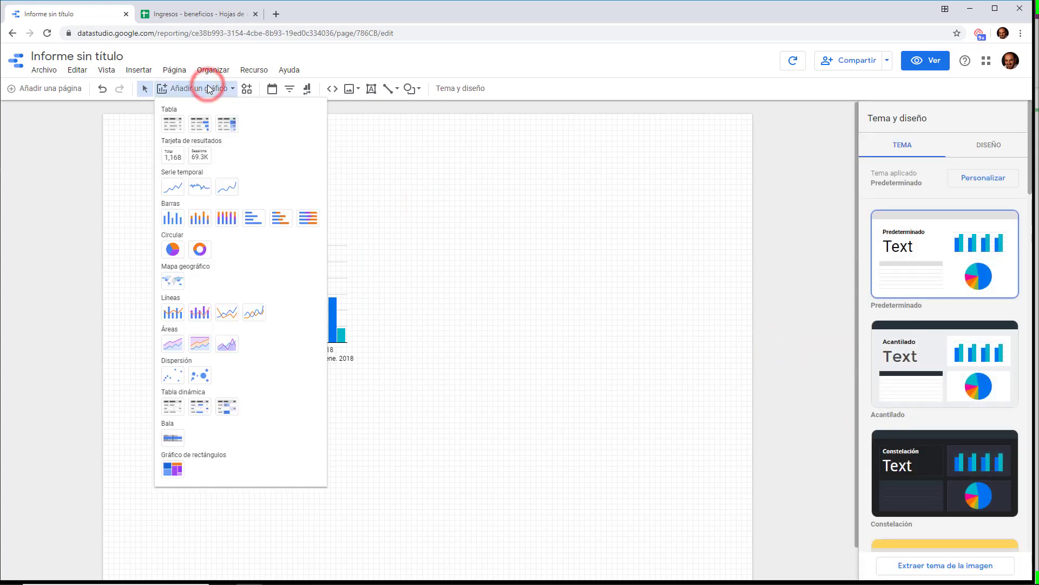
click(172, 438)
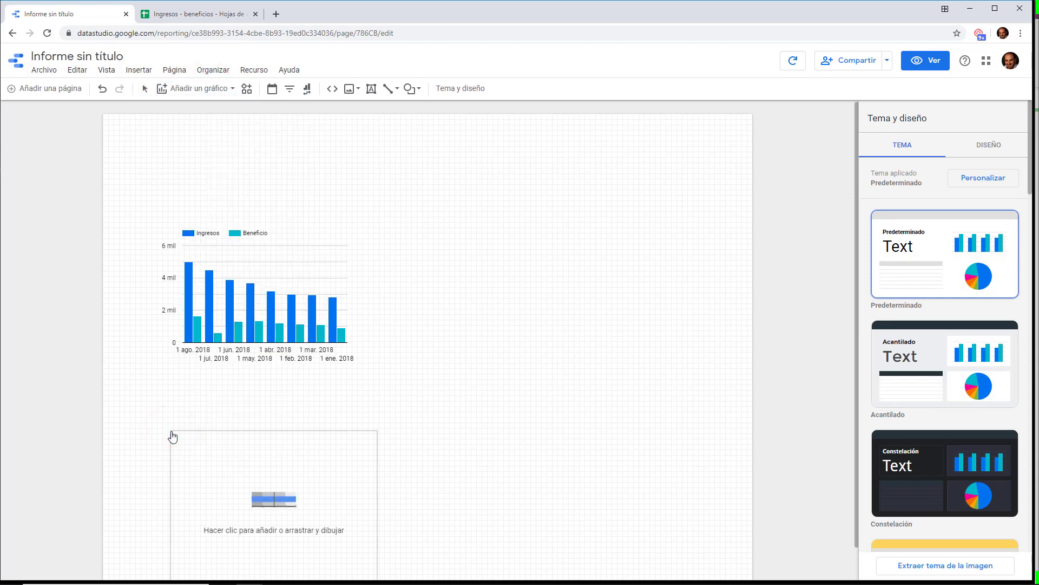
click(153, 377)
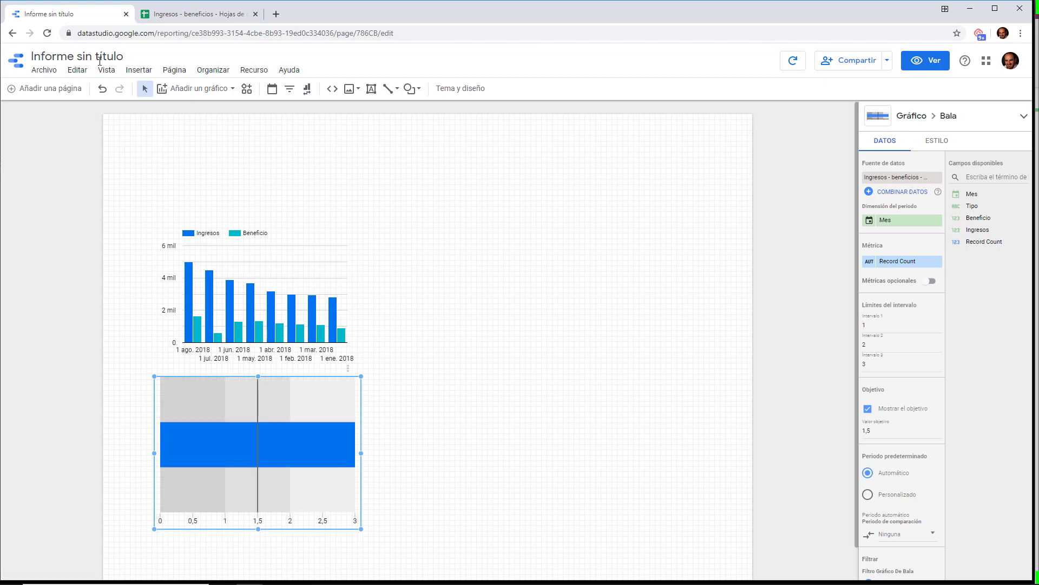
Step: Shorten the bullet chart's height and shift both charts slightly up and left so their left edges align
drag(258, 529, 262, 441)
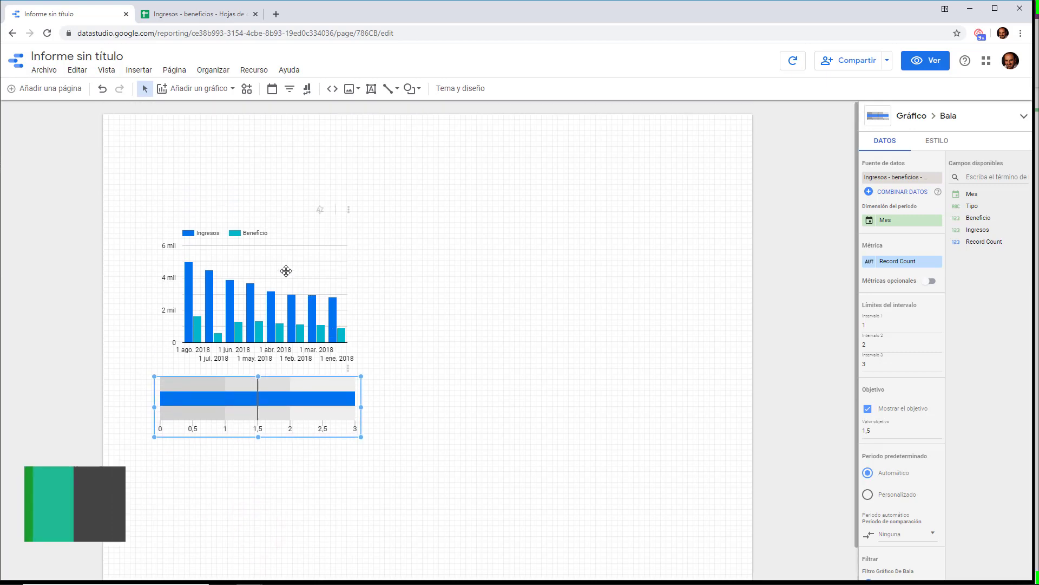
drag(302, 238, 299, 228)
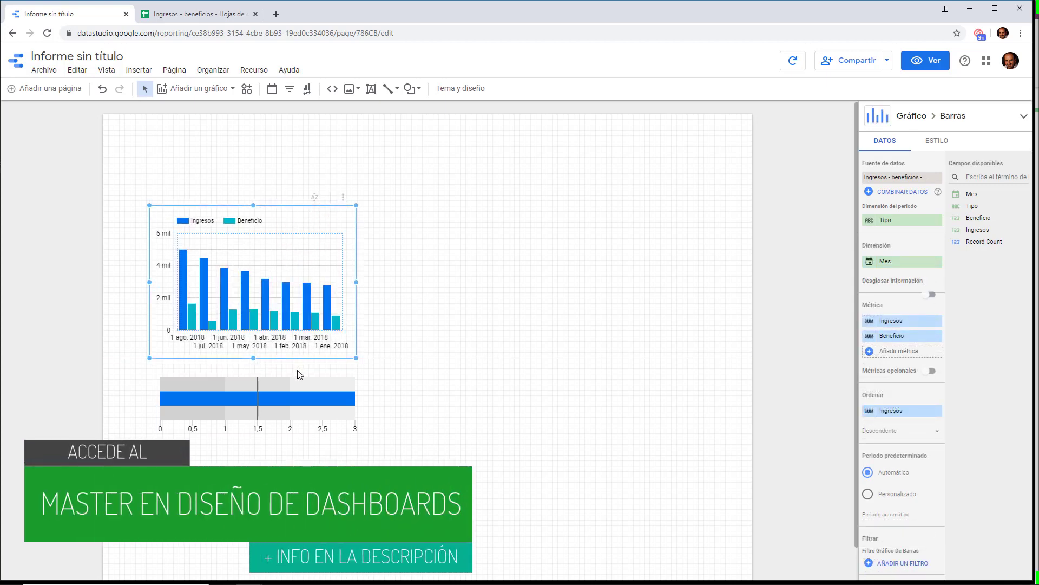
click(297, 370)
drag(303, 379, 299, 375)
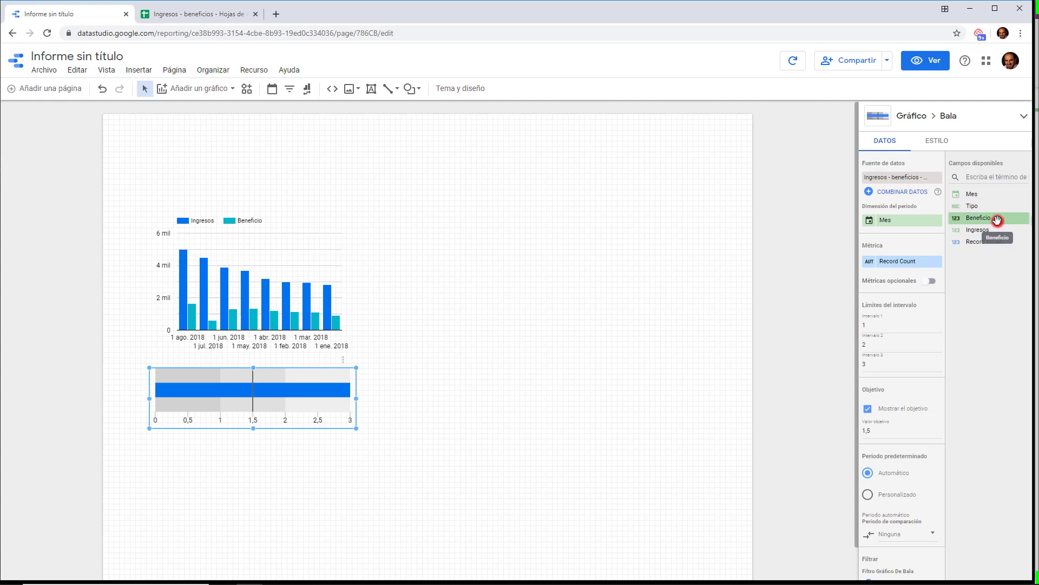
Step: Set the bullet chart's metric to Beneficio and check the sum of the Beneficio values in the source spreadsheet
drag(998, 219, 909, 265)
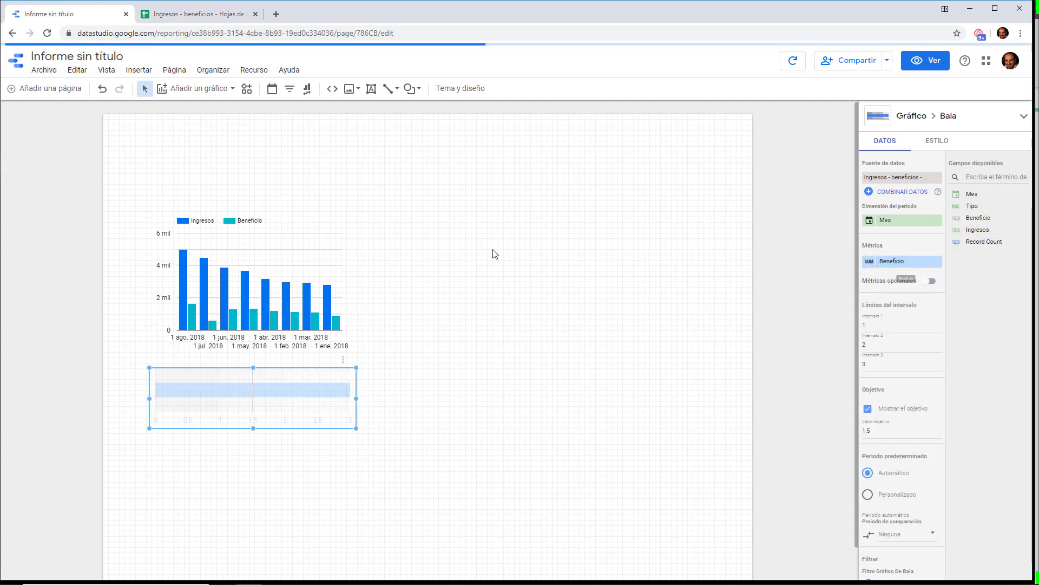
click(198, 14)
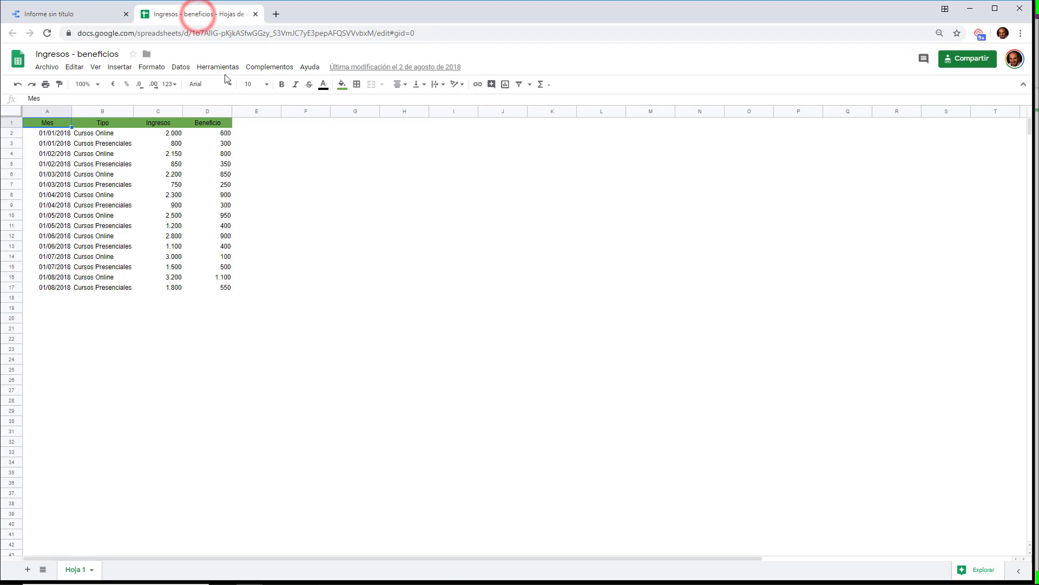
drag(224, 133, 226, 290)
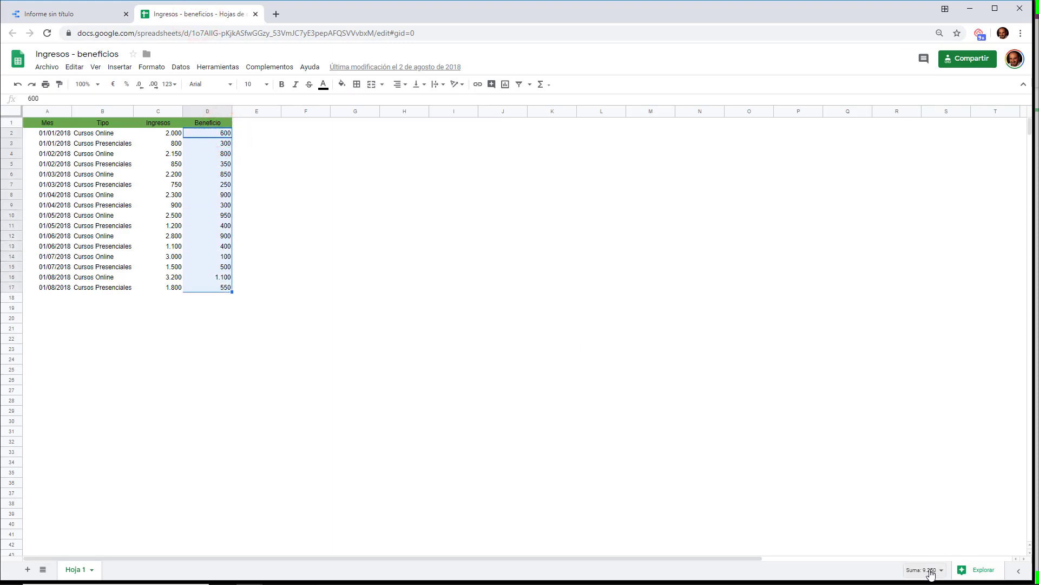
click(65, 13)
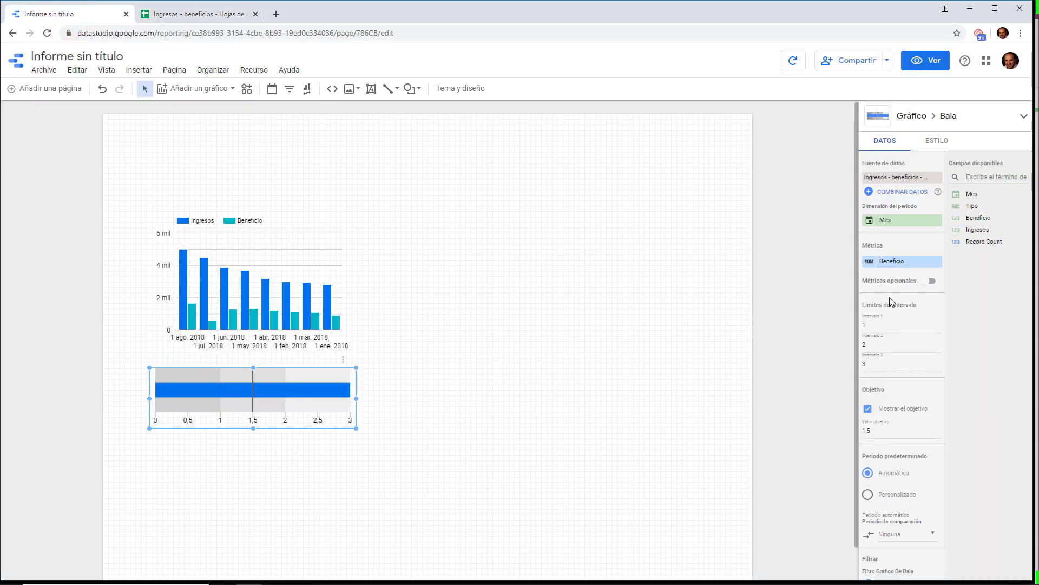
Step: Set the bullet chart's interval limits to 6000, 8000 and 12000 and check the report in view mode before returning to editing
click(881, 323)
text(6000)
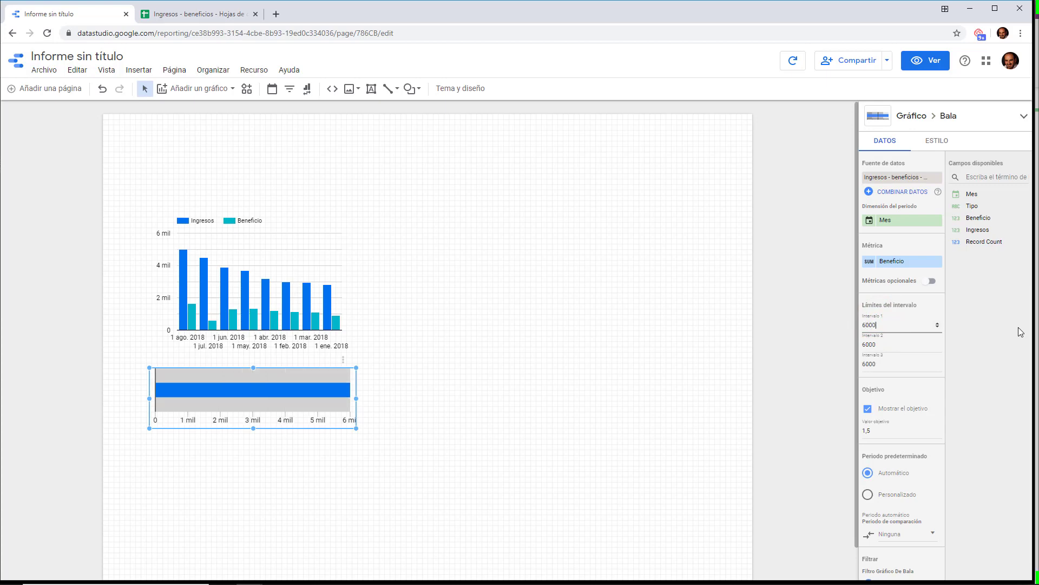
click(893, 345)
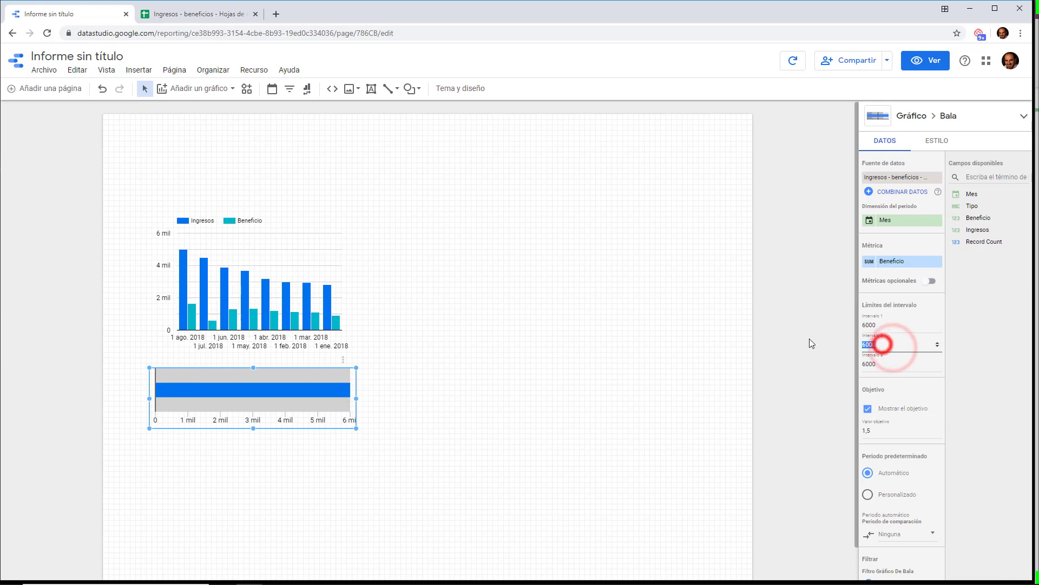
text(8000)
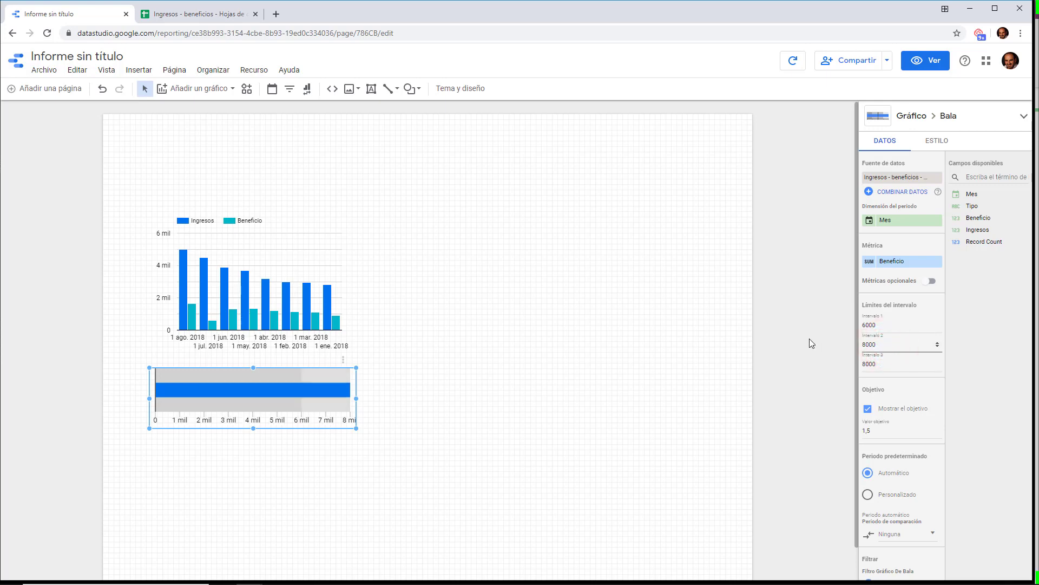
click(892, 364)
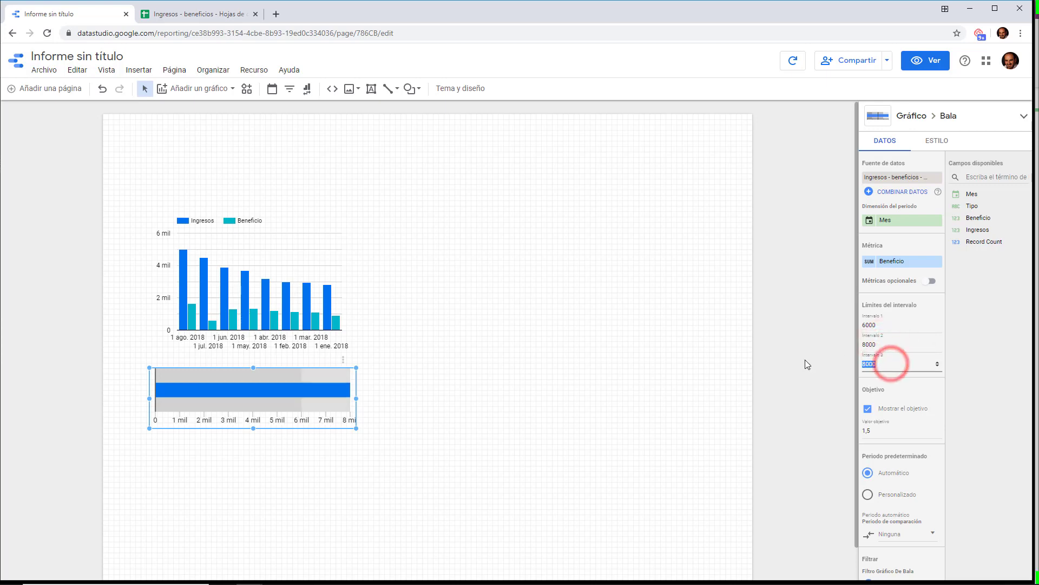
text(12000)
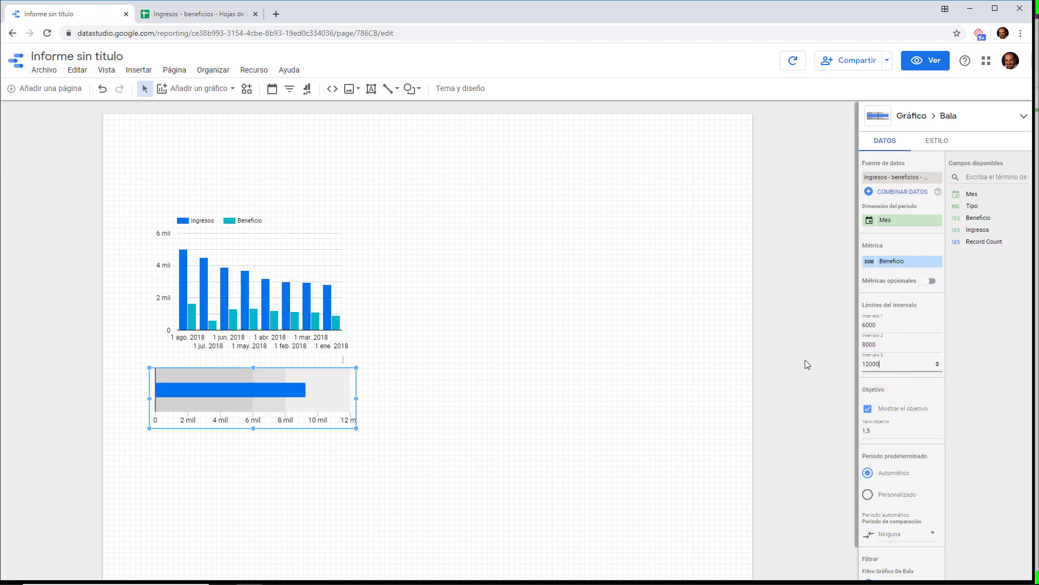
click(684, 385)
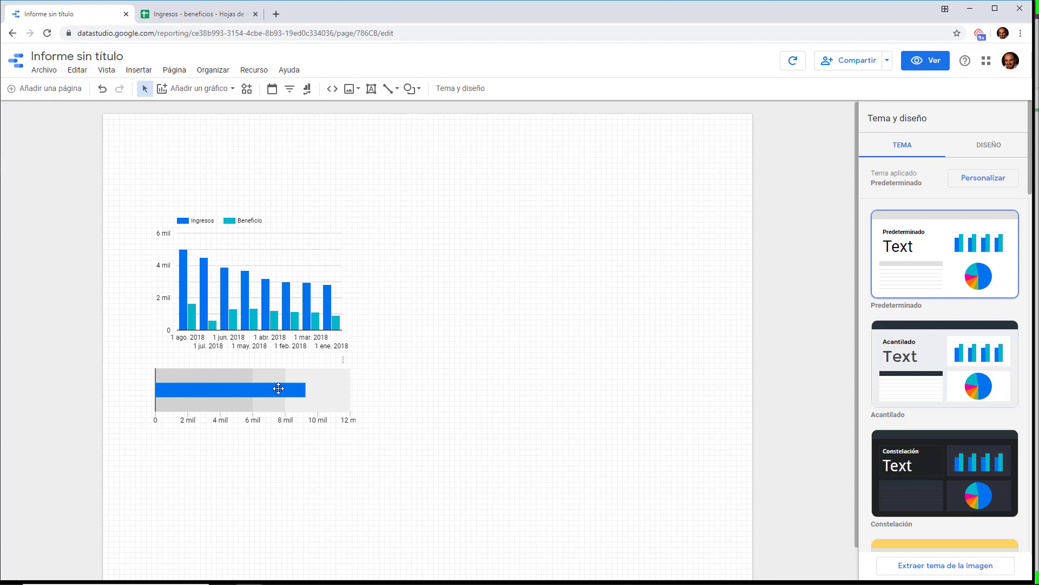
click(925, 60)
mouse_move(373, 371)
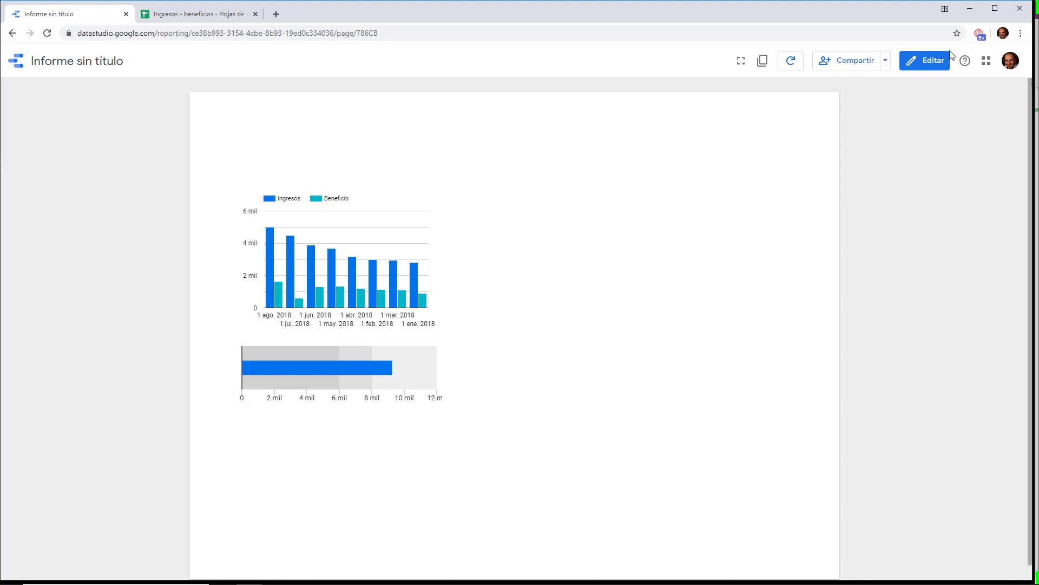
click(937, 59)
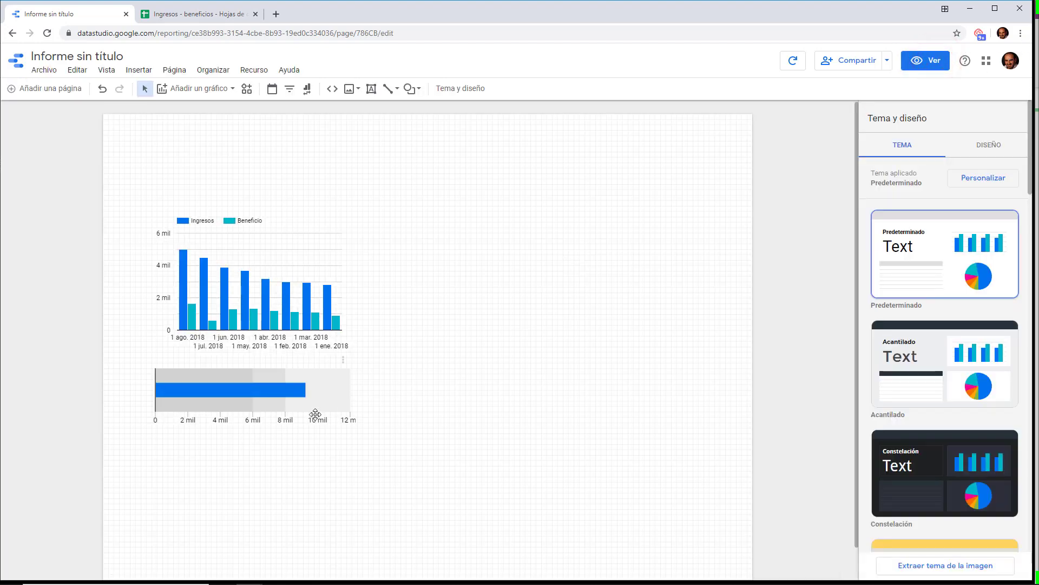
Step: Set the bullet chart's target value to 10000
click(344, 389)
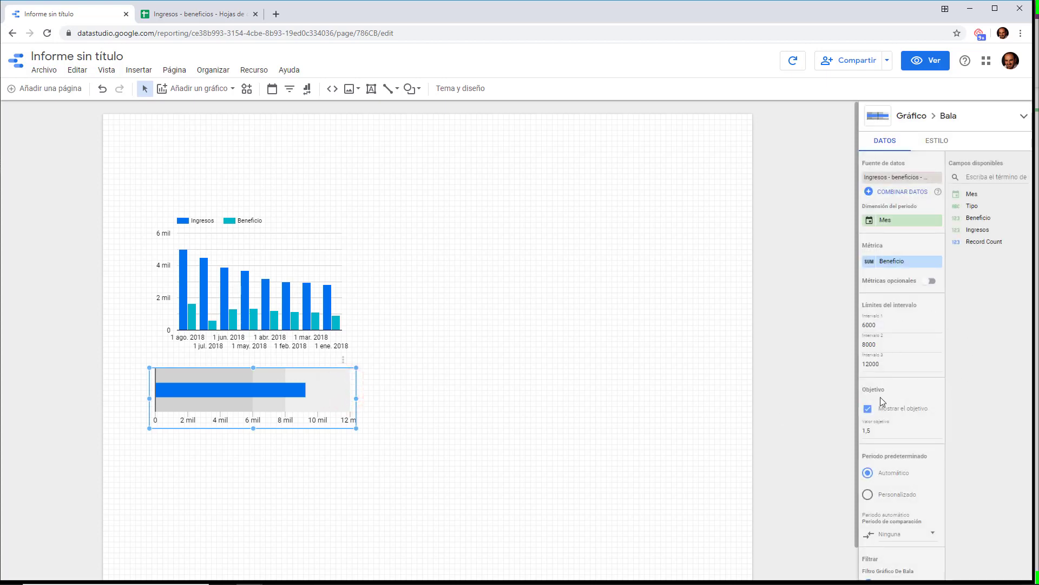
click(871, 429)
key(BackSpace)
key(BackSpace)
text(100)
click(424, 414)
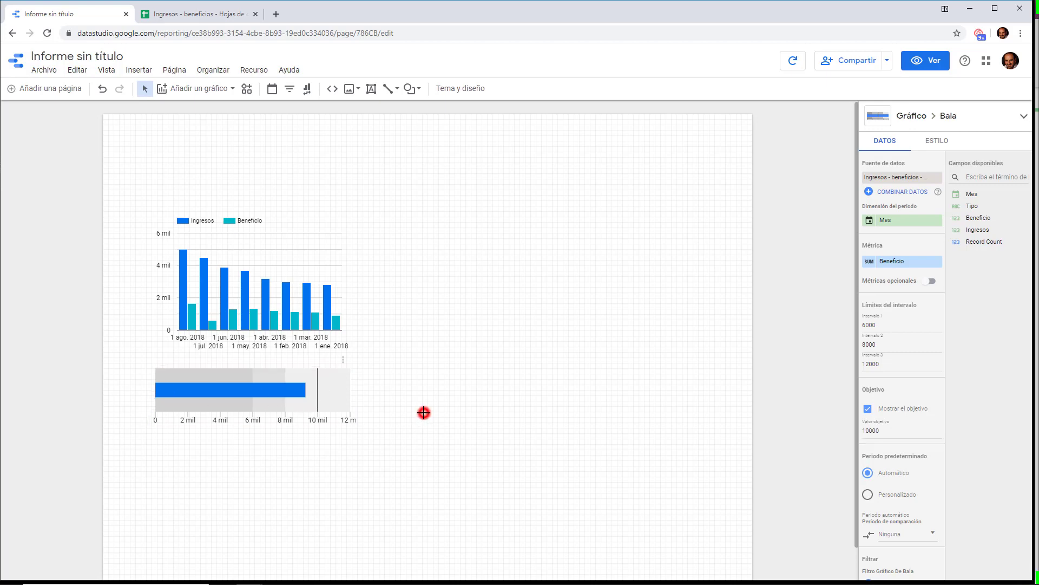
click(353, 400)
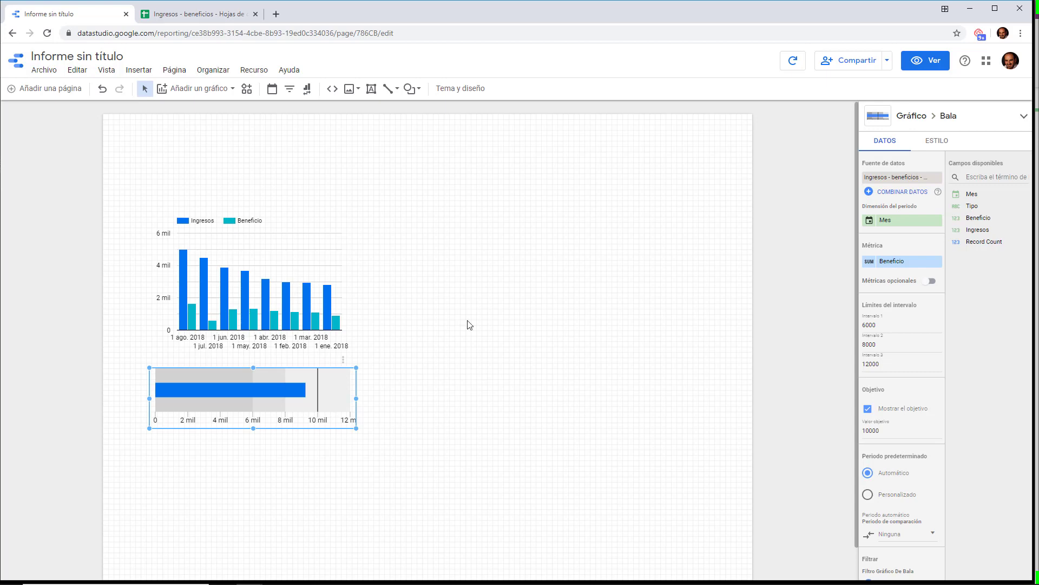
click(381, 197)
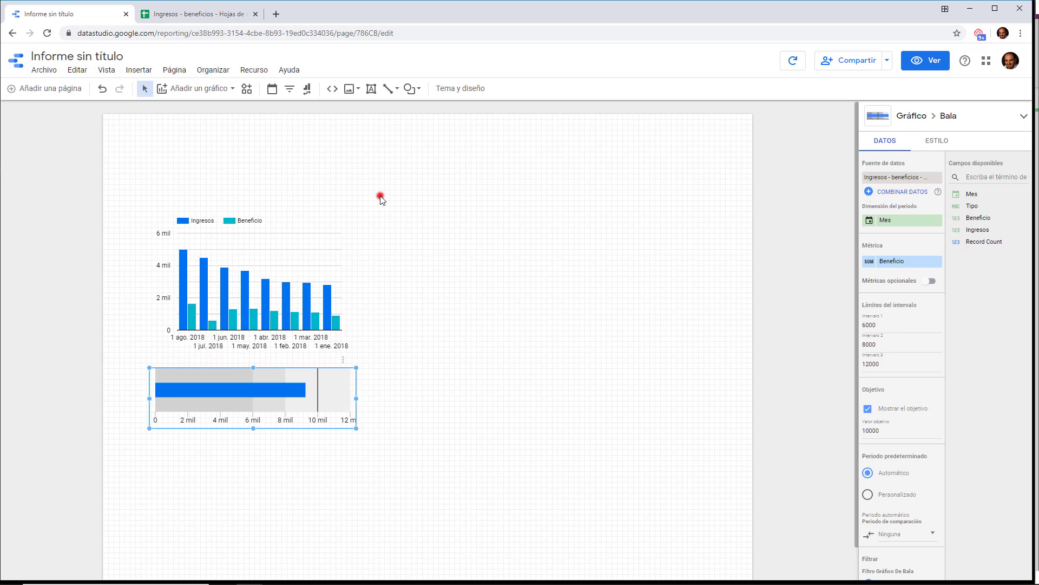
Step: Add Hoja 1 of the Tipo Cursos Google Sheets spreadsheet to the report as a second data source, checking its contents first
click(248, 69)
click(264, 92)
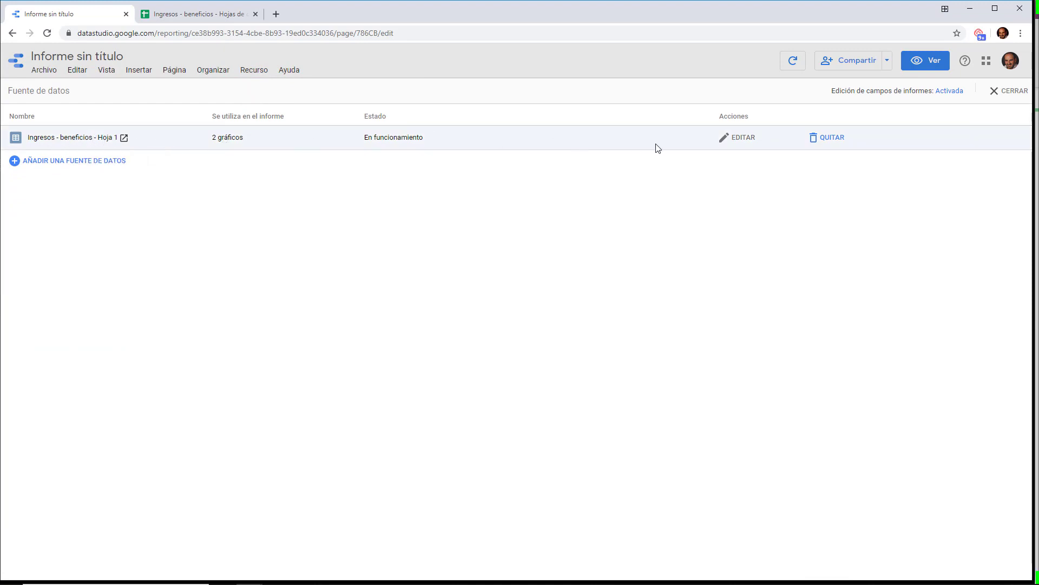
click(54, 161)
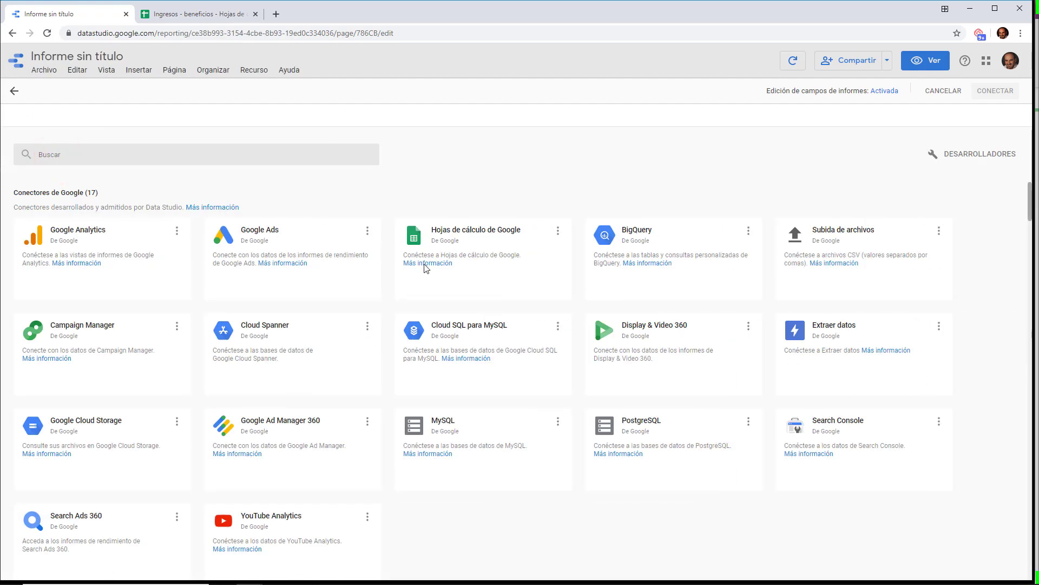
click(448, 297)
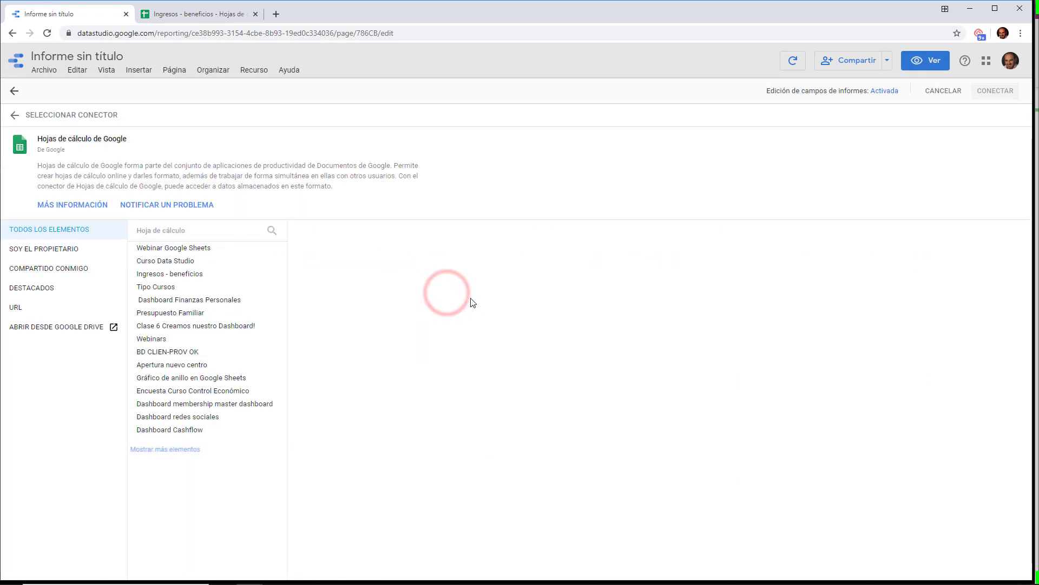
click(161, 290)
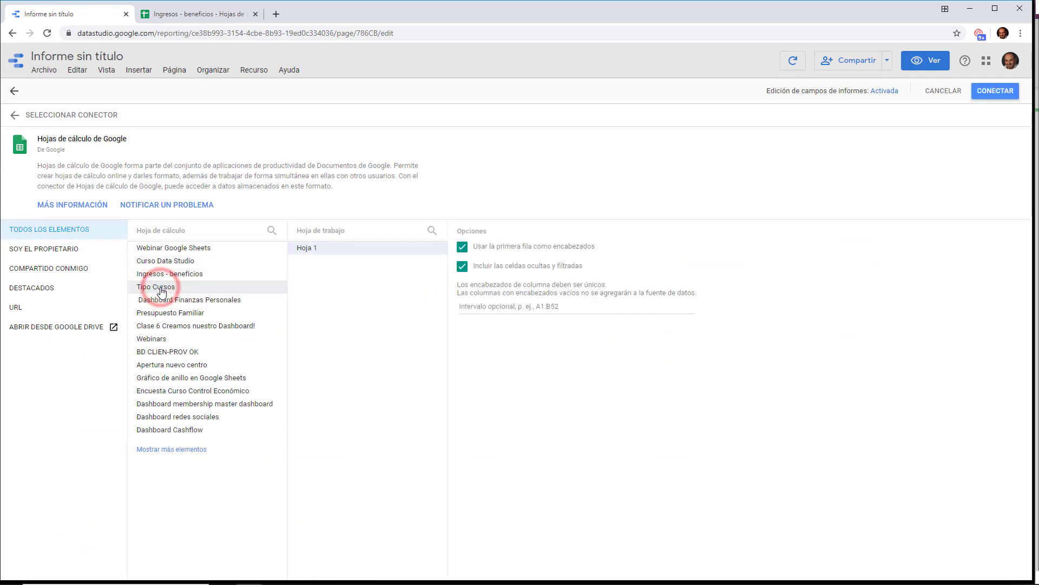
click(322, 248)
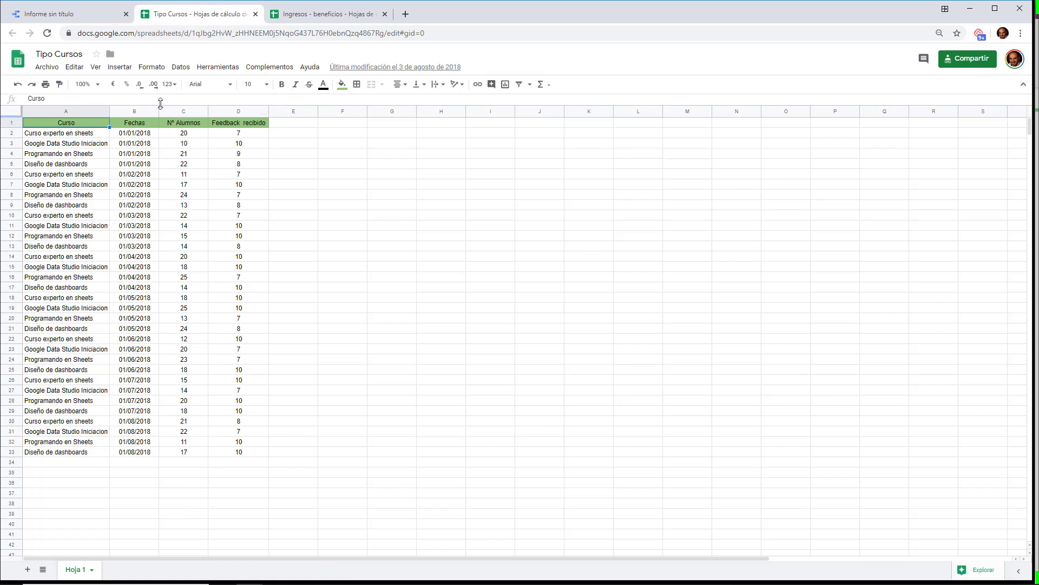
click(86, 17)
click(1005, 91)
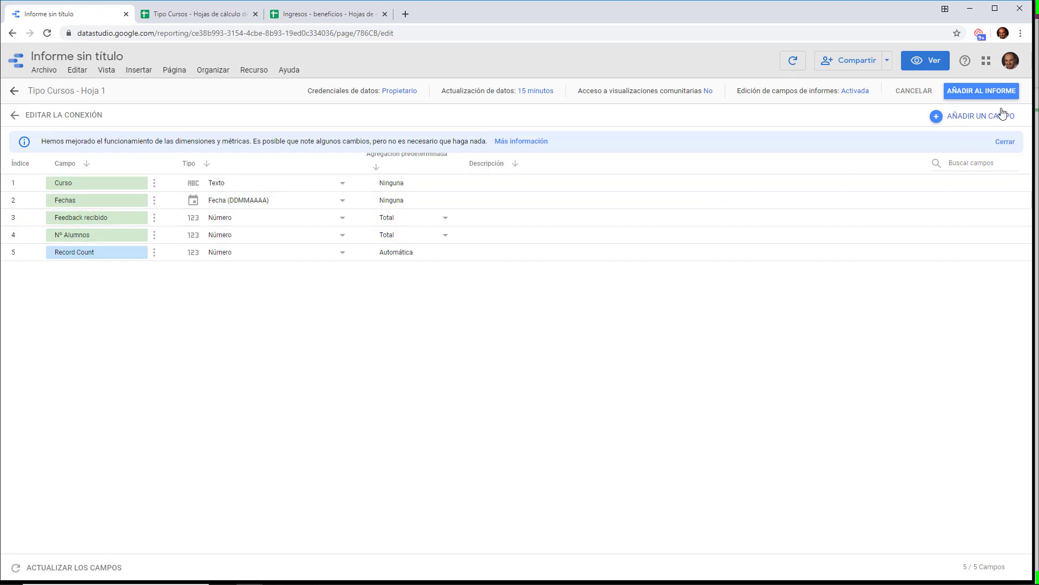
click(1004, 90)
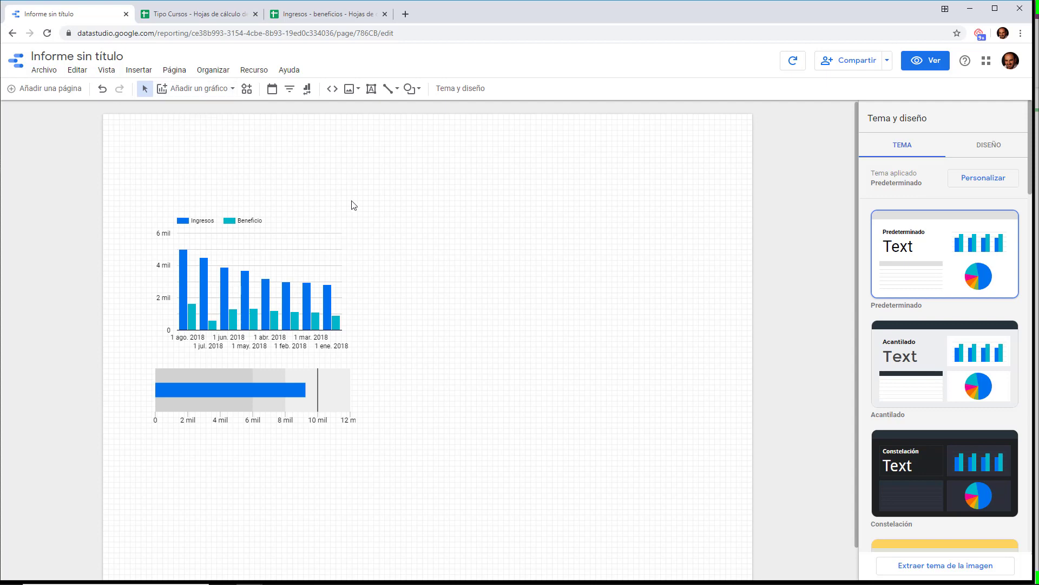
Step: Insert a combo chart of columns and lines beside the column chart and check that its data source is Tipo Cursos - Hoja 1
click(186, 93)
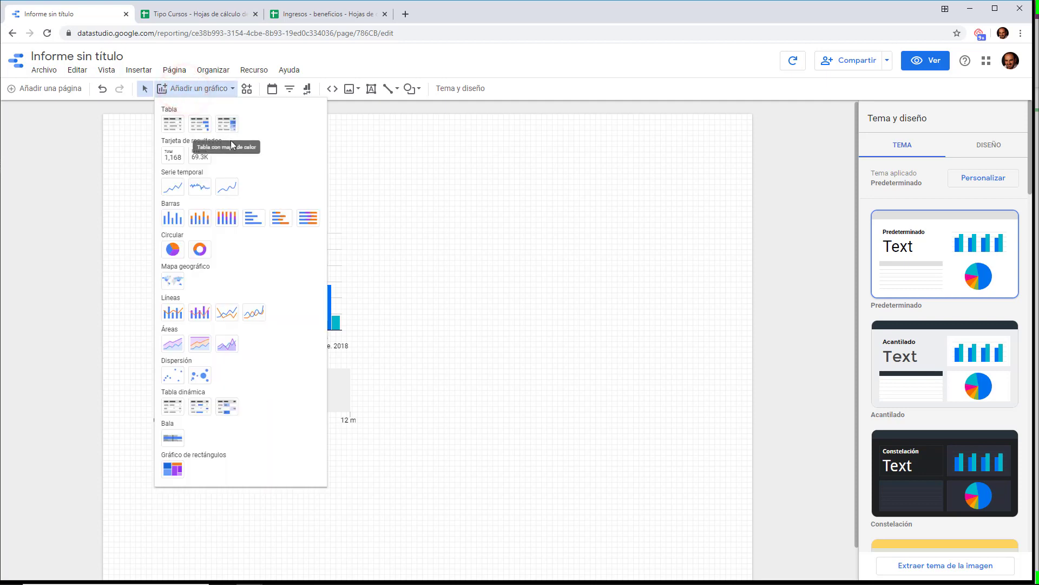
click(171, 313)
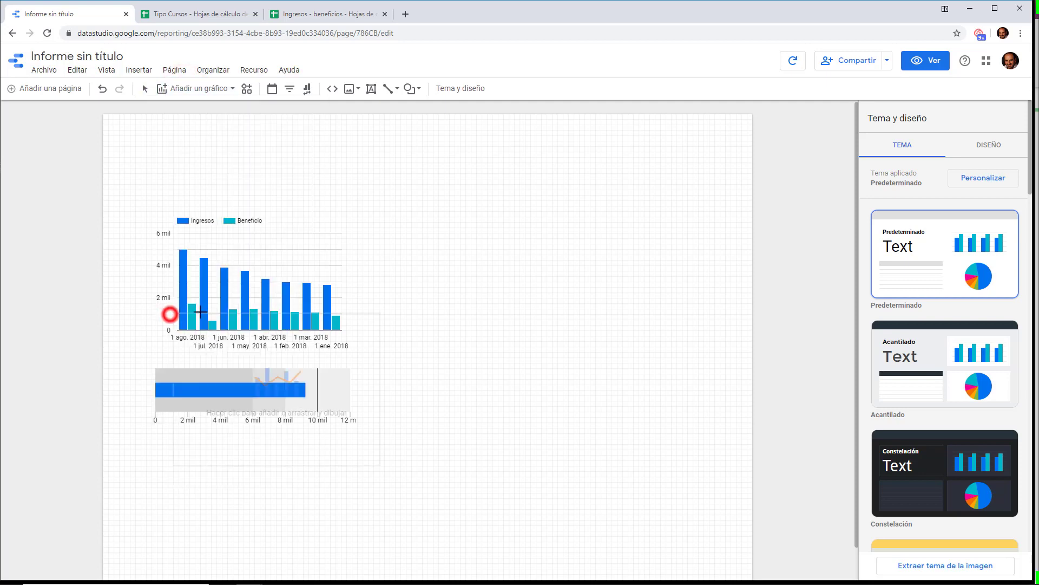
click(462, 205)
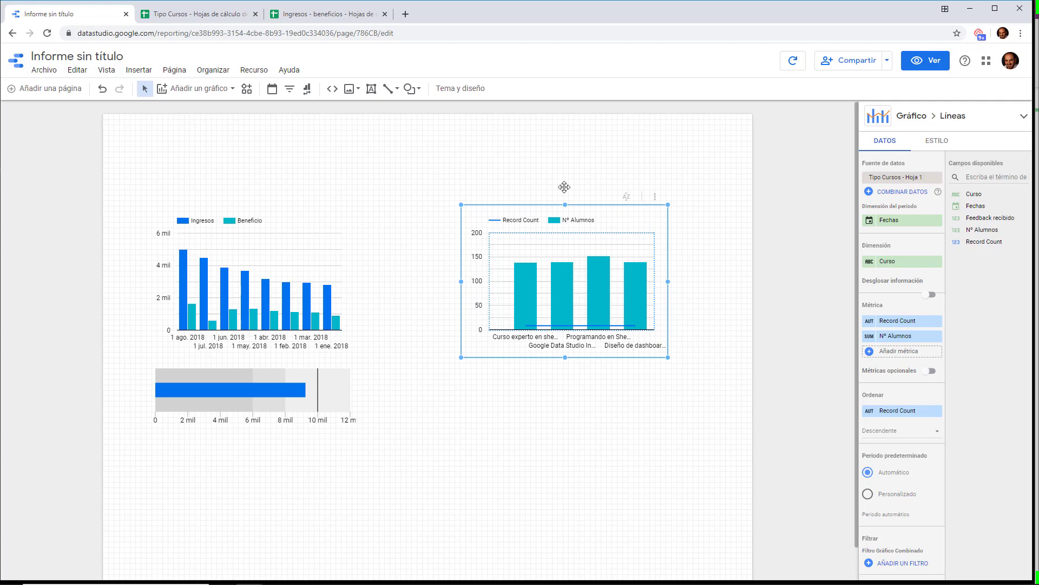
click(894, 178)
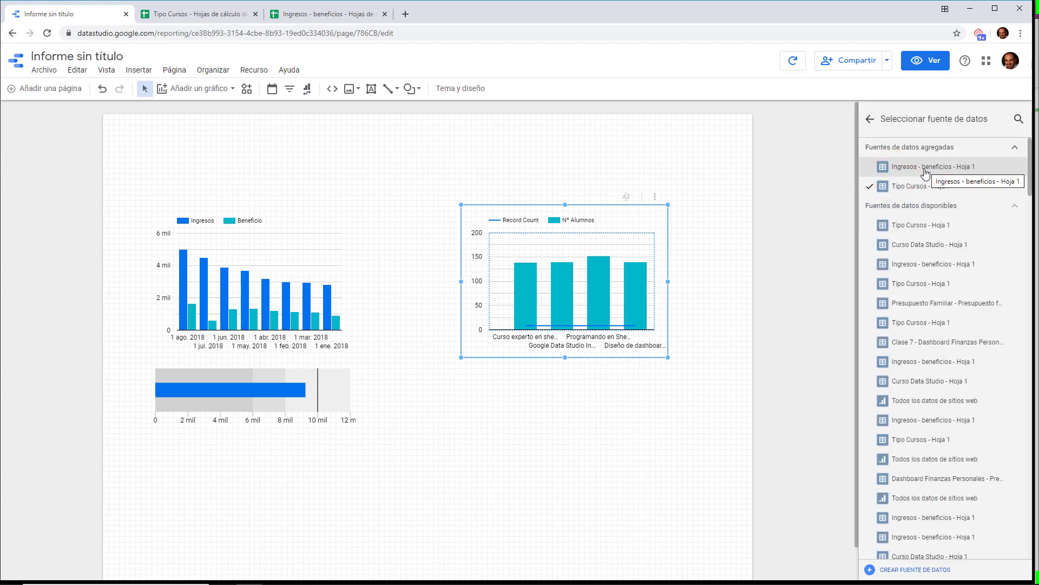
click(870, 119)
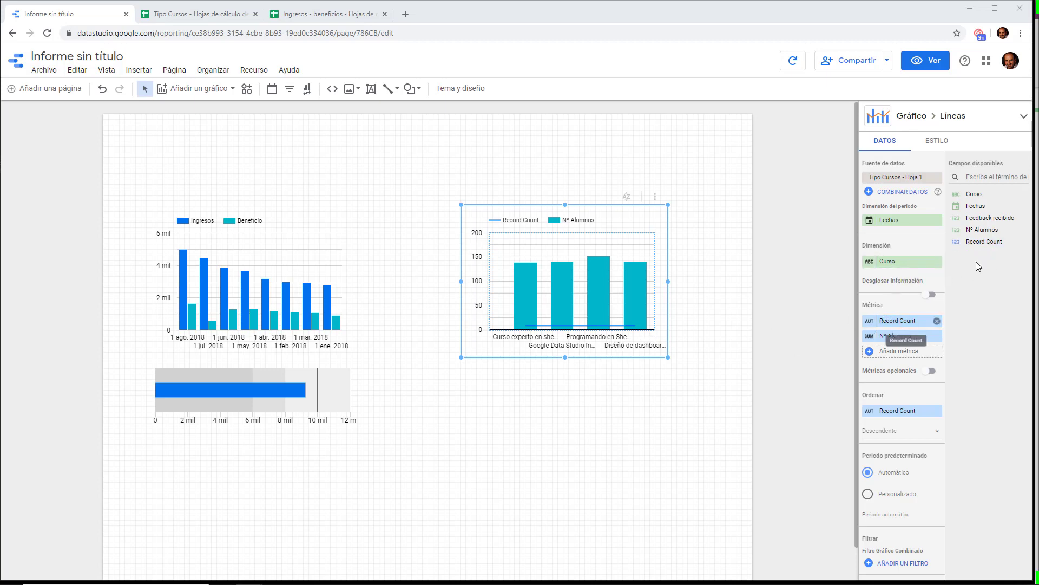
Step: Replace the combo chart's Record Count metric with Feedback recibido, compare with the Tipo Cursos spreadsheet, and aggregate the metric as Media
drag(996, 220, 930, 322)
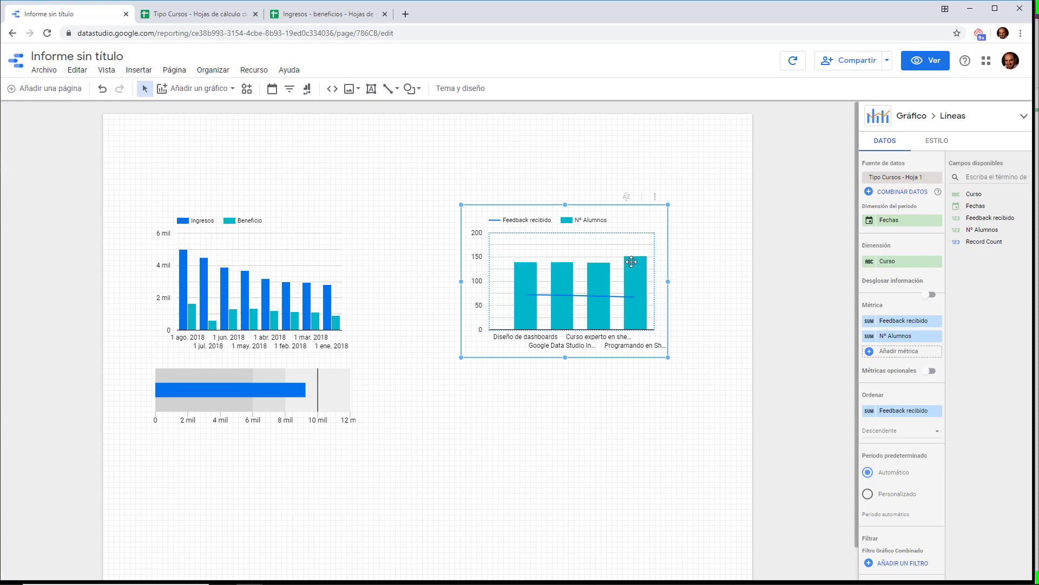
click(167, 21)
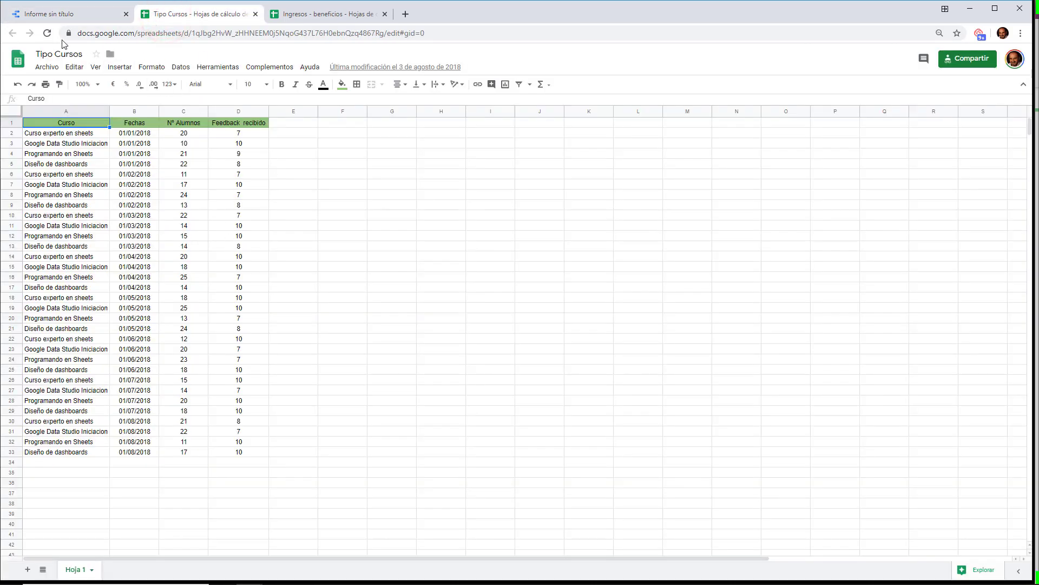
click(64, 15)
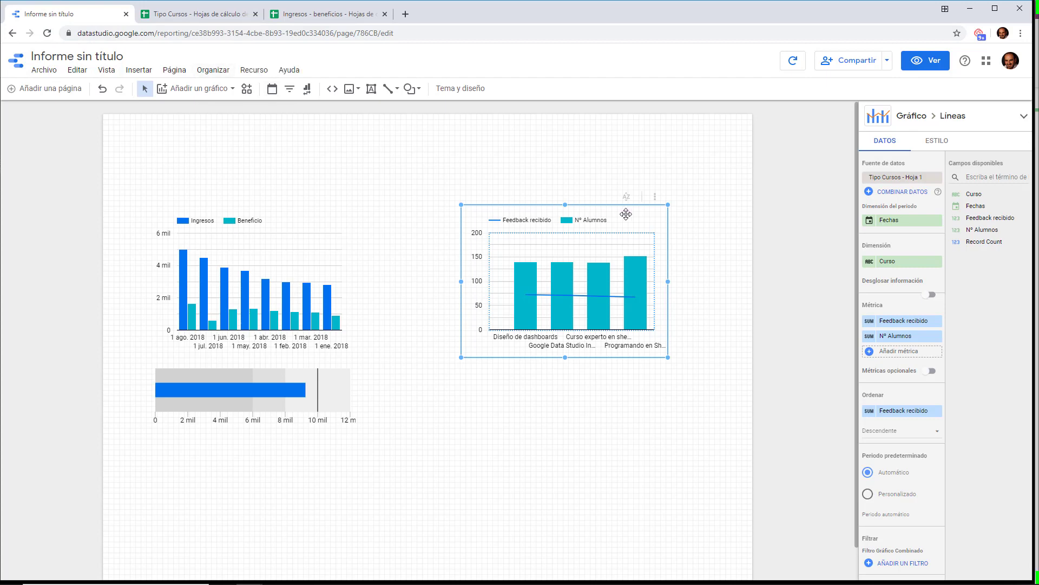
click(164, 13)
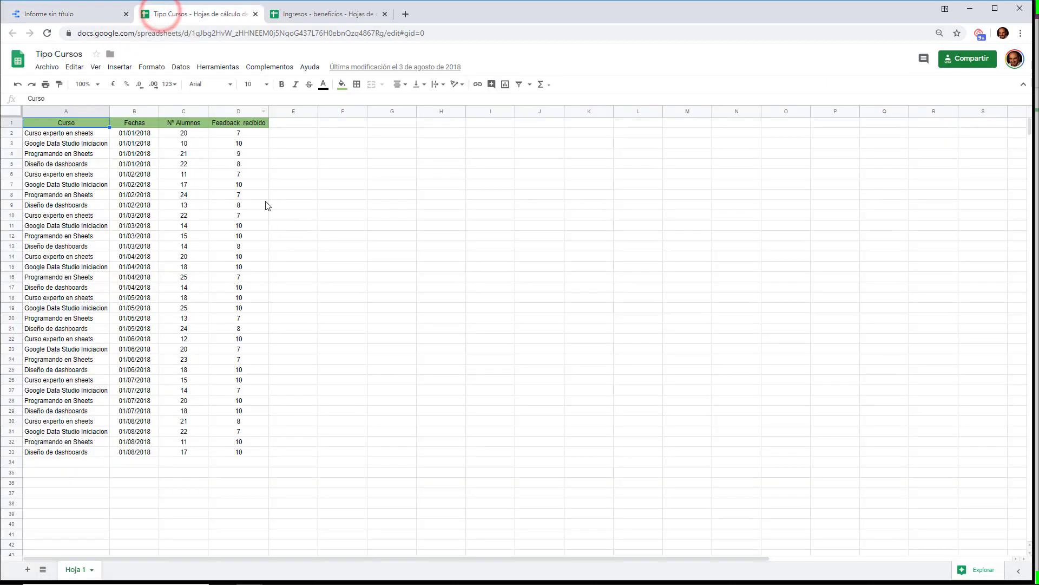
click(82, 13)
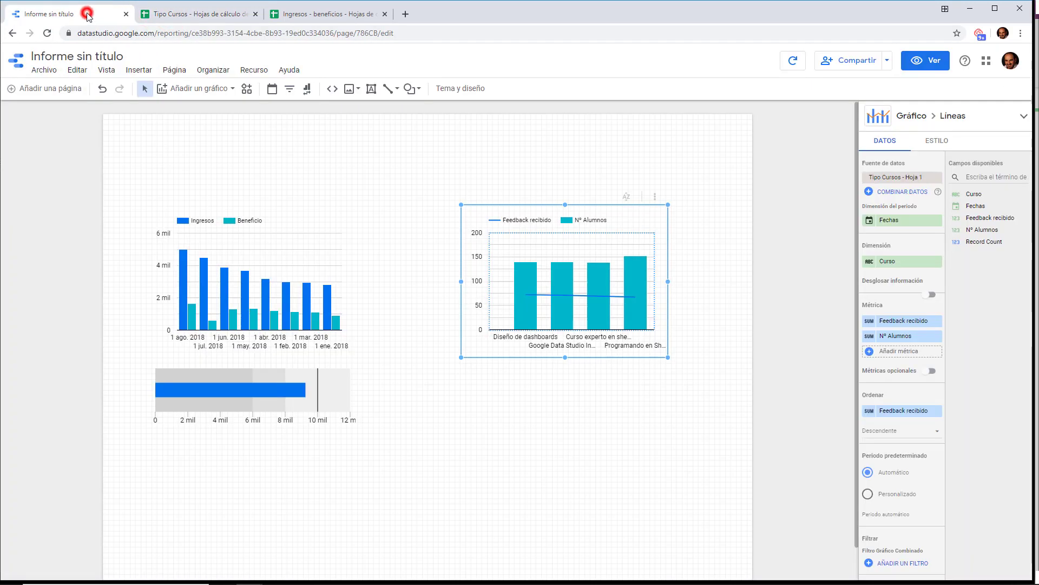
click(869, 321)
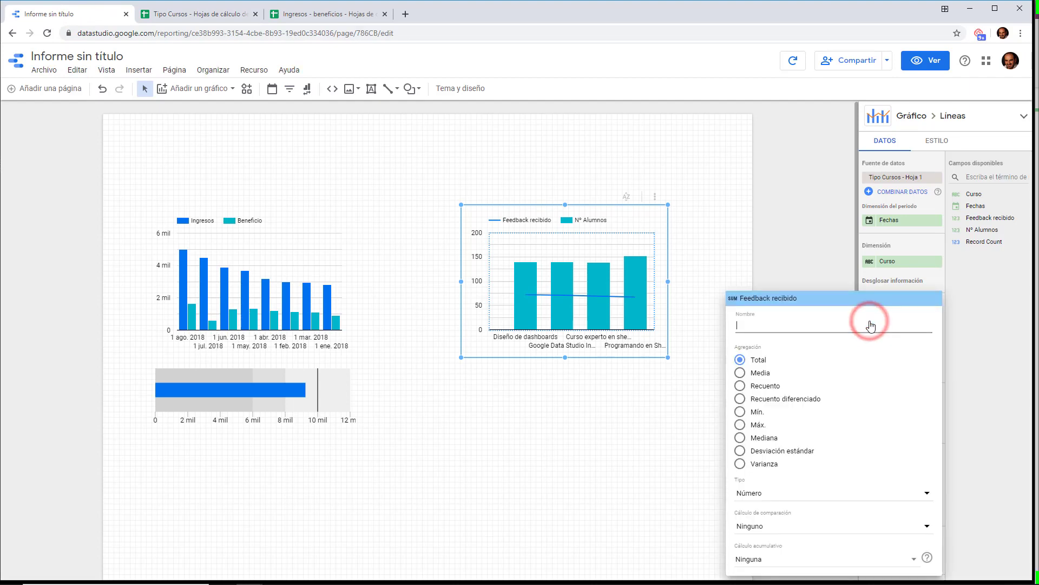
click(740, 373)
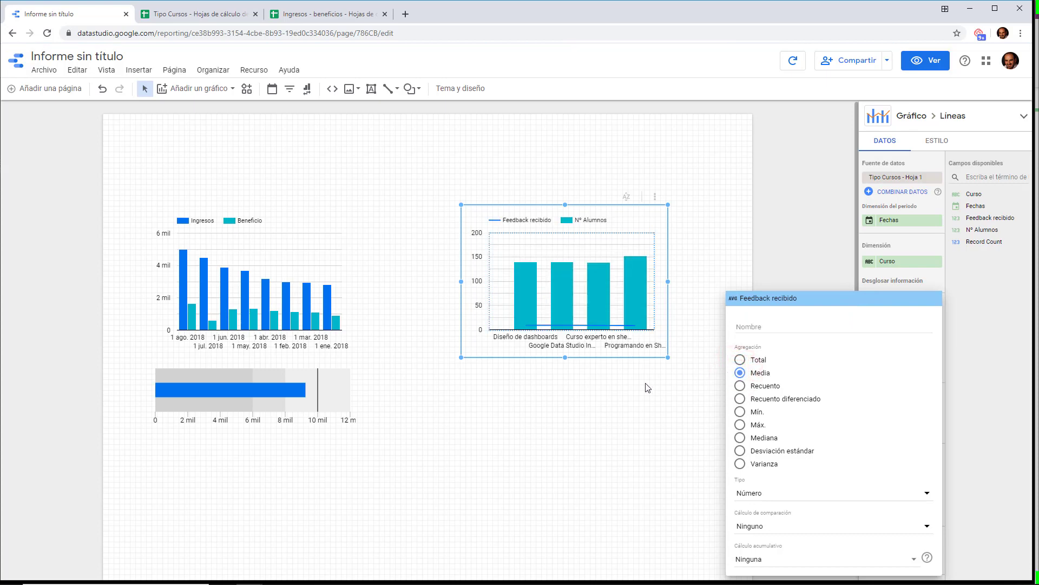
click(648, 399)
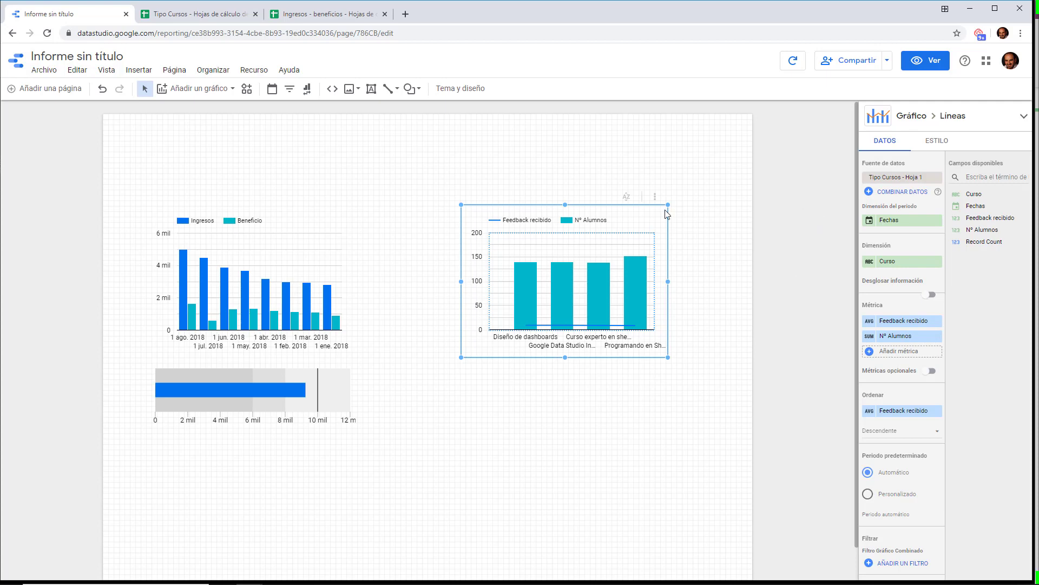
Step: Assign the combo chart's Feedback recibido line series to the Derecha axis and deselect the chart
click(943, 145)
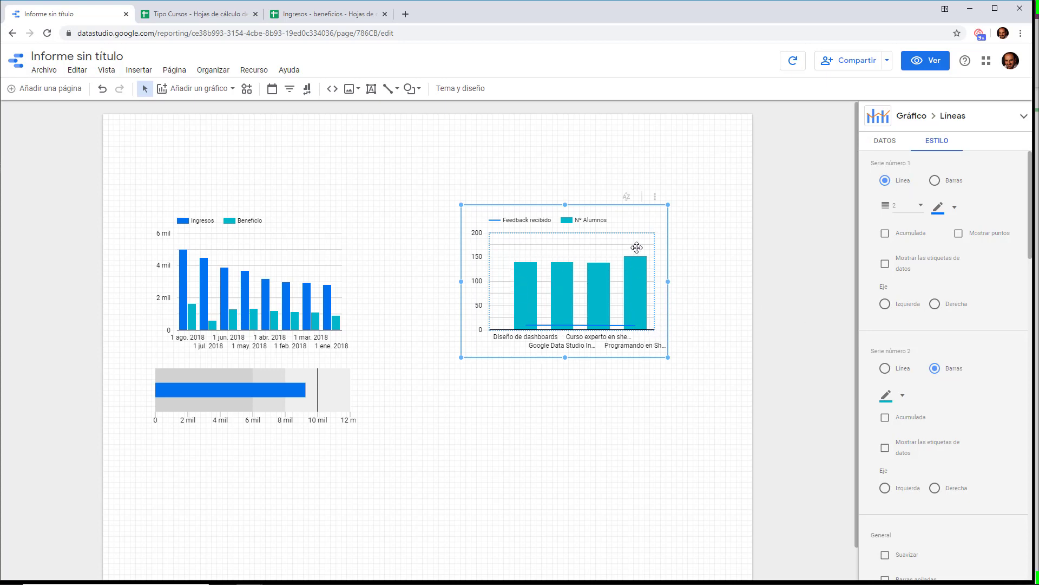
click(937, 304)
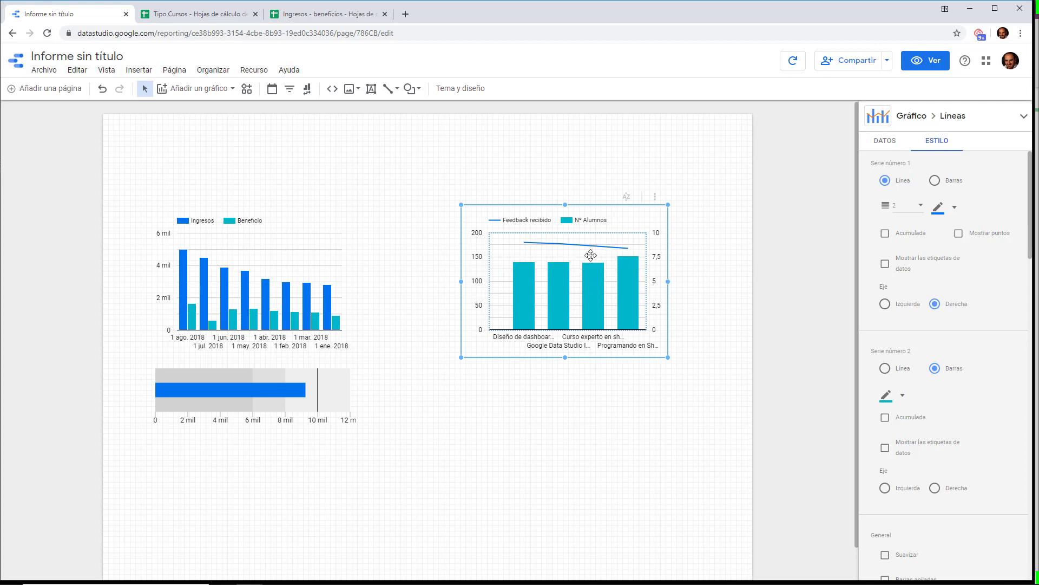
click(733, 263)
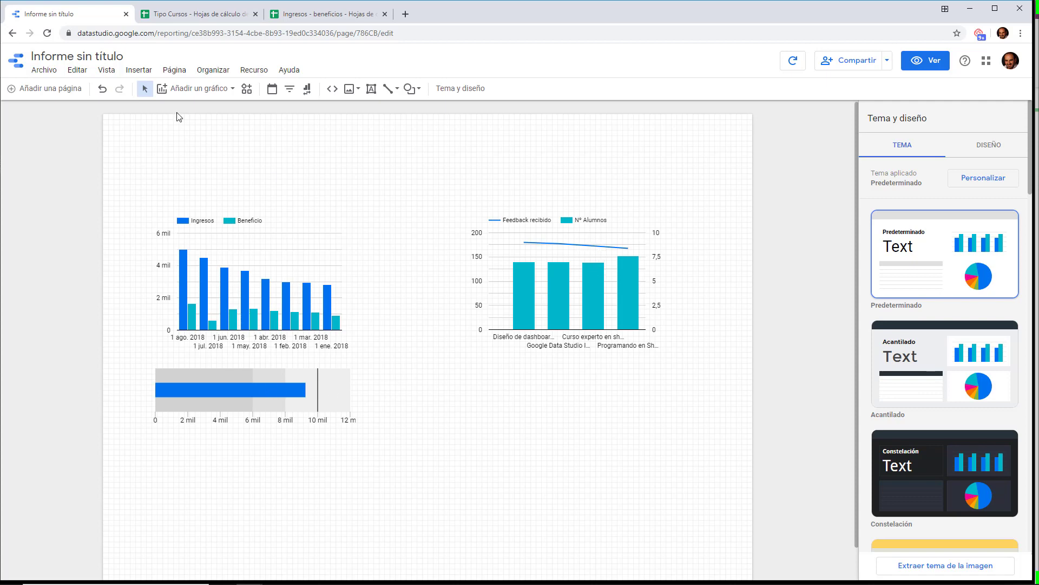
Step: Insert a bullet chart below the combo chart, reduced in height, and replace its Record Count metric with Feedback recibido
click(187, 88)
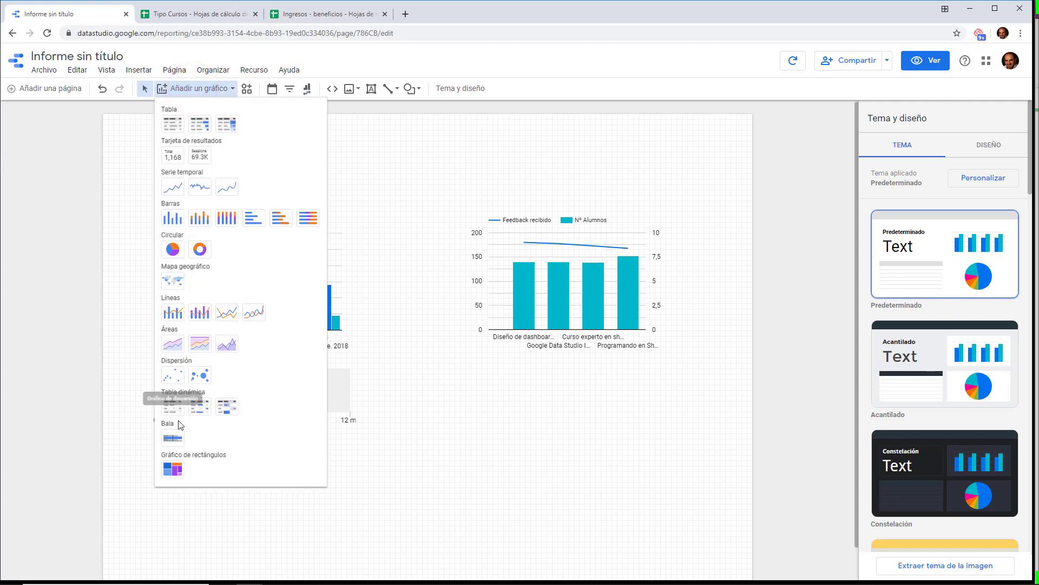
click(174, 436)
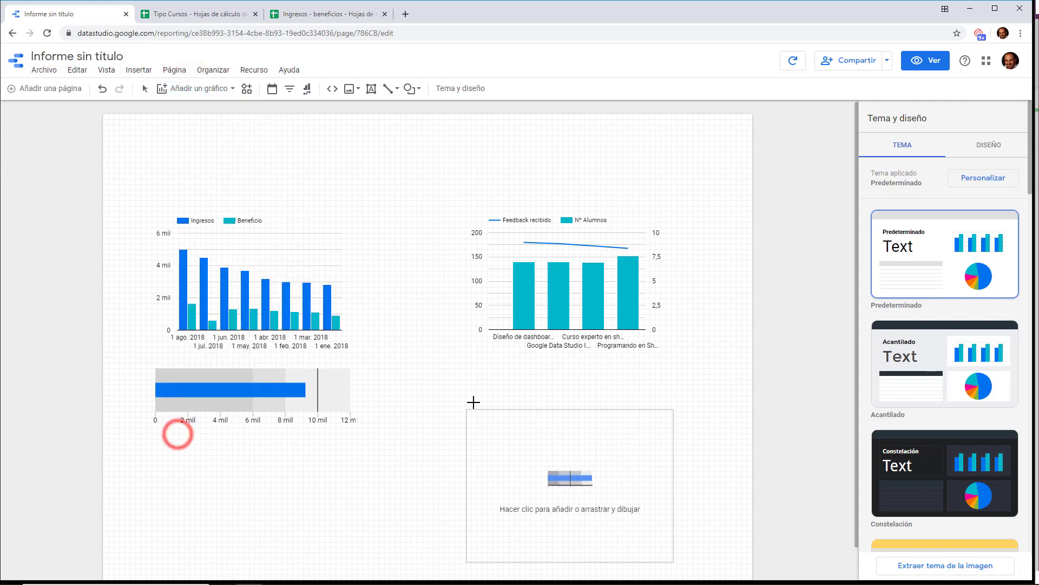
click(464, 367)
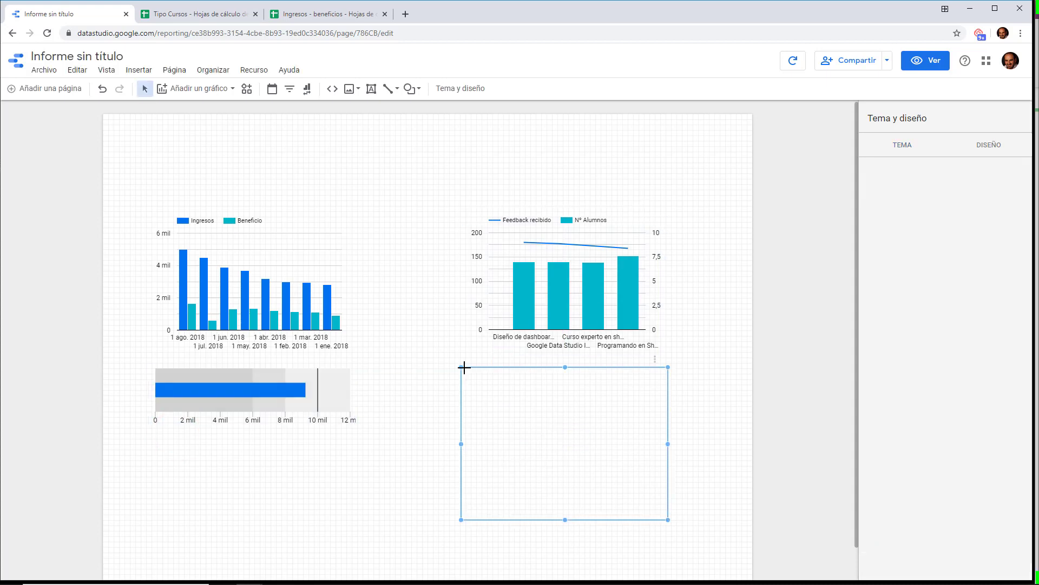
drag(565, 520, 566, 428)
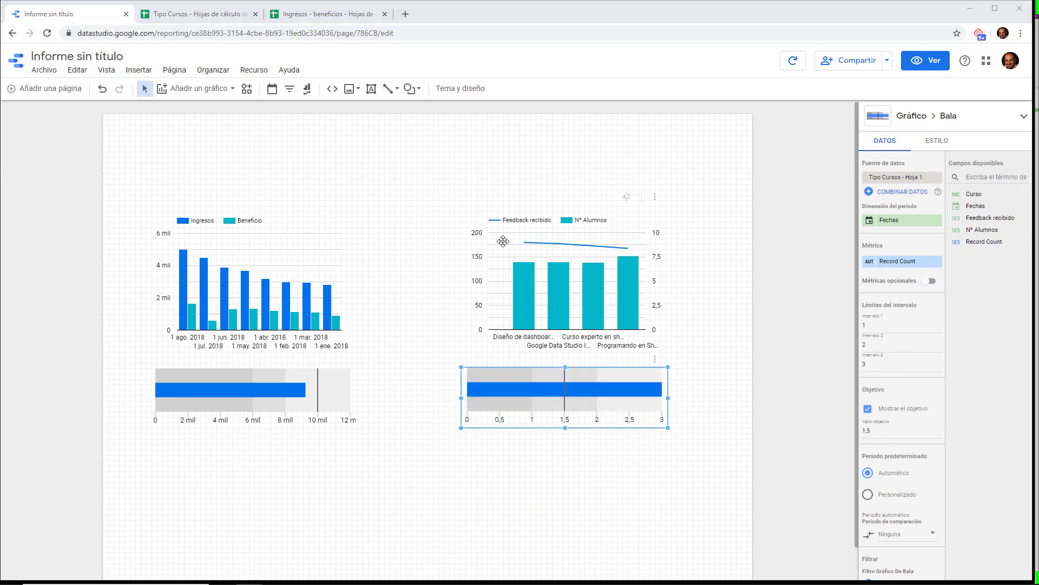
drag(979, 217, 904, 263)
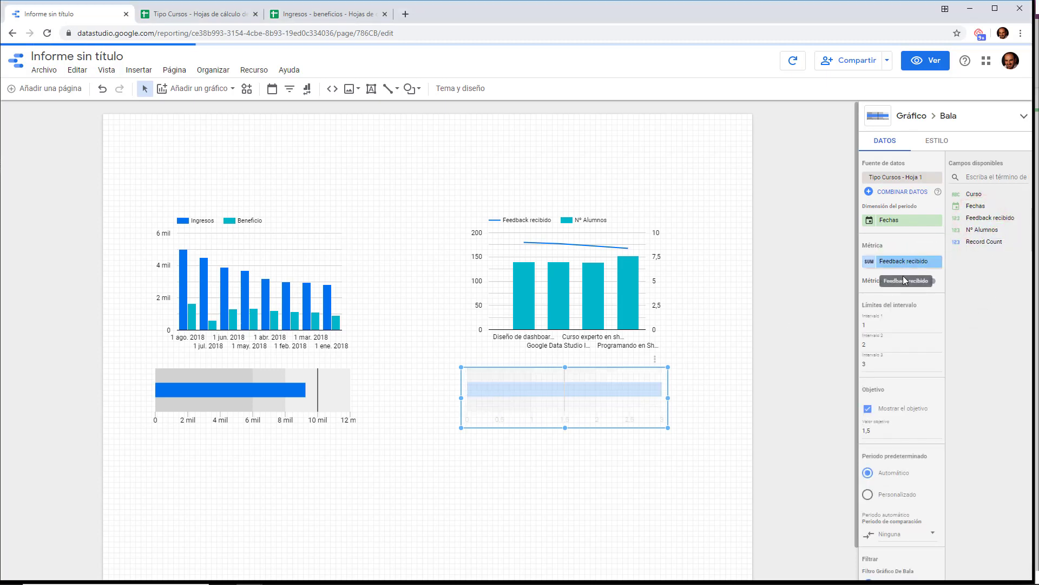
Step: Set the interval limits of the Feedback recibido bullet chart to 5, 8 and 10
double_click(870, 325)
text(5)
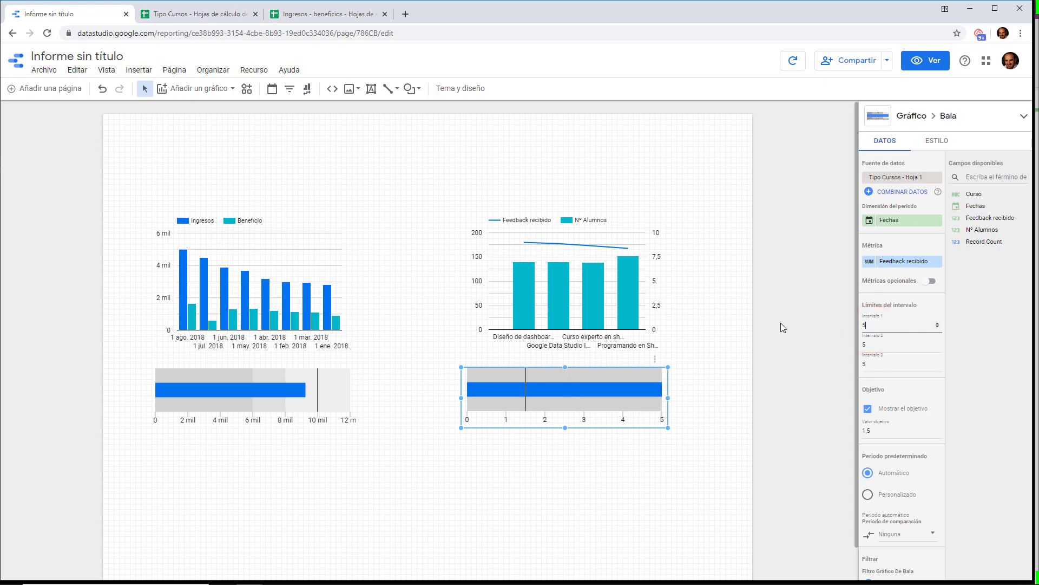
double_click(874, 345)
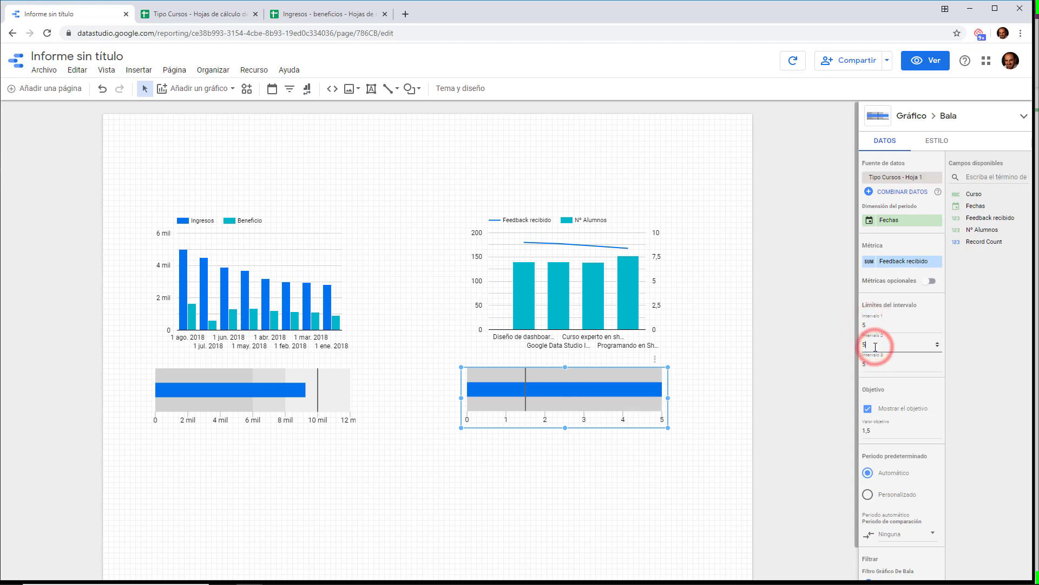
key(BackSpace)
text(8)
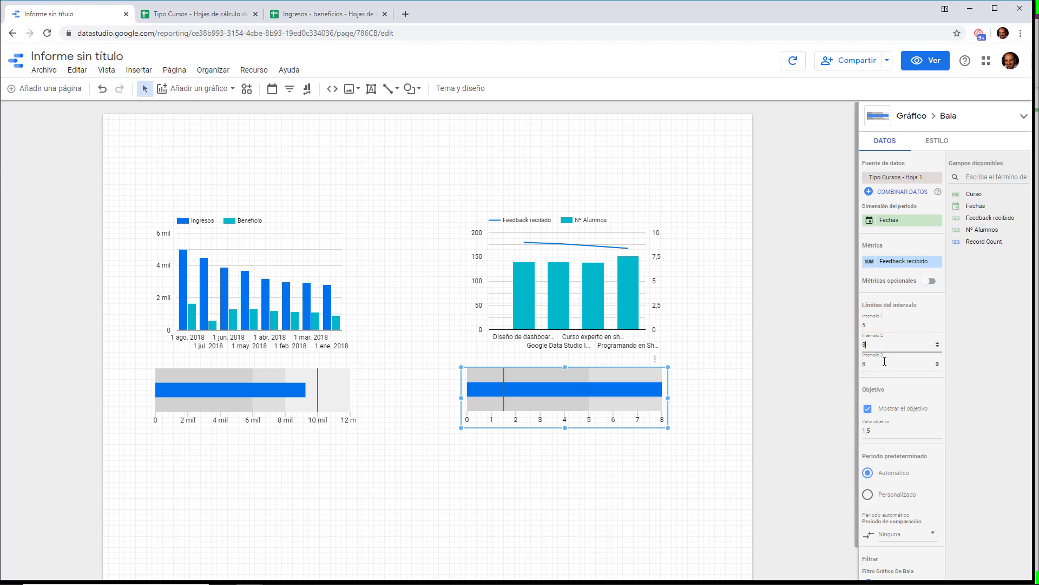
double_click(874, 364)
text(10)
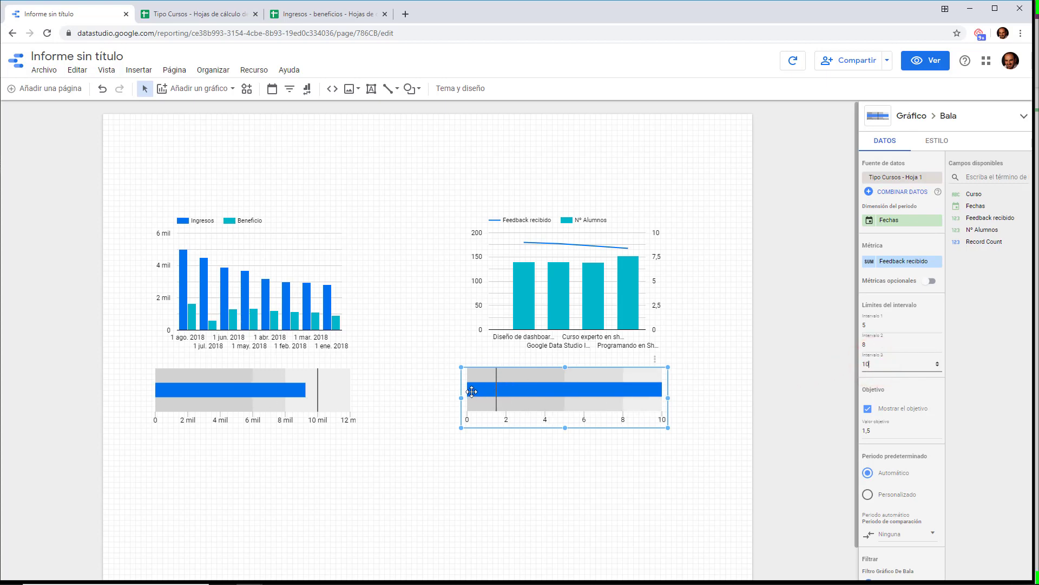
Step: Aggregate the new bullet chart's Feedback recibido metric as Media and recheck the setting
click(870, 262)
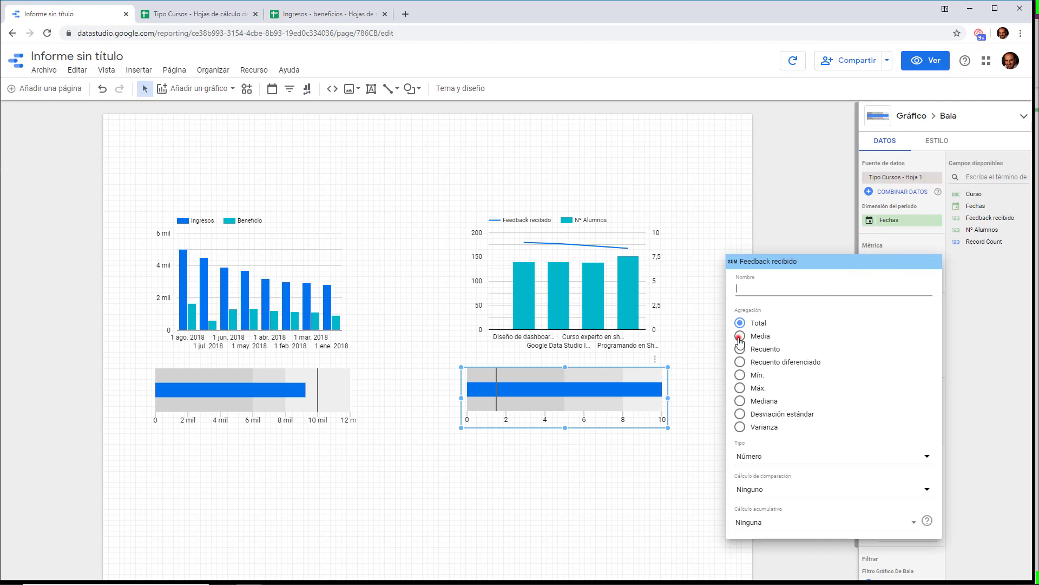
click(740, 337)
click(657, 466)
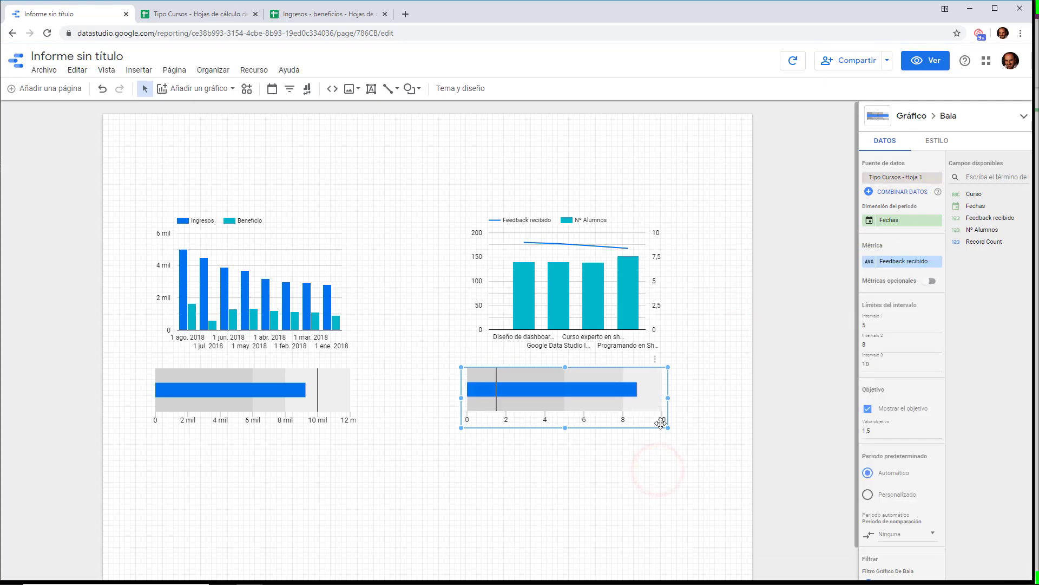
click(888, 267)
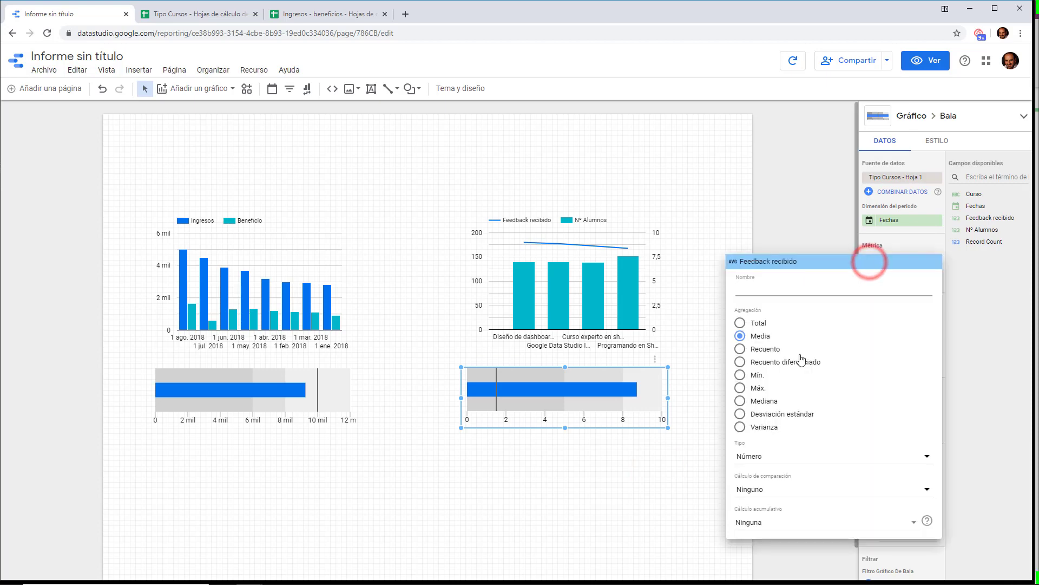
click(657, 464)
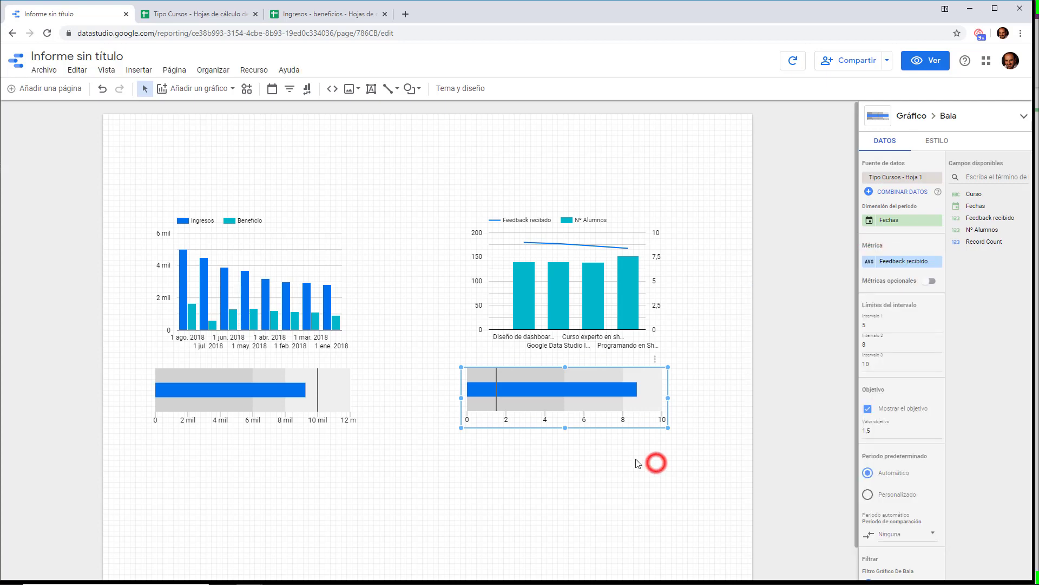
Step: Set the target value of the Feedback recibido bullet chart to 9 and deselect the chart
click(878, 432)
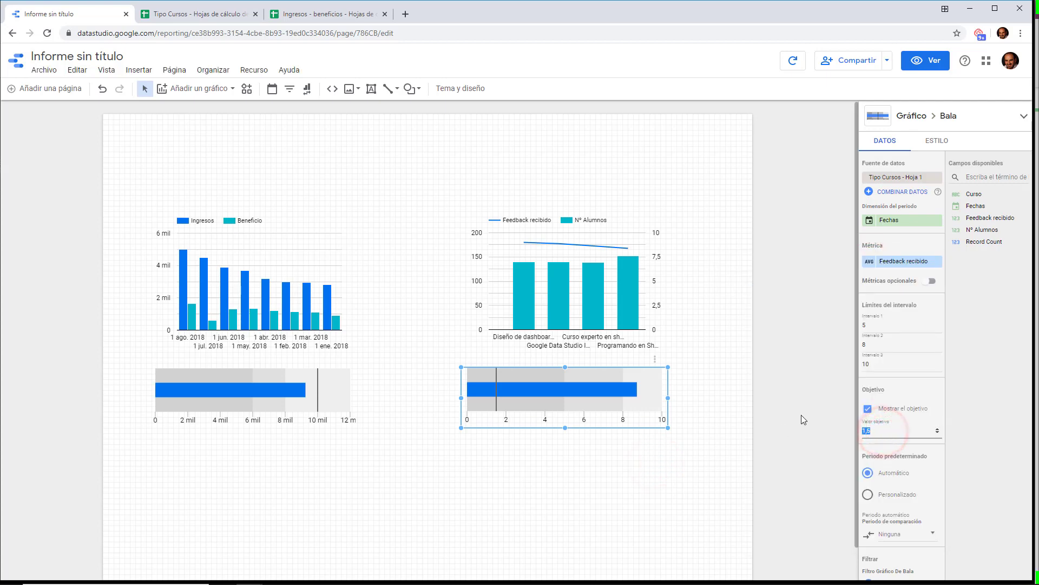
key(BackSpace)
key(BackSpace)
key(BackSpace)
text(9)
click(725, 407)
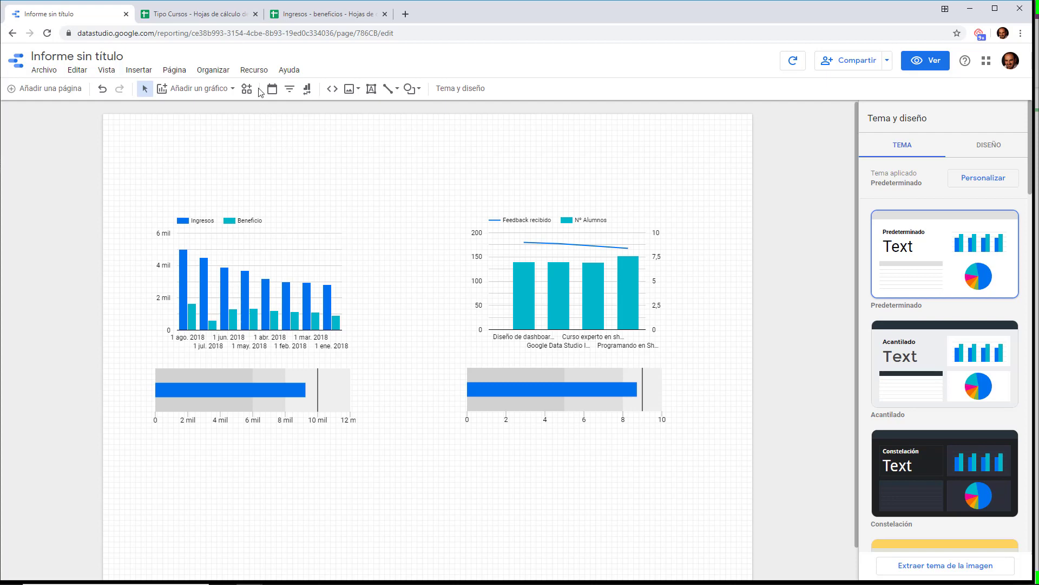
Step: Connect a new Google Analytics data source using the Excelyfinanzas.com account and property with the view Todos los datos de sitios web
click(223, 69)
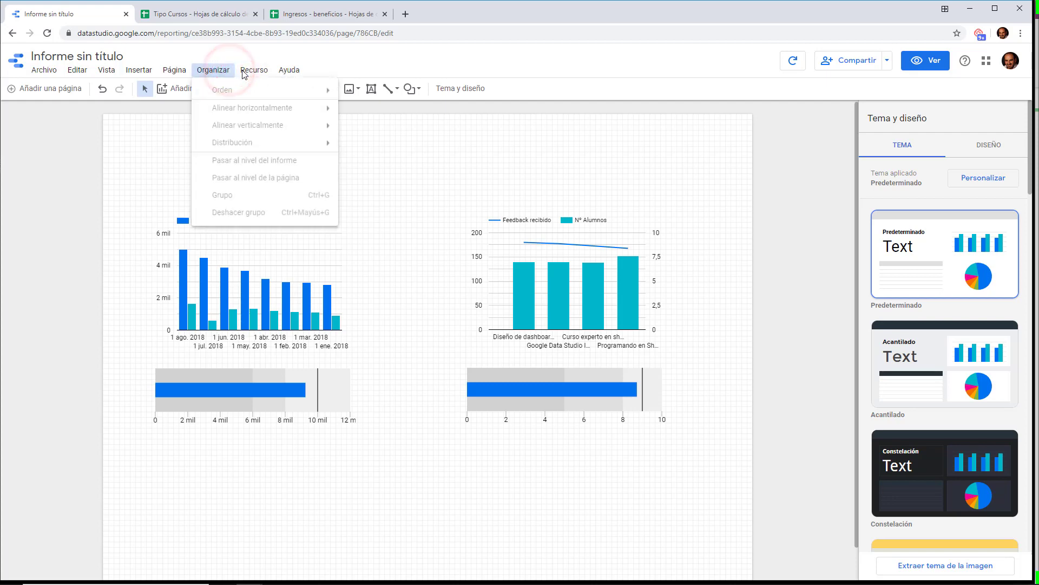
click(253, 70)
click(253, 90)
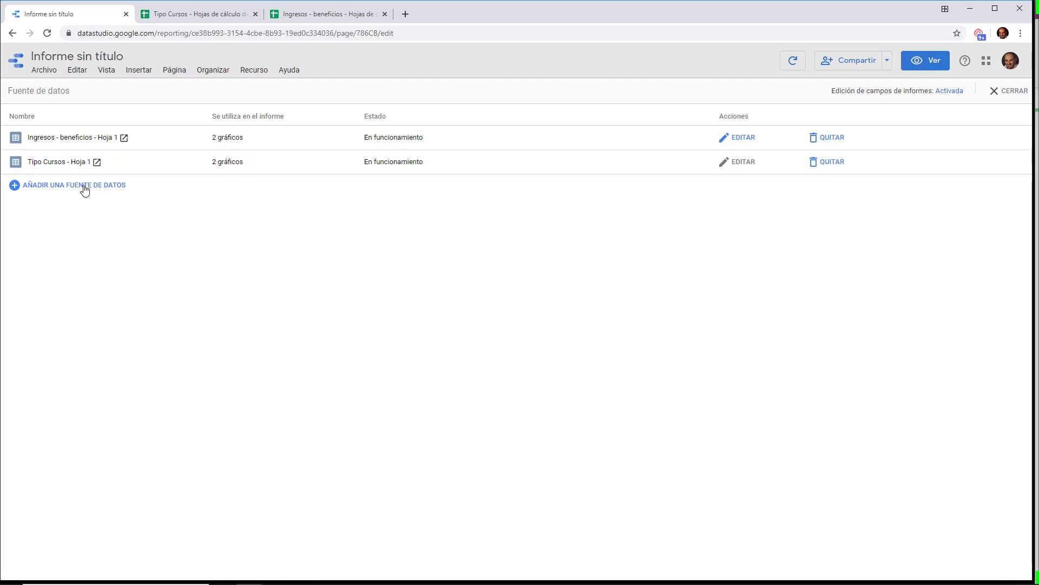
click(63, 185)
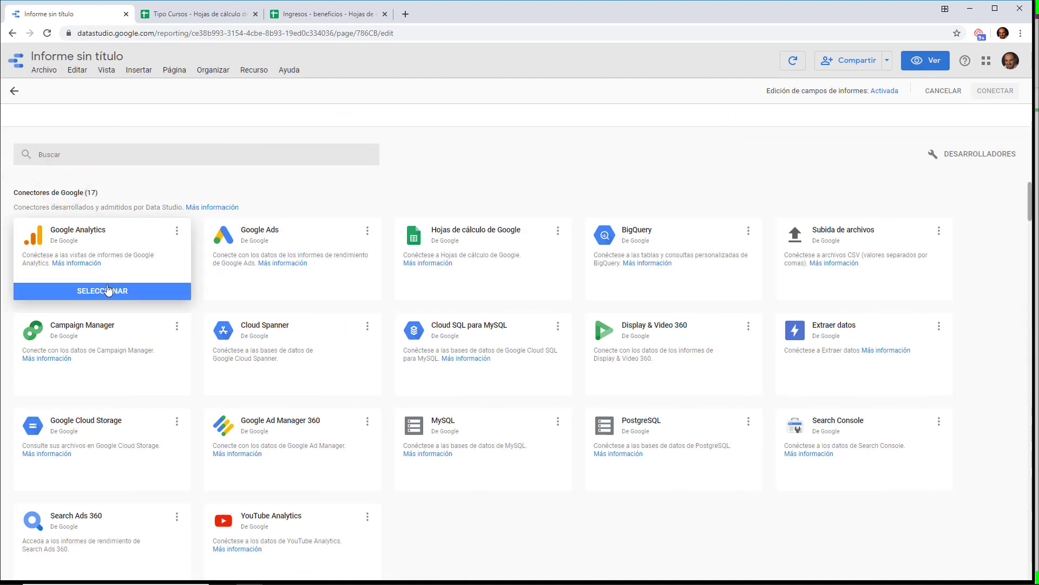
click(108, 290)
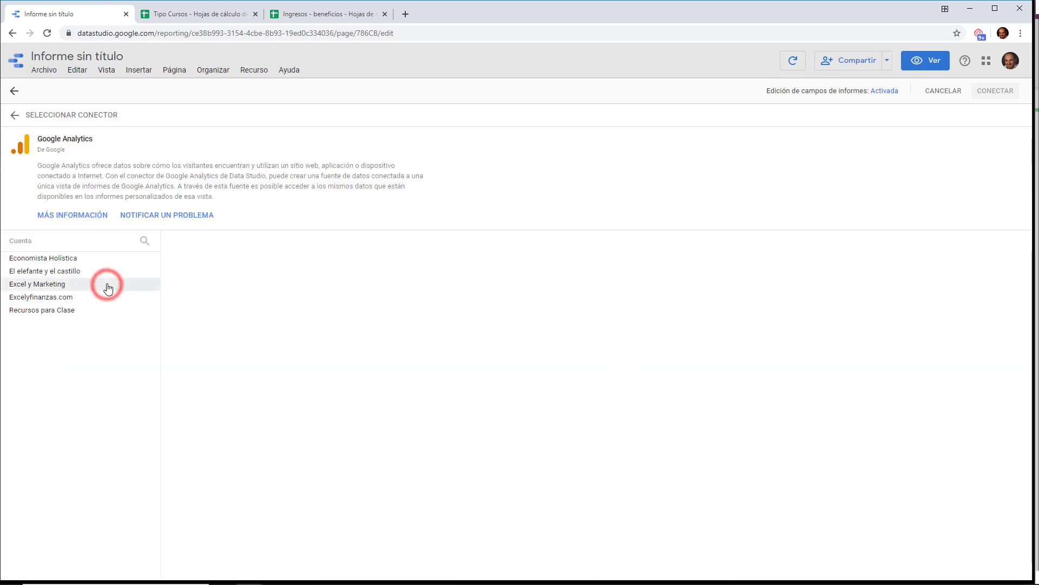
click(79, 298)
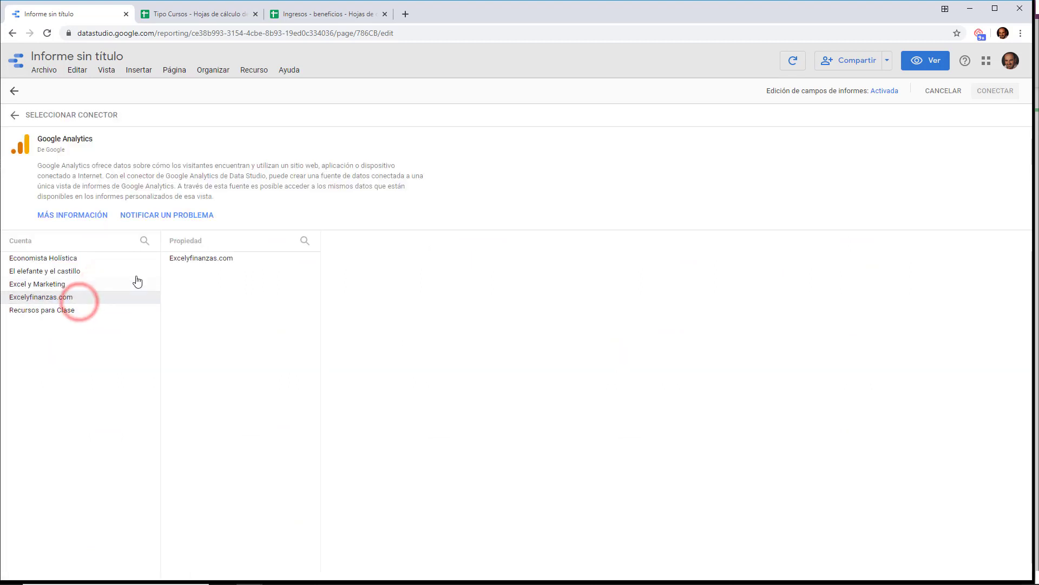
click(200, 259)
click(336, 260)
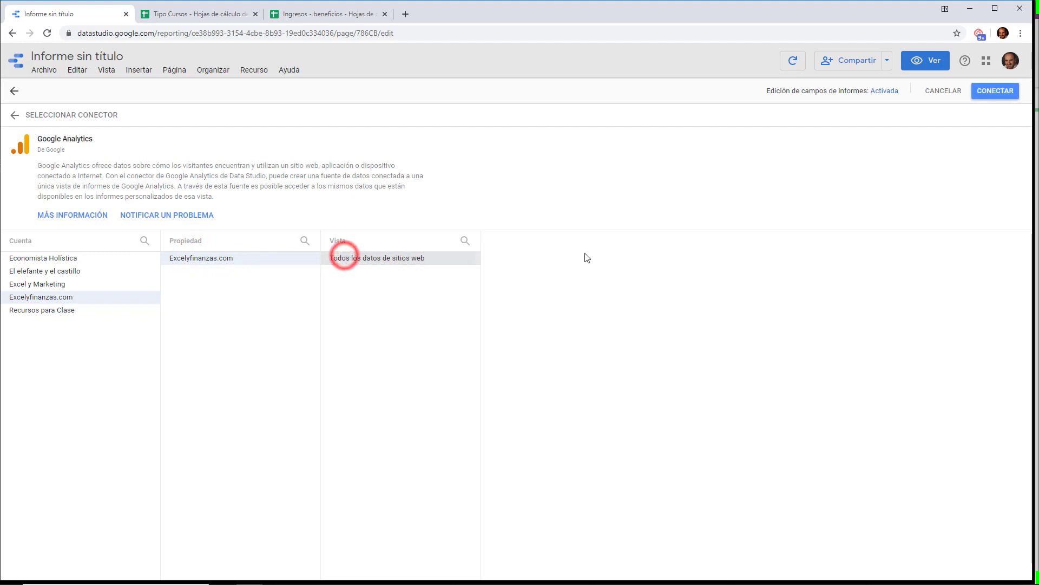
click(995, 93)
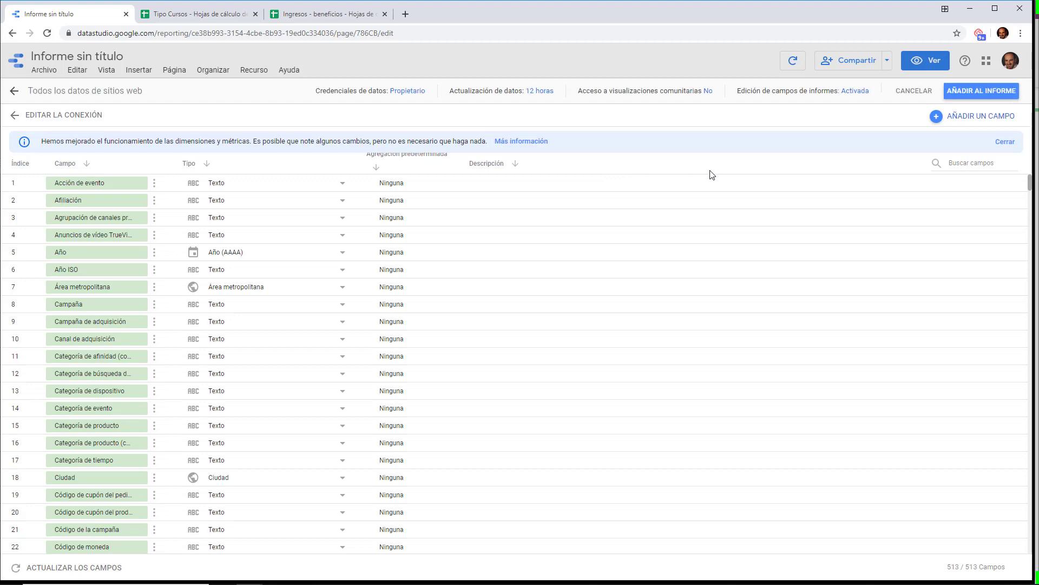
Step: Look through the full field list of Todos los datos de sitios web and add the data source to the report
click(992, 102)
drag(1030, 186, 1030, 545)
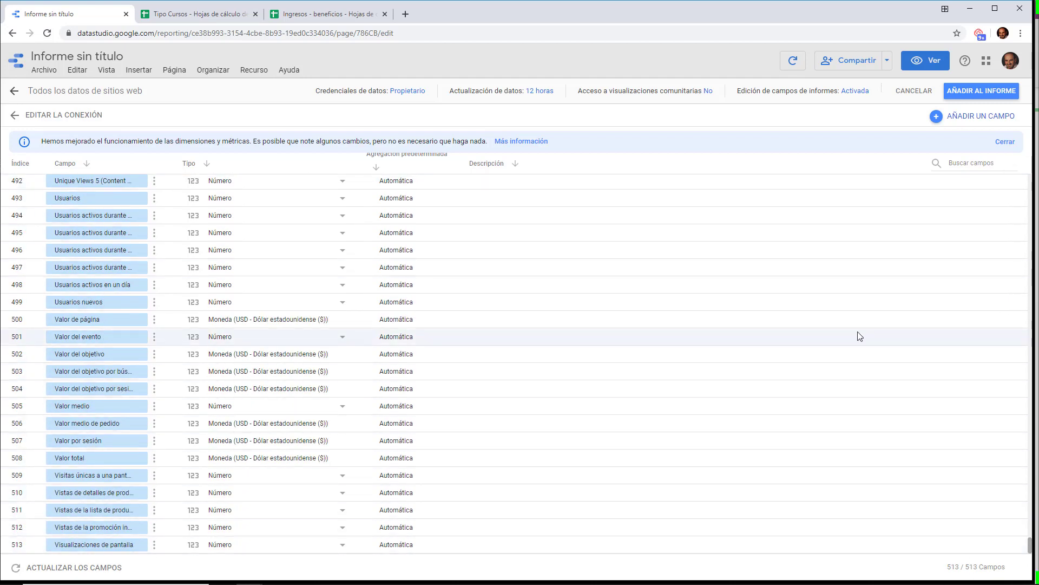
scroll(986, 378, up, 15)
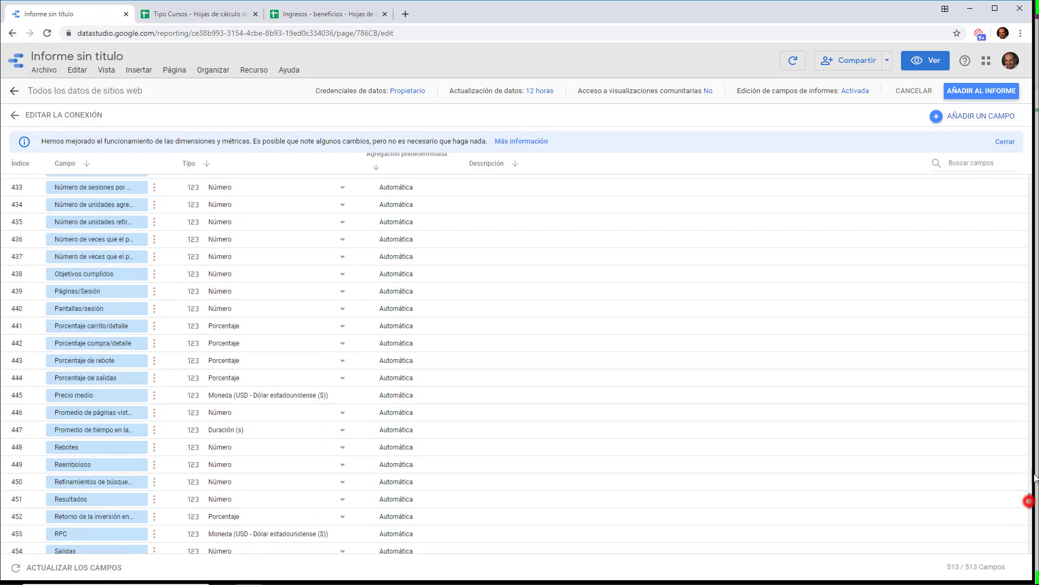
drag(1031, 477, 1035, 169)
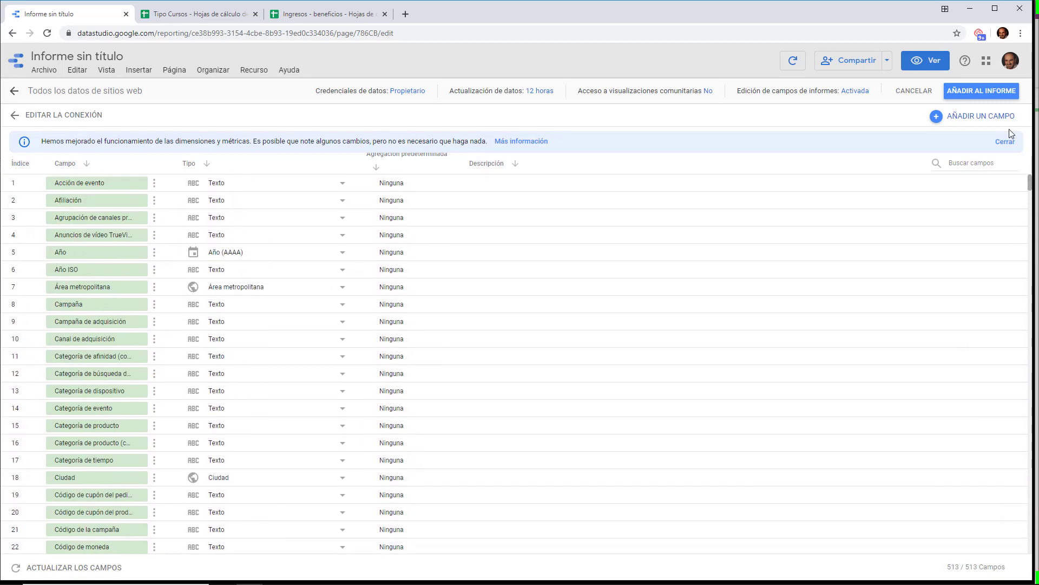
click(998, 92)
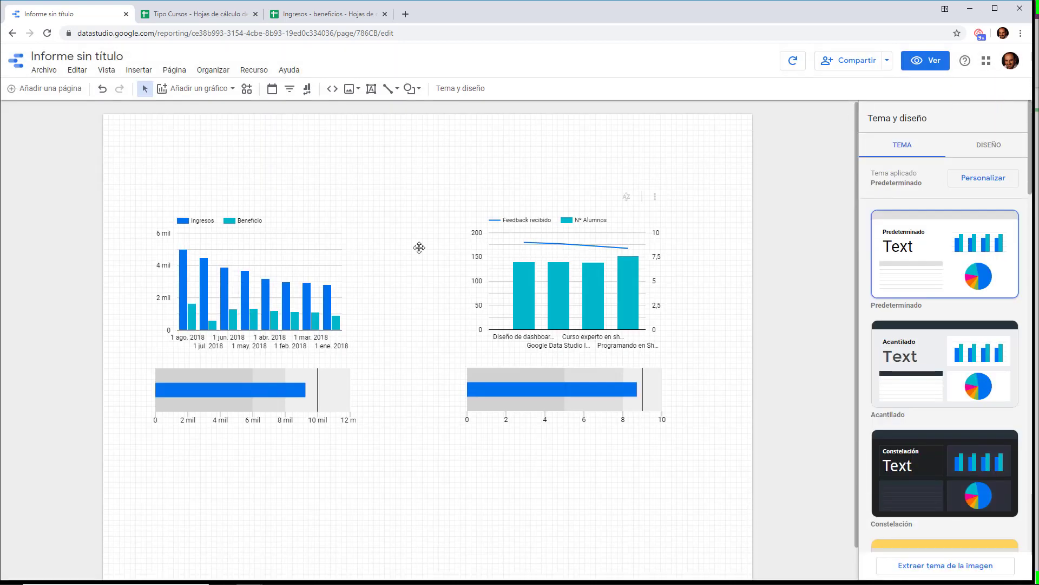
Step: Insert a pie chart below the Ingresos bullet chart and check that its data source is Todos los datos de sitios web
scroll(317, 226, down, 1)
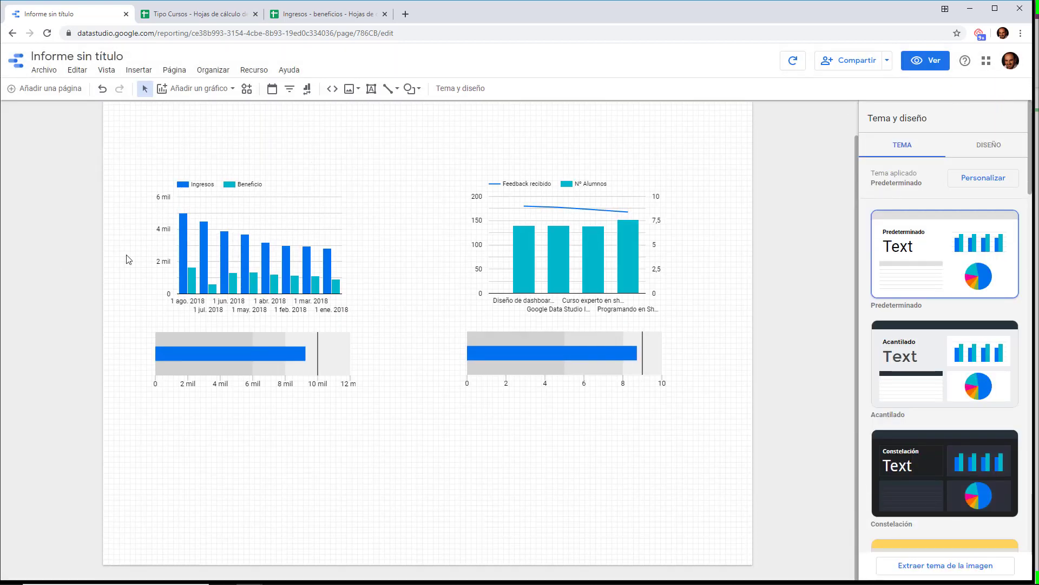
click(195, 92)
click(173, 251)
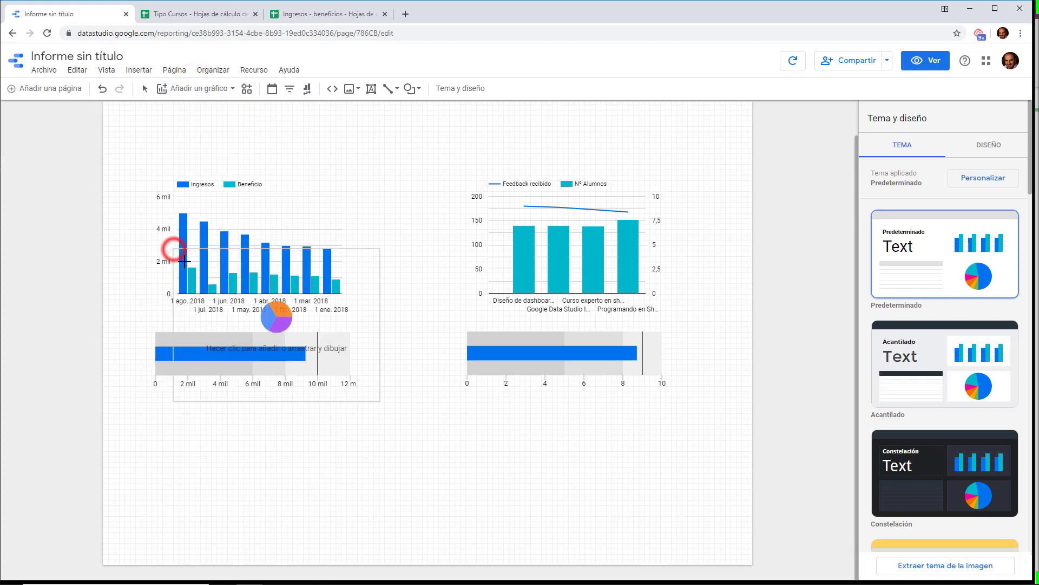
click(154, 404)
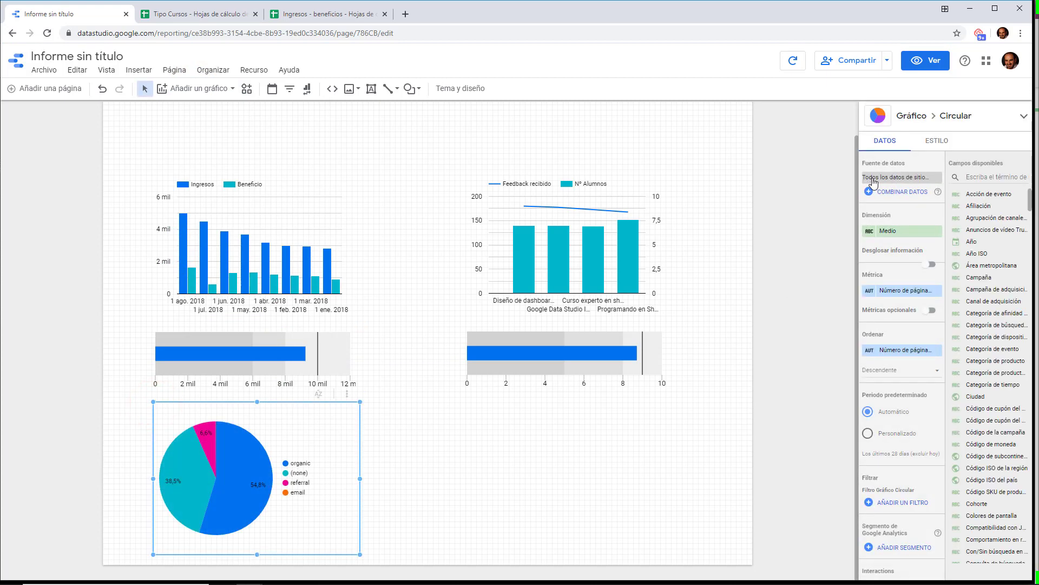
click(918, 180)
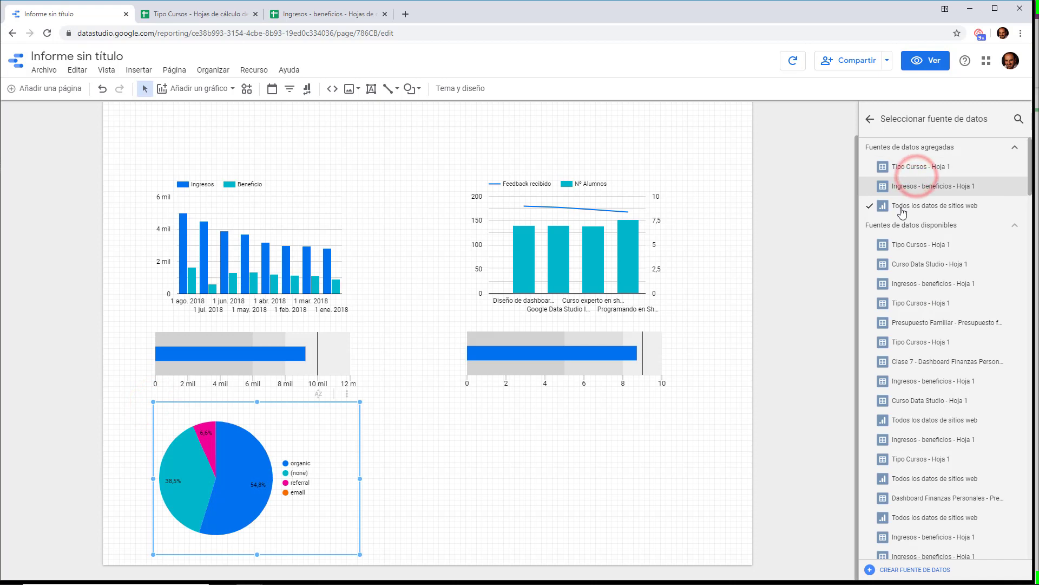
click(505, 461)
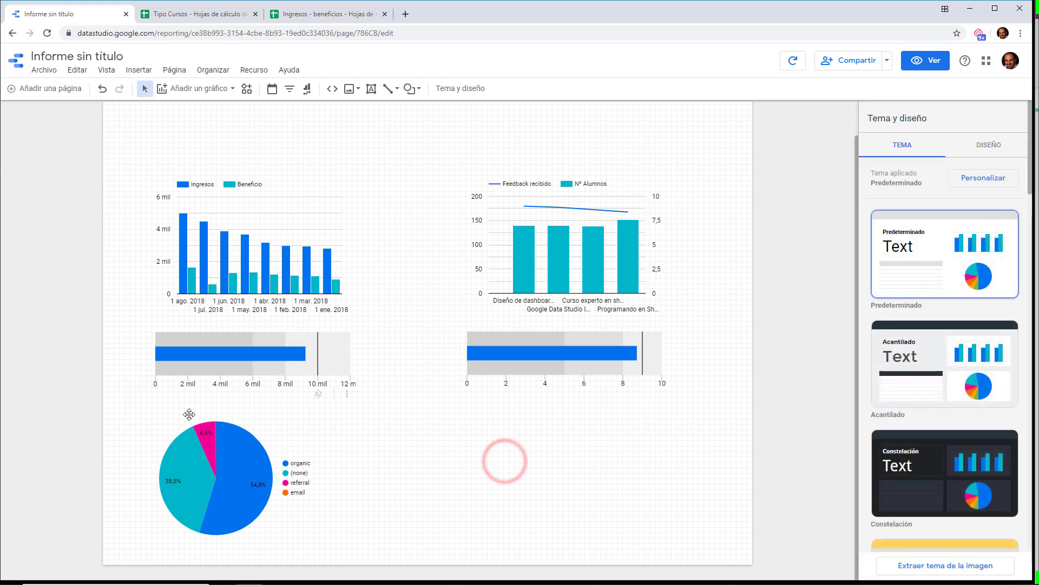
Step: Search the pie chart's available fields for "fuente" and replace its Medio dimension with Fuente
click(266, 437)
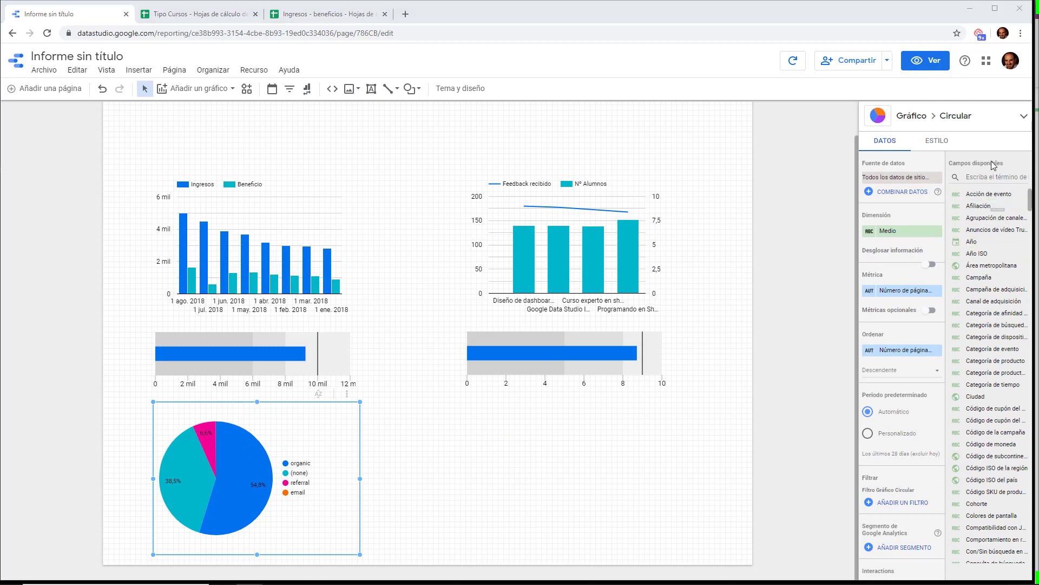
click(1030, 205)
scroll(1028, 205, down, 15)
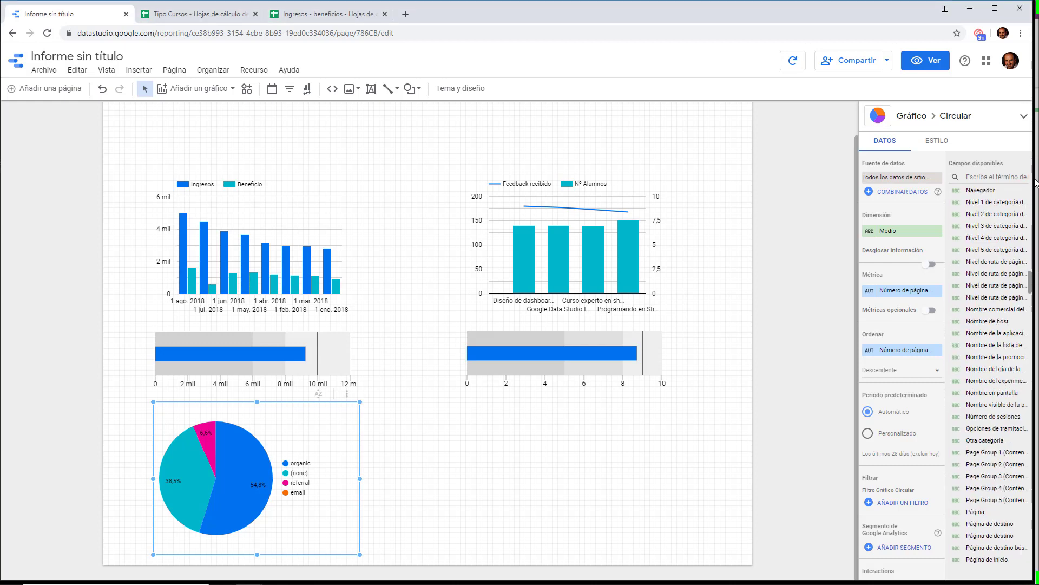
drag(1035, 183, 1031, 178)
click(977, 176)
text(fuente)
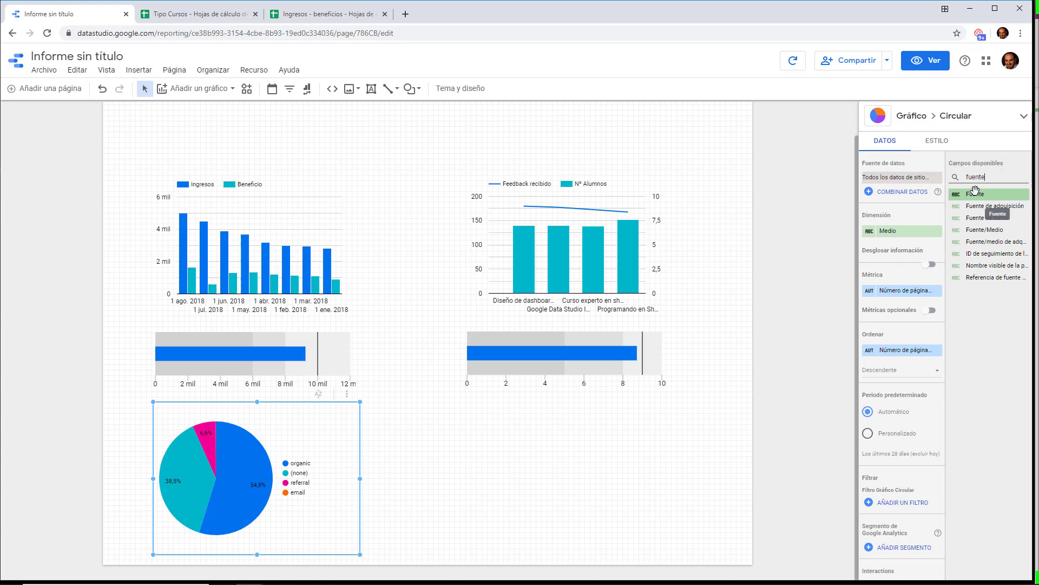
drag(974, 193, 914, 232)
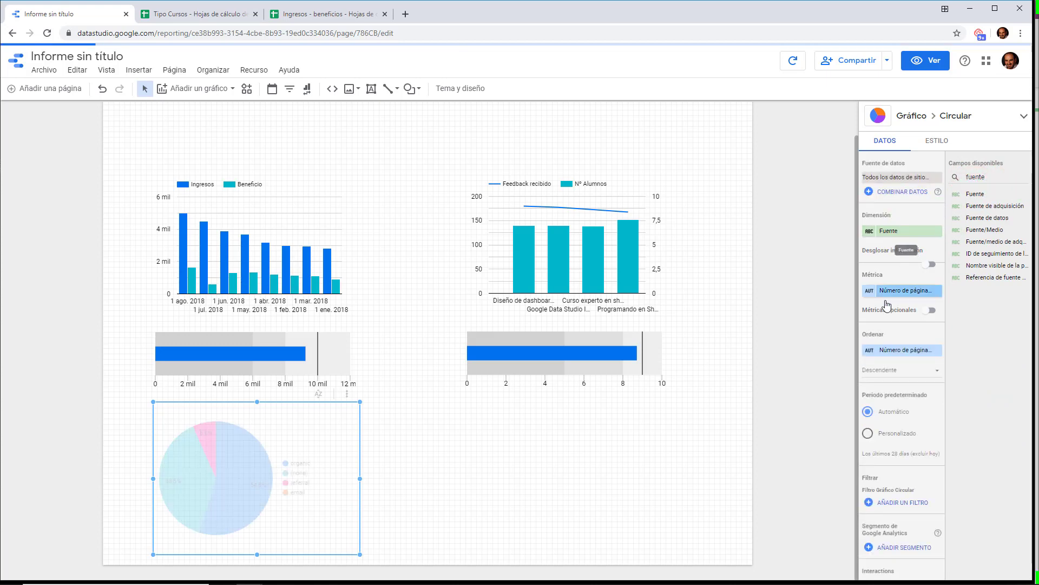
Step: Search the pie chart's available fields for "sesion" and replace its page-views metric with Sesiones
double_click(992, 178)
key(BackSpace)
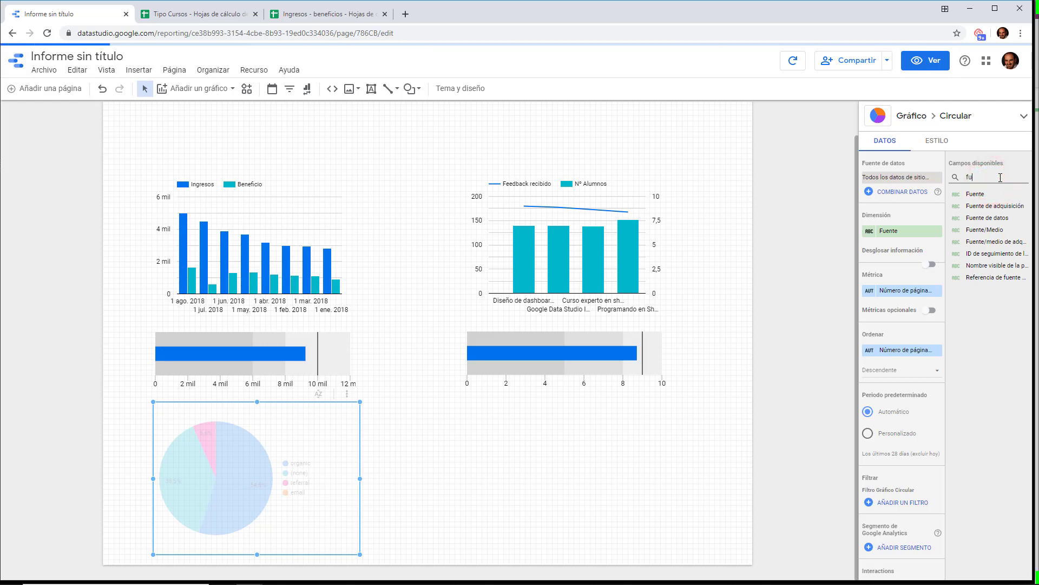
text(n)
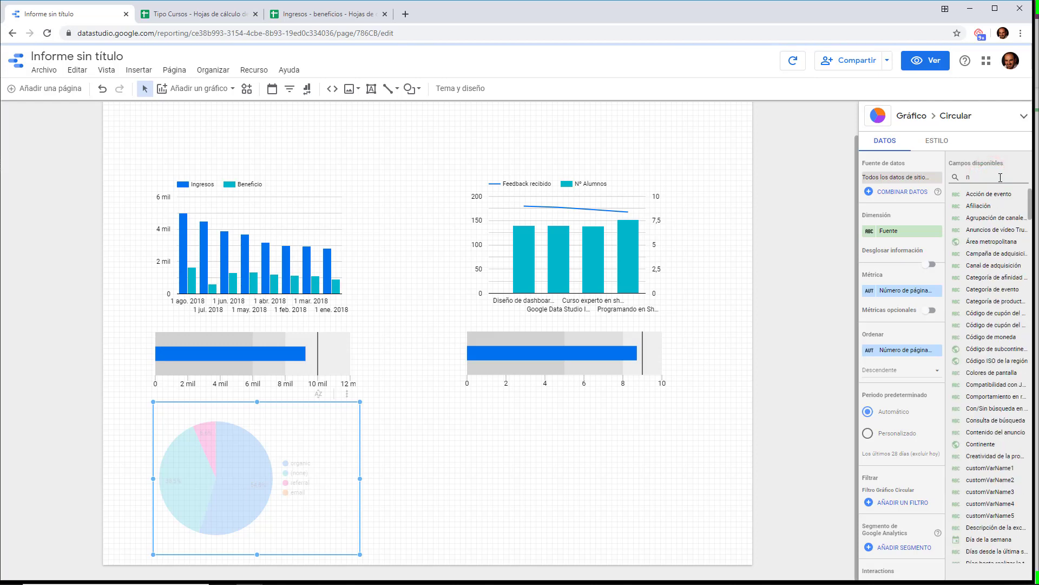
key(BackSpace)
text(sesio)
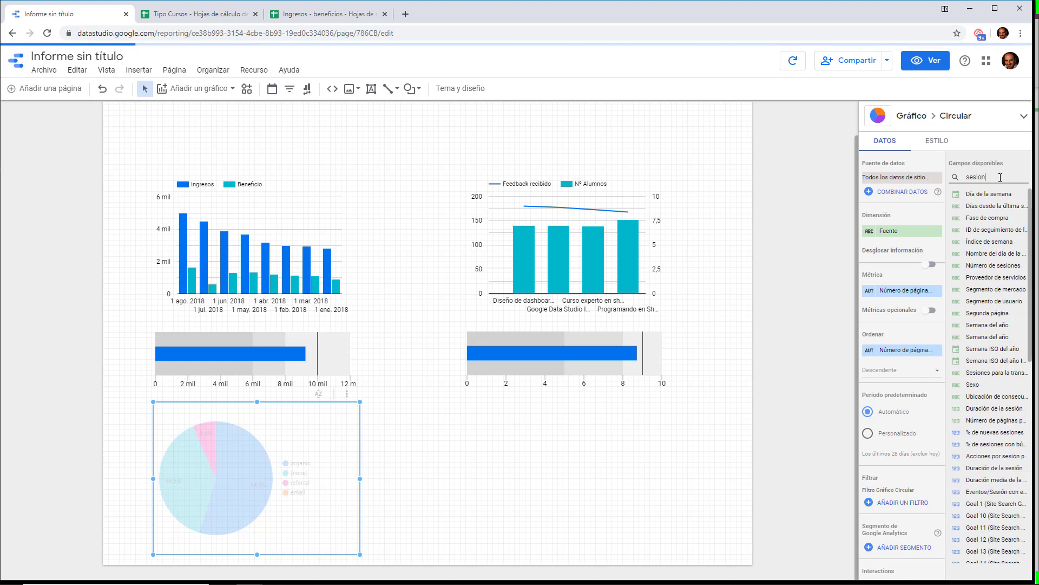
text(n)
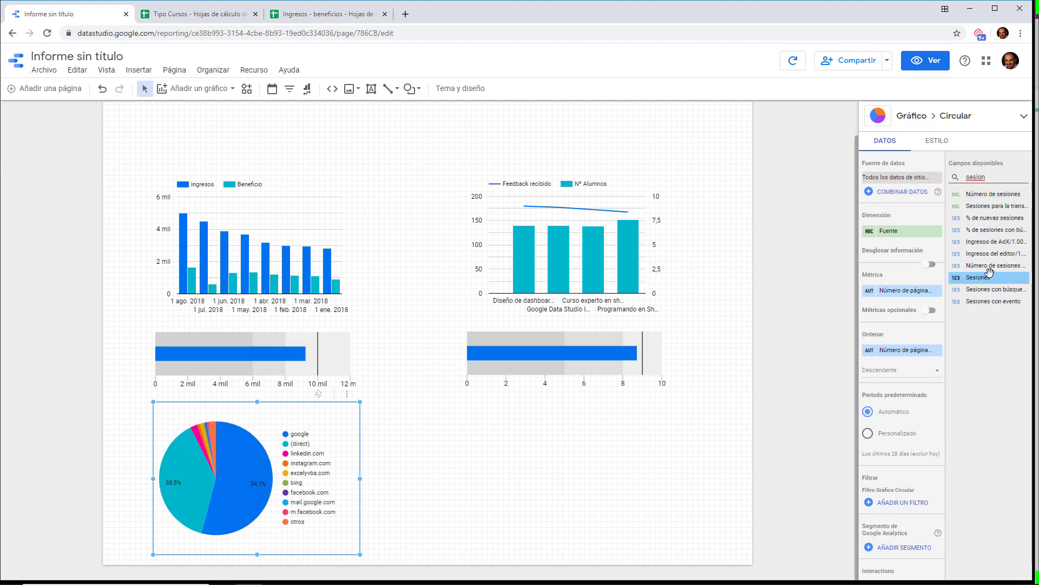
drag(990, 273, 901, 290)
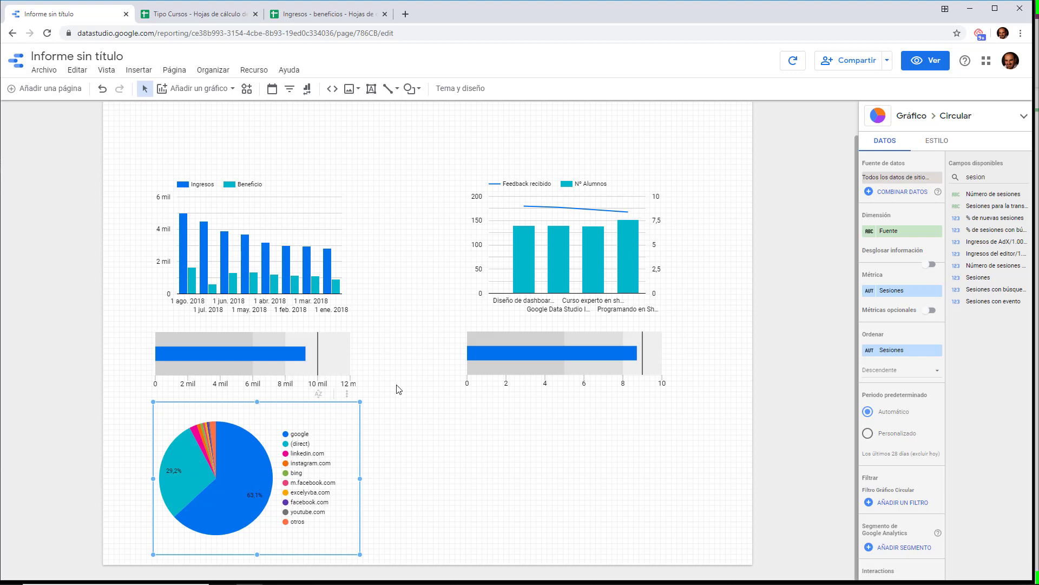
Step: Insert a geographic map beside the pie chart, below the feedback bullet chart, and preview the report before returning to editing
click(195, 91)
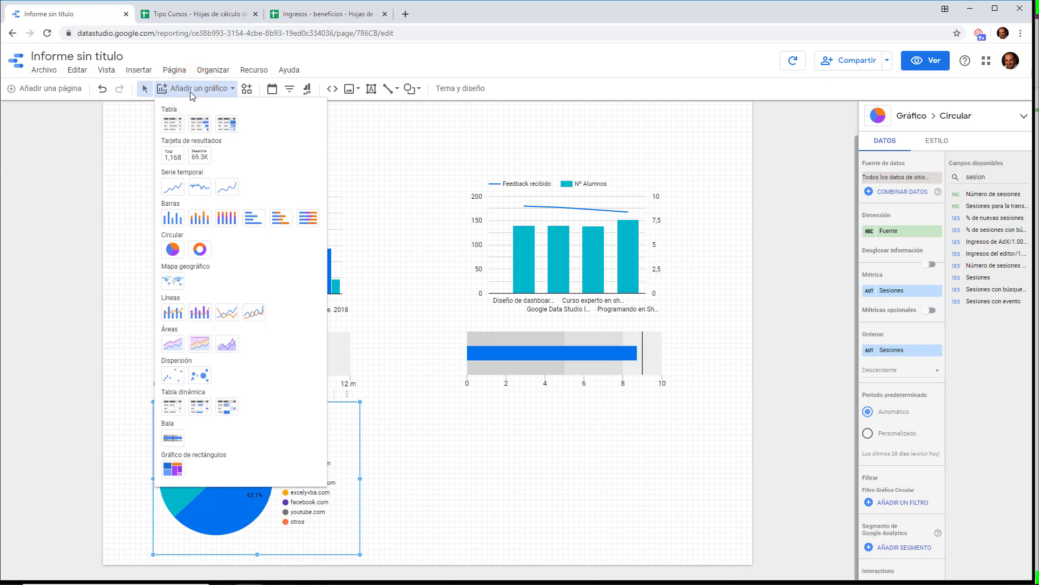
click(170, 282)
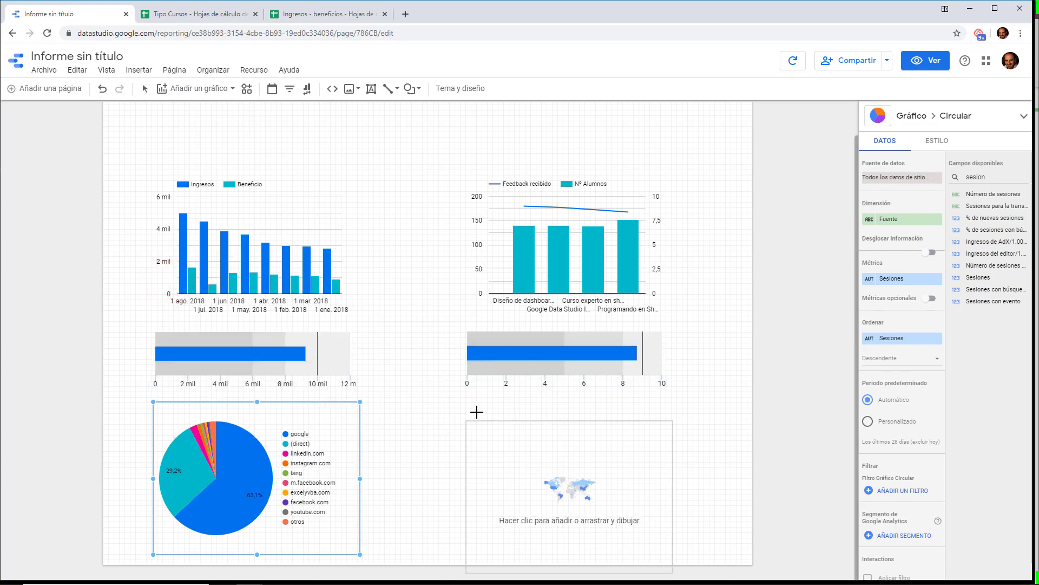
click(462, 402)
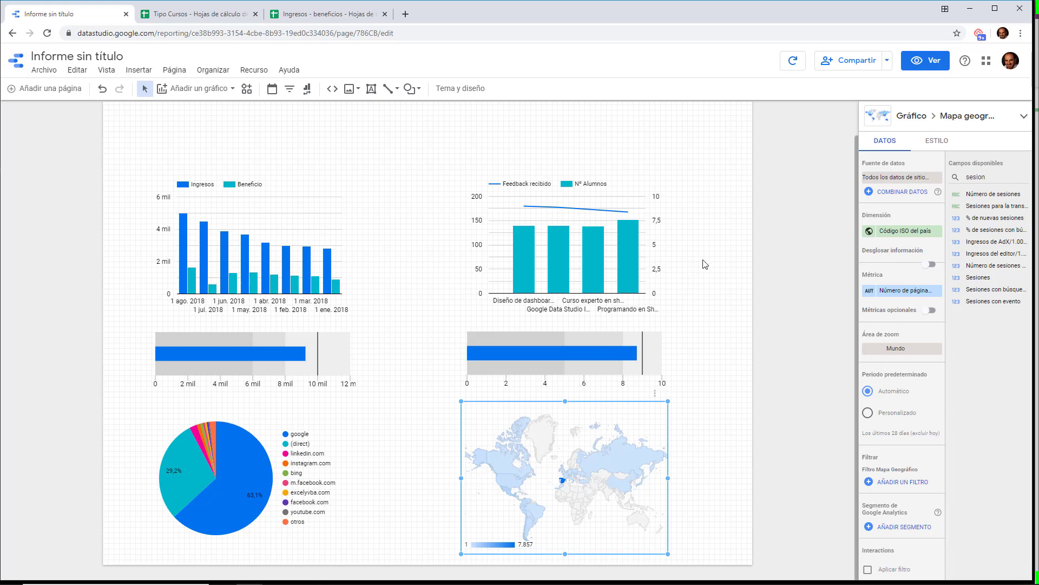
click(926, 61)
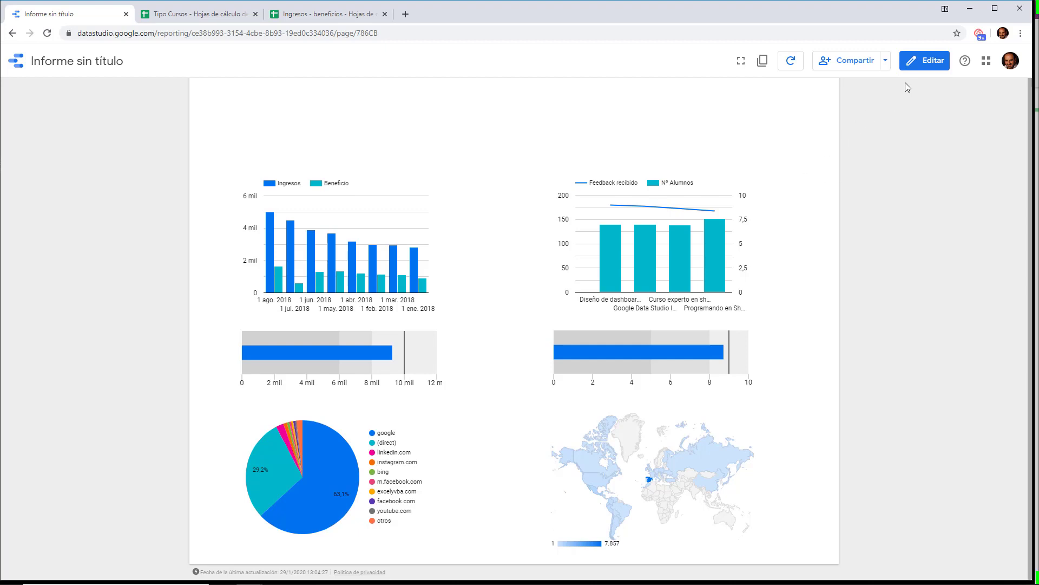
click(940, 66)
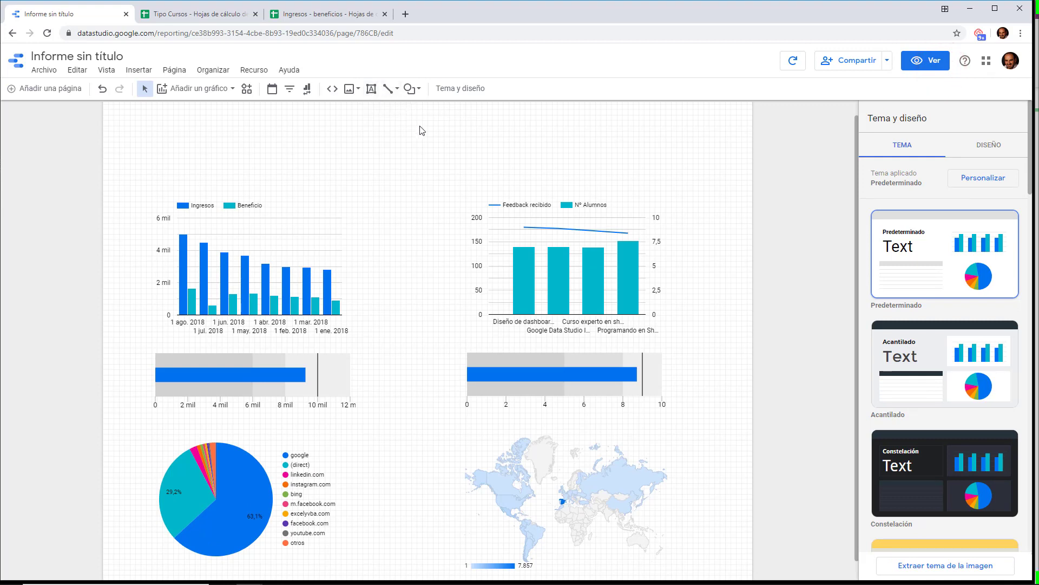
Step: Add a scorecard above the Ingresos and Beneficio column chart, using the Ingresos - beneficios - Hoja 1 source and Ingresos as metric
click(168, 88)
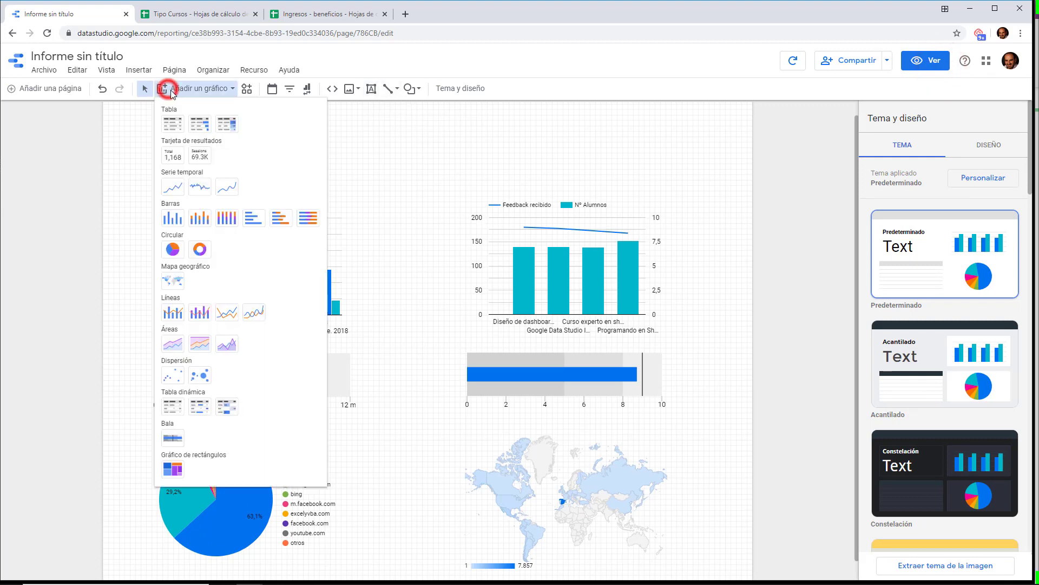
click(177, 157)
click(299, 141)
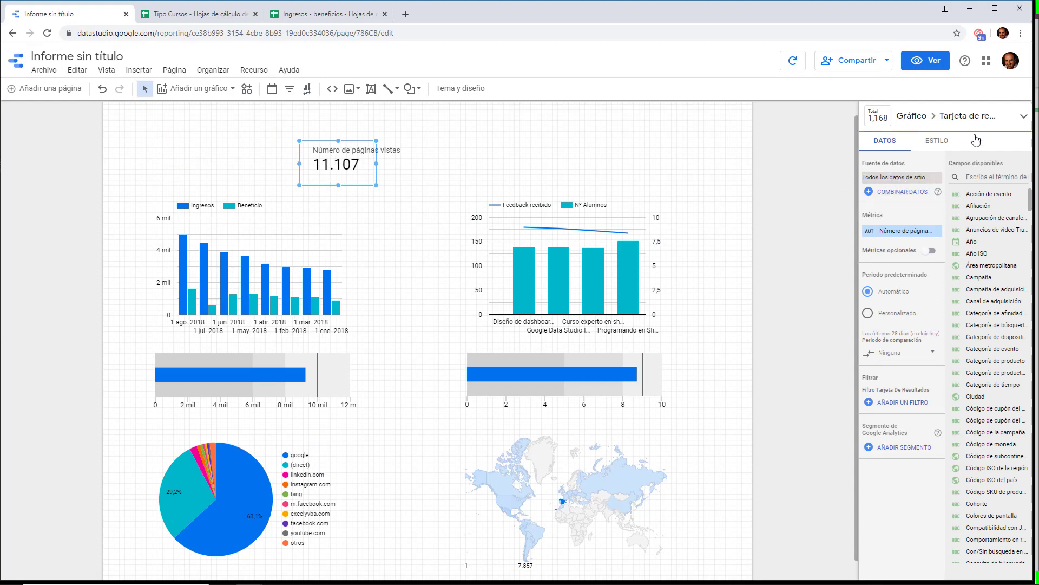
click(903, 181)
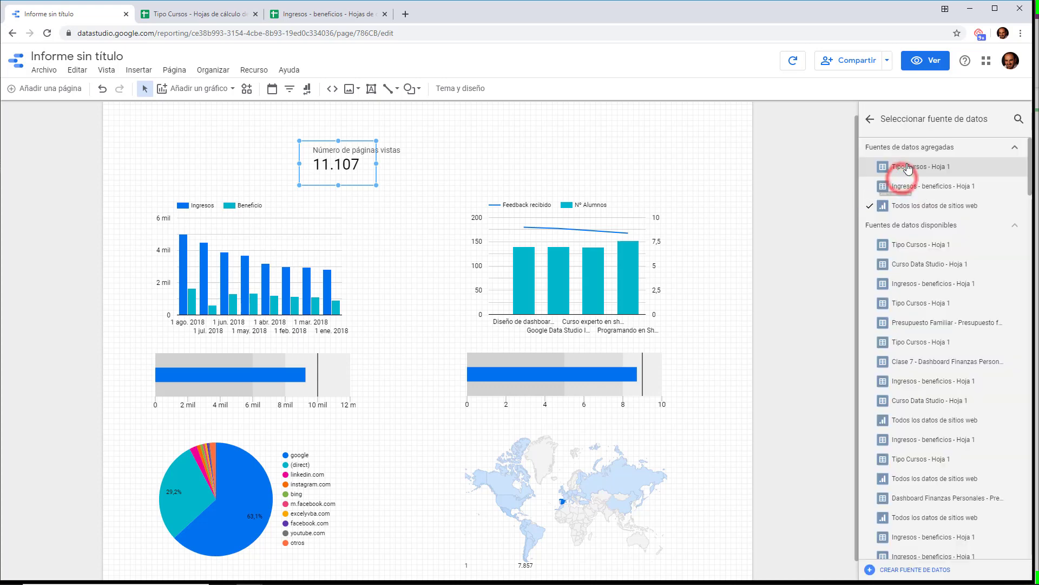
click(915, 186)
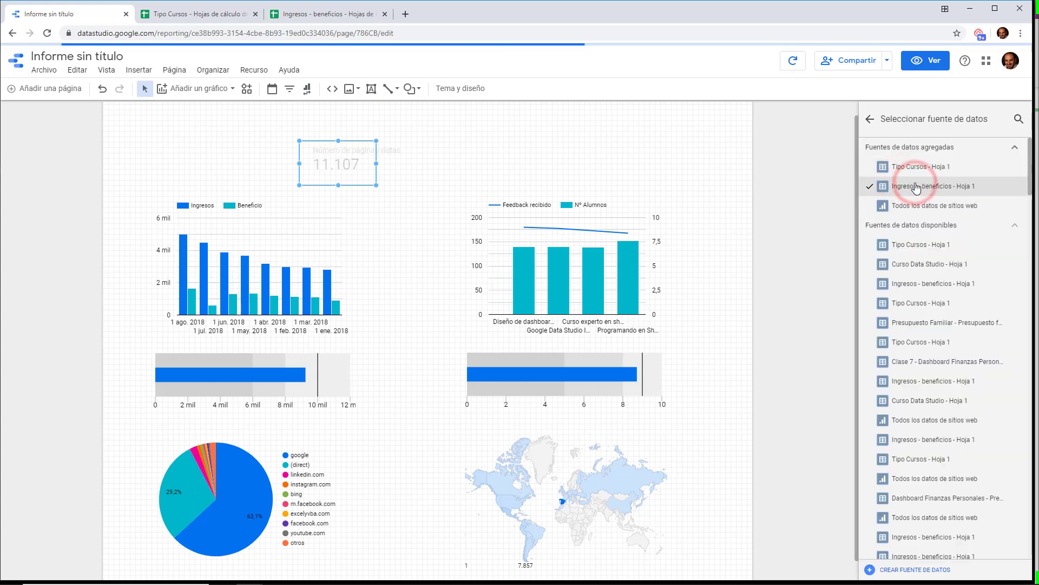
click(871, 120)
drag(977, 231, 921, 264)
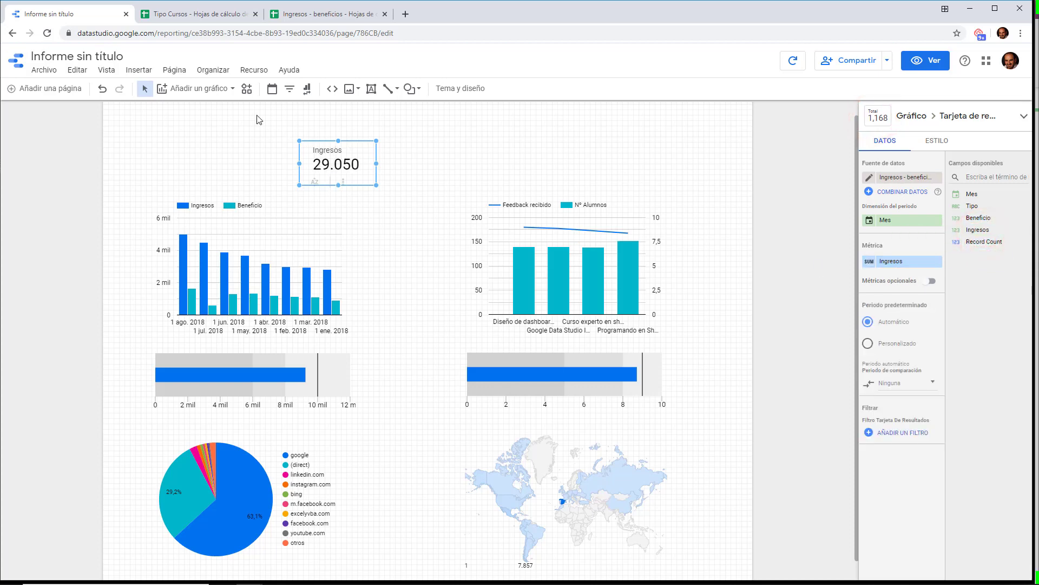
Step: Add a second scorecard beside the Ingresos one, using the Ingresos - beneficios source and Beneficio as metric
click(199, 88)
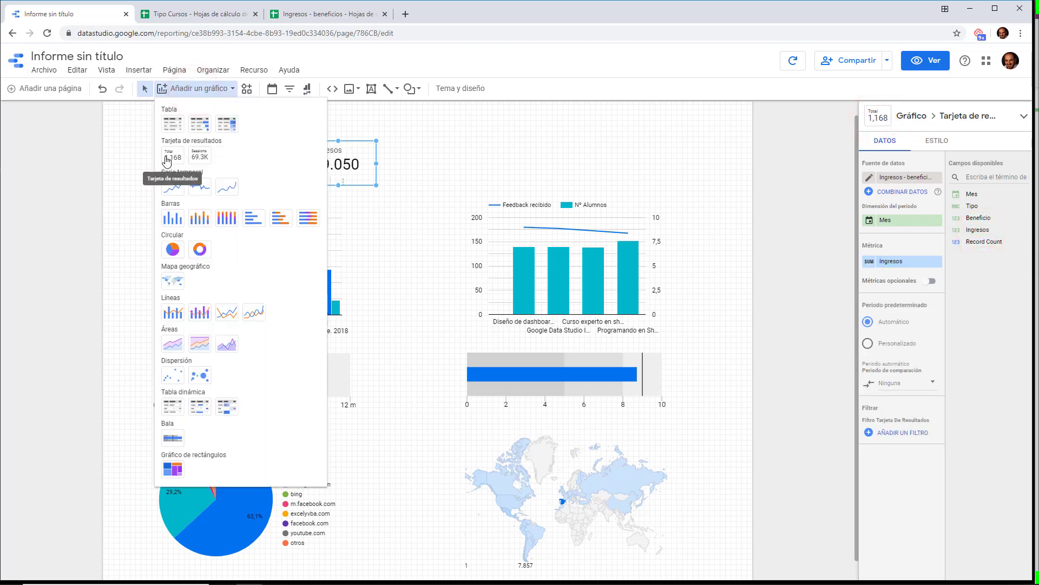
click(166, 159)
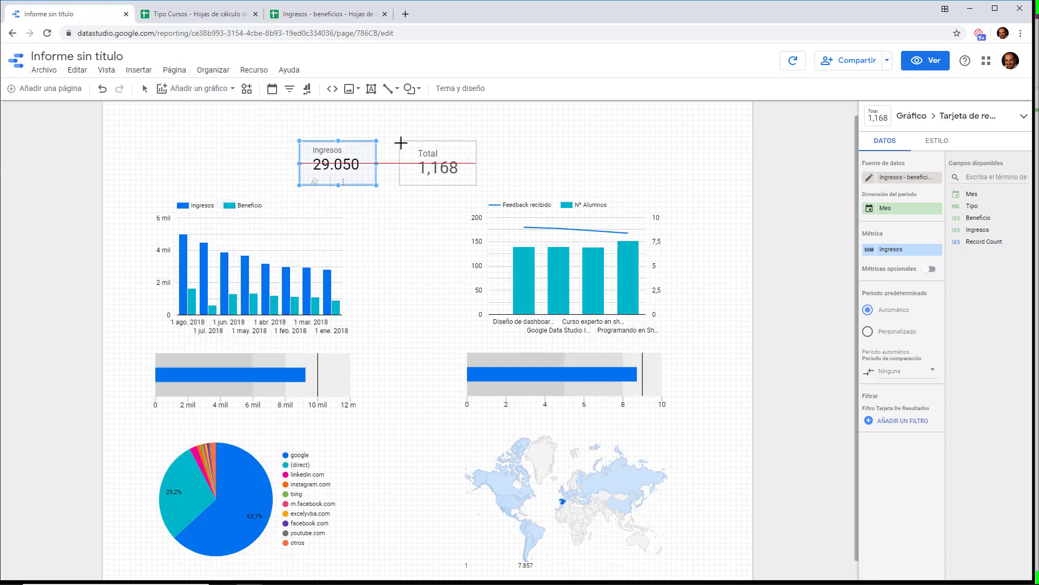
click(407, 143)
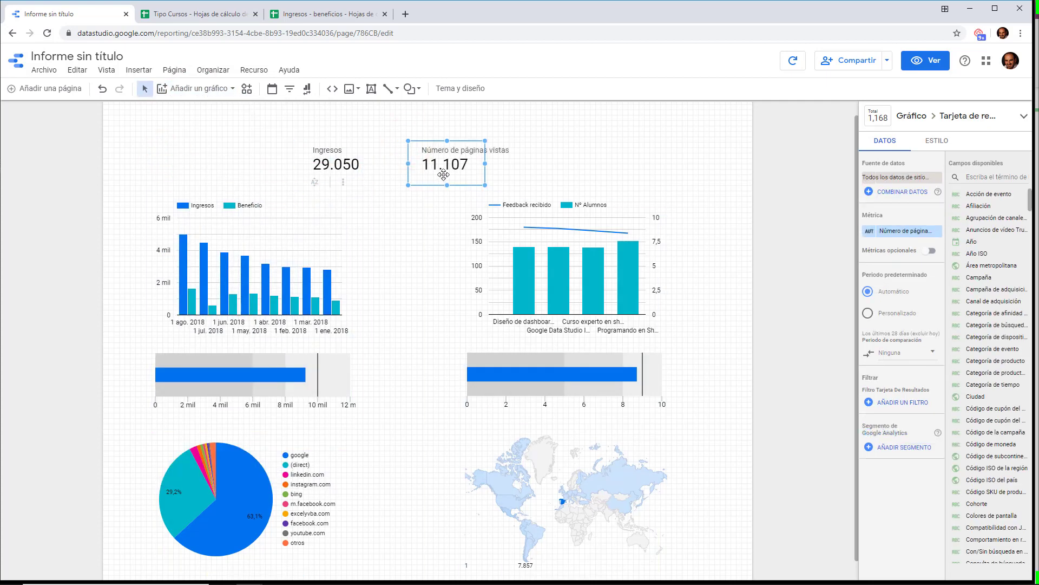
click(904, 179)
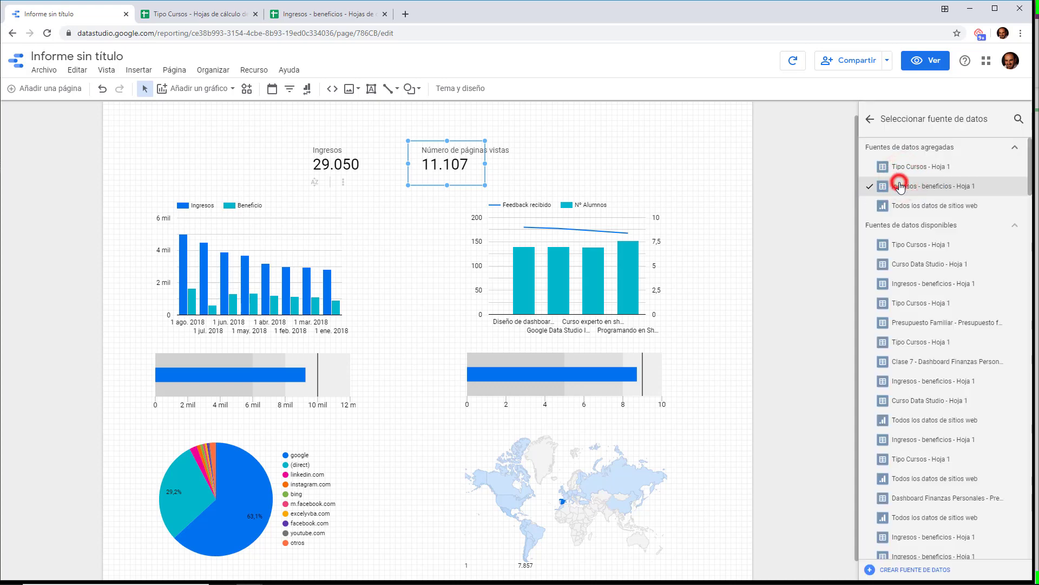
click(870, 118)
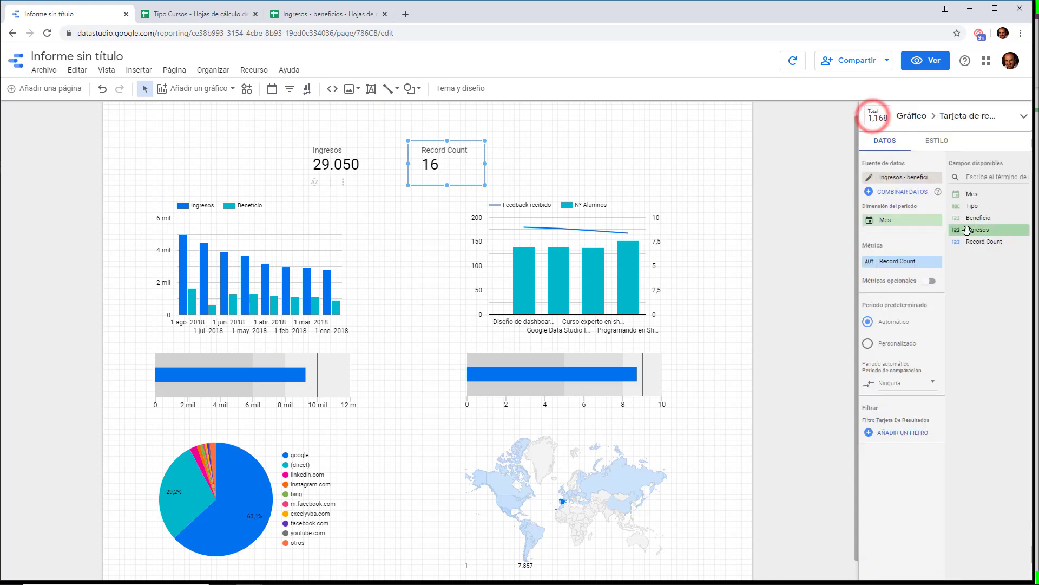
drag(974, 218, 899, 261)
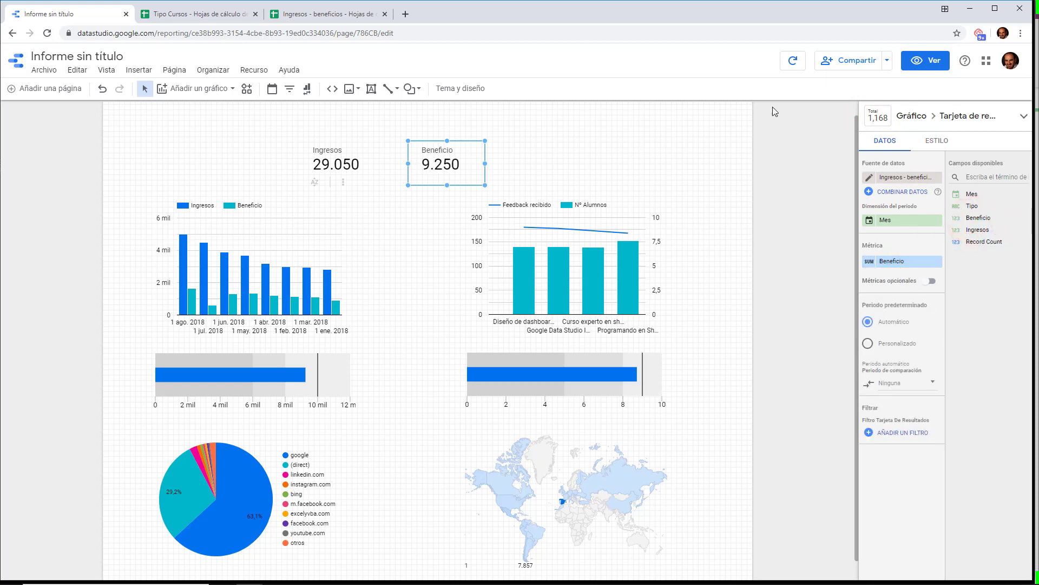
Step: Preview the report, look at the Ingresos scorecard's sorting and export options, and return to editing
click(926, 60)
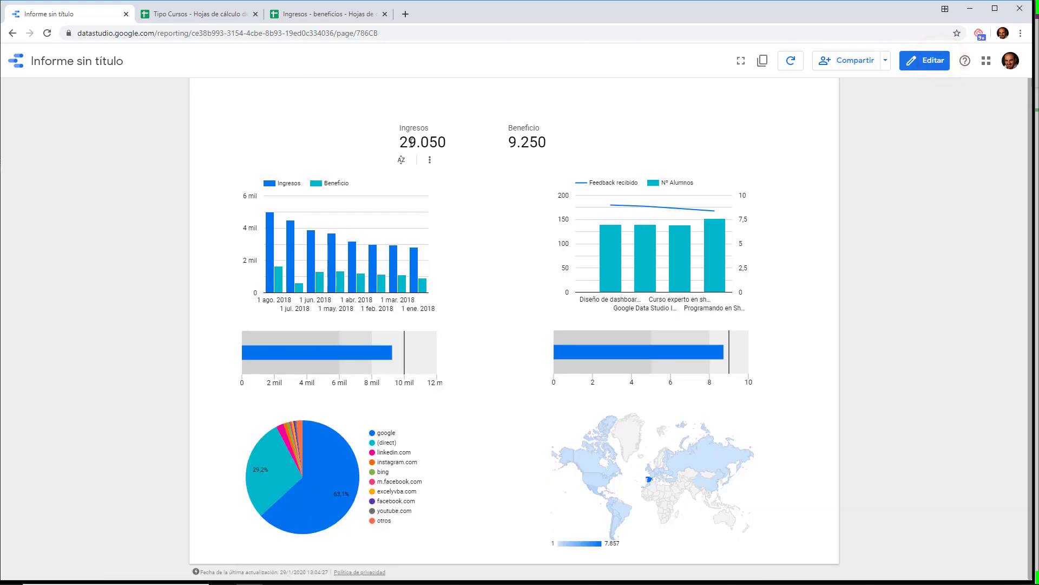
click(430, 159)
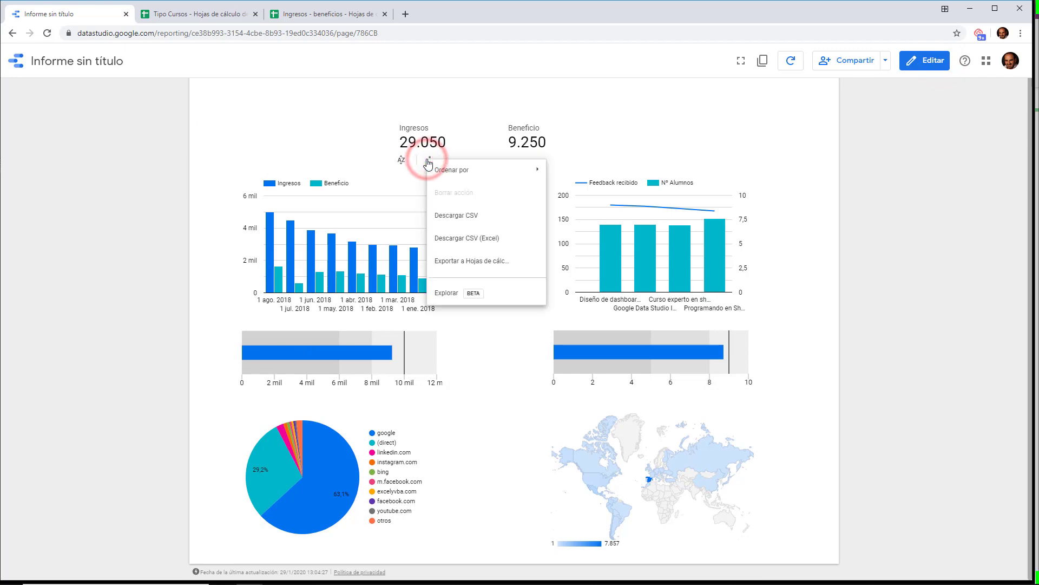
click(926, 60)
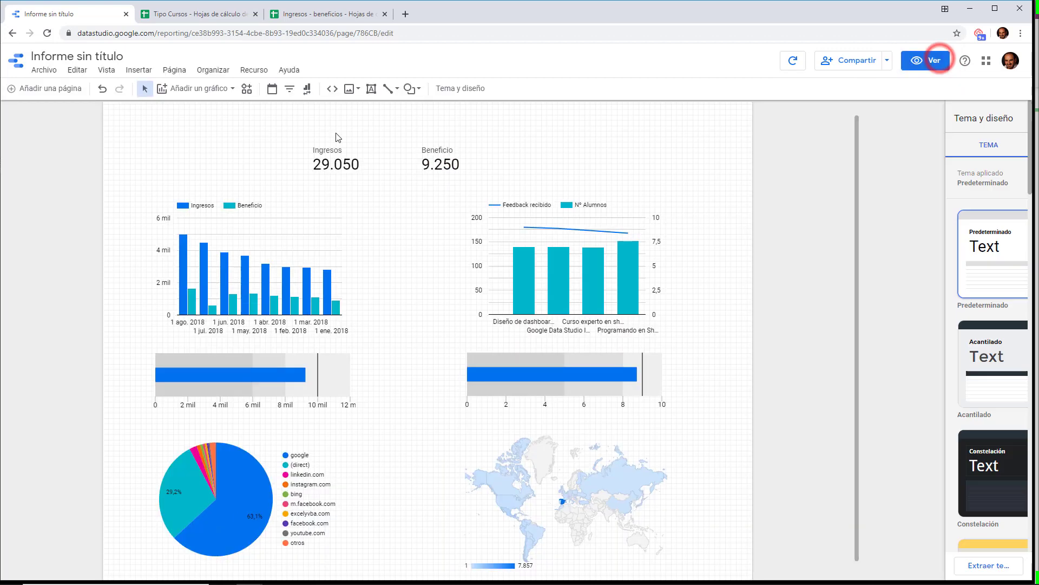
Step: Insert a date range control to the right of the Beneficio scorecard
click(329, 163)
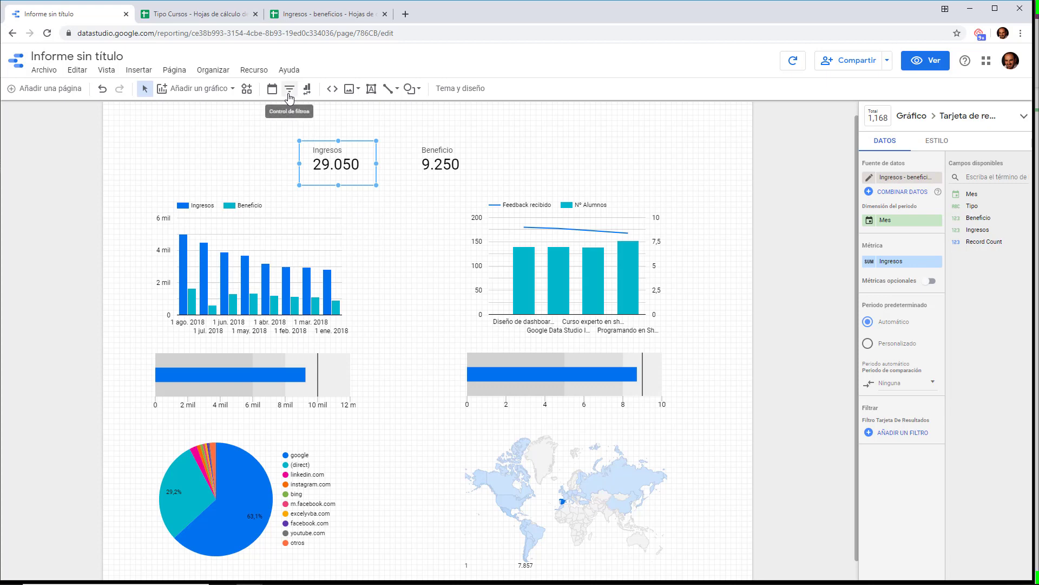
click(272, 88)
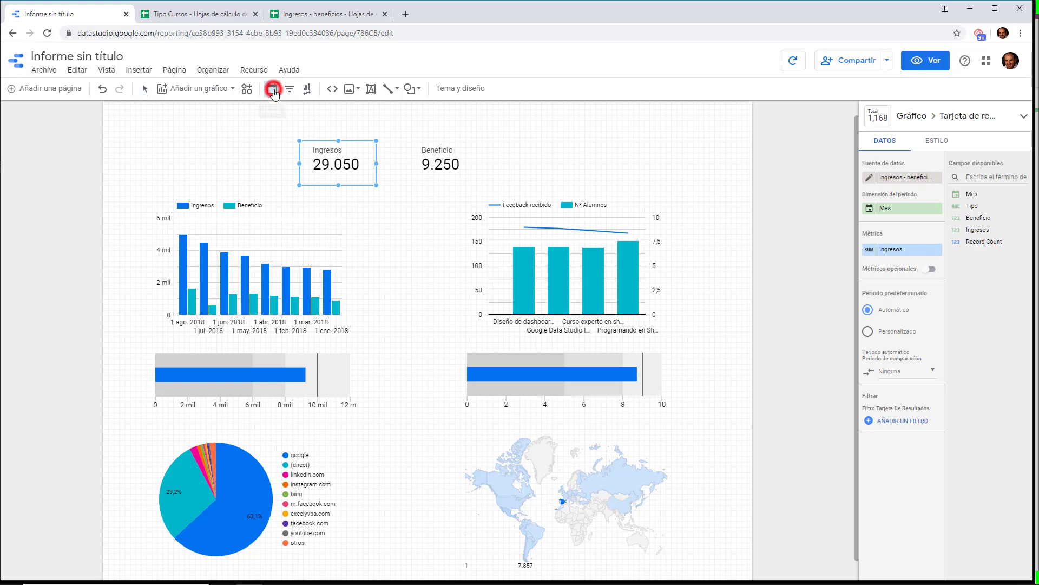
click(537, 150)
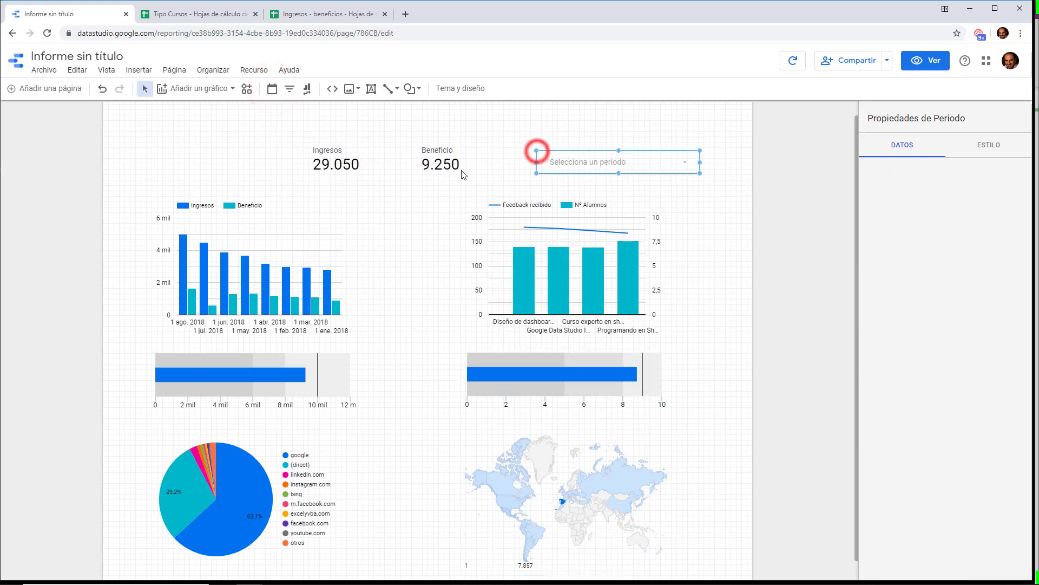
Step: Insert a filter control to the left of the Ingresos scorecard and set its data source to Ingresos - beneficios - Hoja 1
click(291, 90)
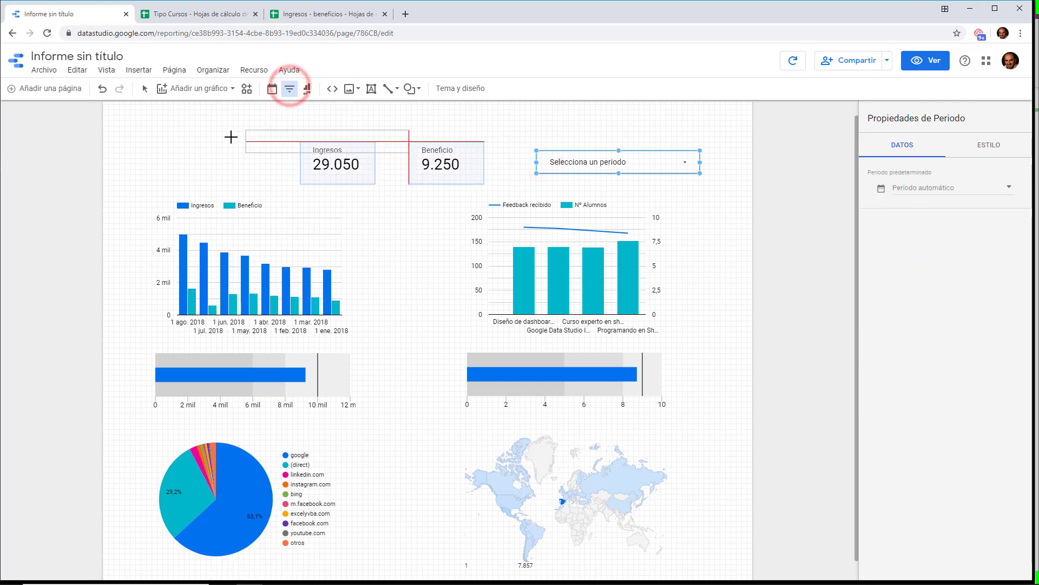
click(120, 153)
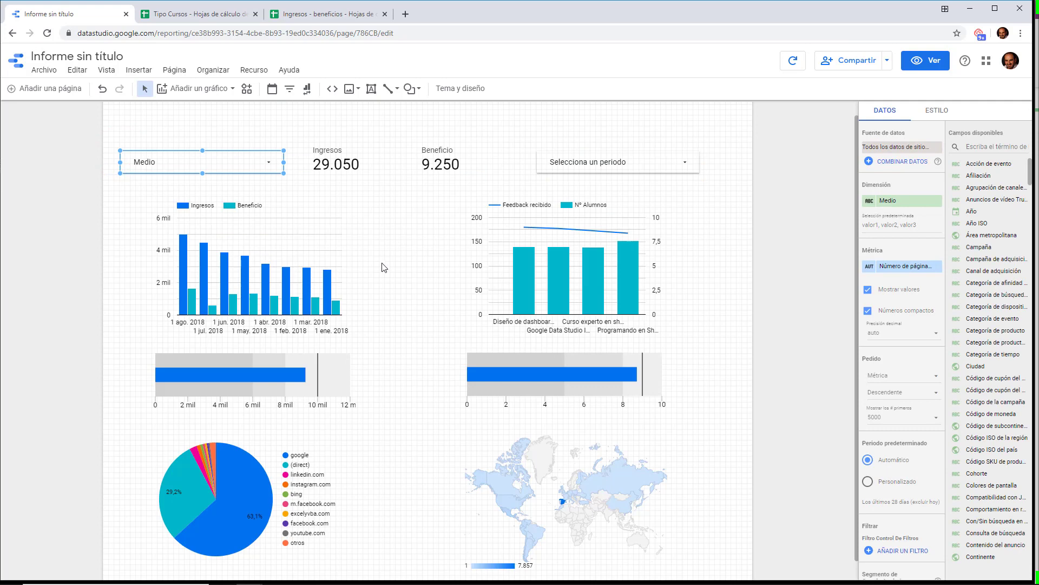
click(927, 154)
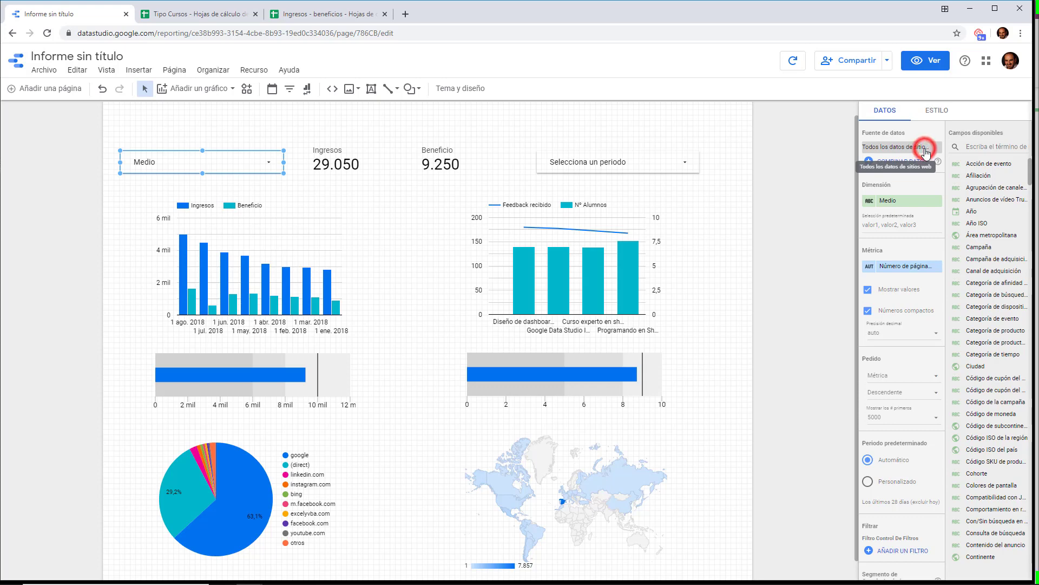
click(915, 188)
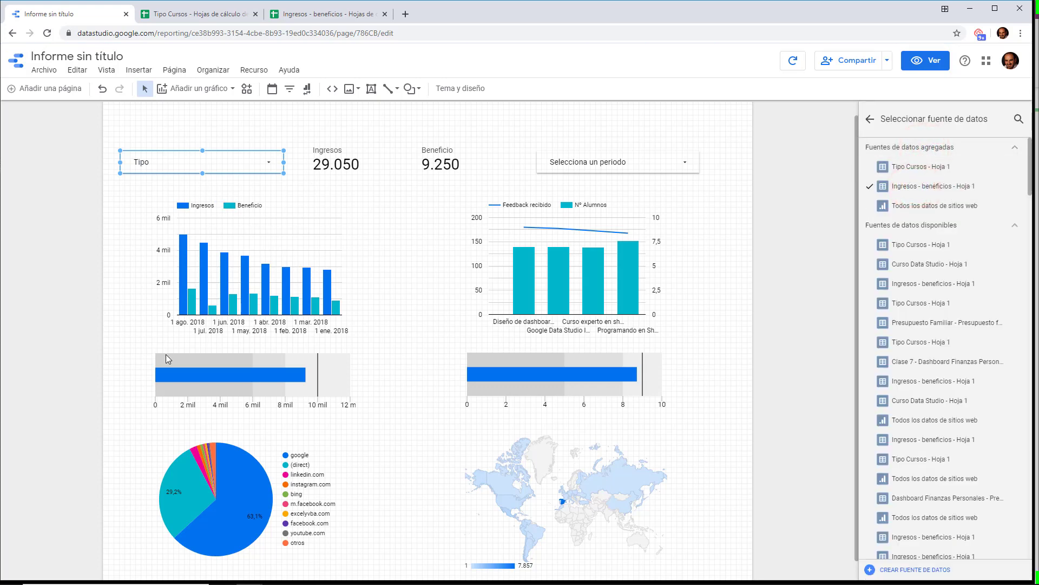
click(868, 121)
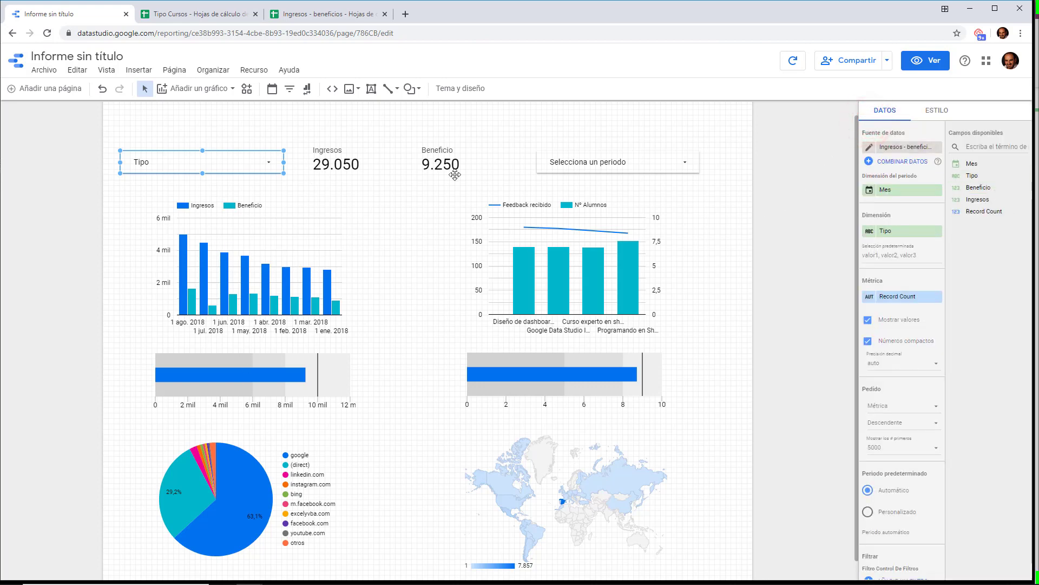
Step: View the report and test the Tipo filter with only Cursos Presenciales selected and with only Cursos Online selected
click(926, 60)
click(356, 139)
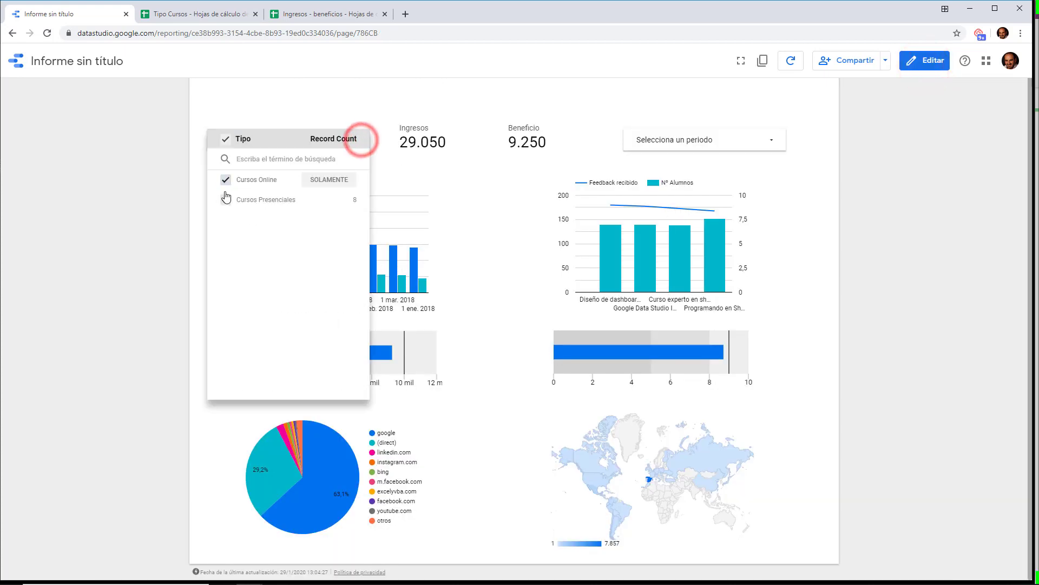
click(226, 180)
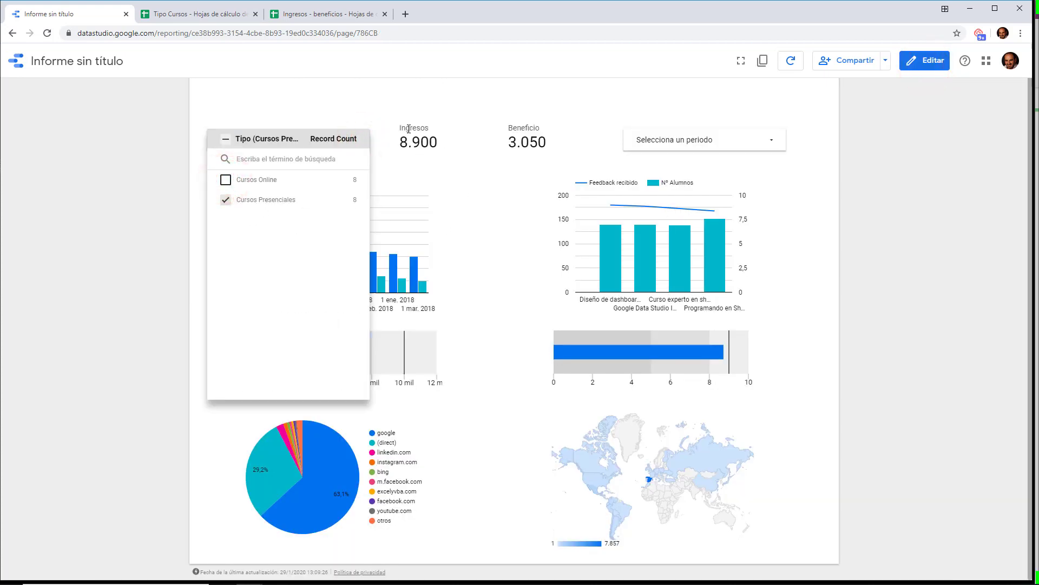
click(225, 179)
click(225, 200)
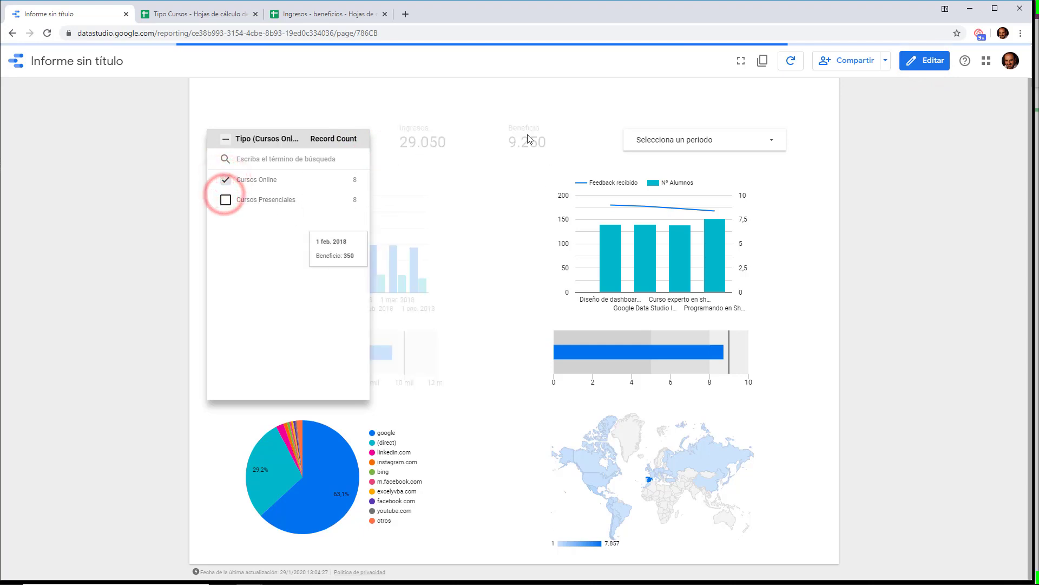
Step: Return to editing, select the Ingresos and Beneficio bar chart, and check the Tipo Cursos and Ingresos - beneficios source spreadsheets
click(915, 60)
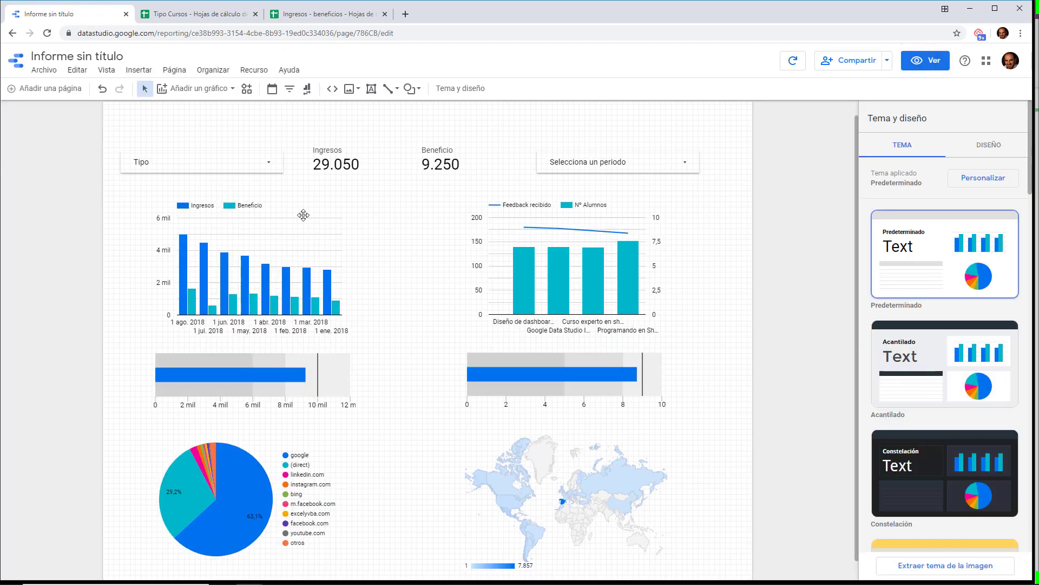
click(270, 215)
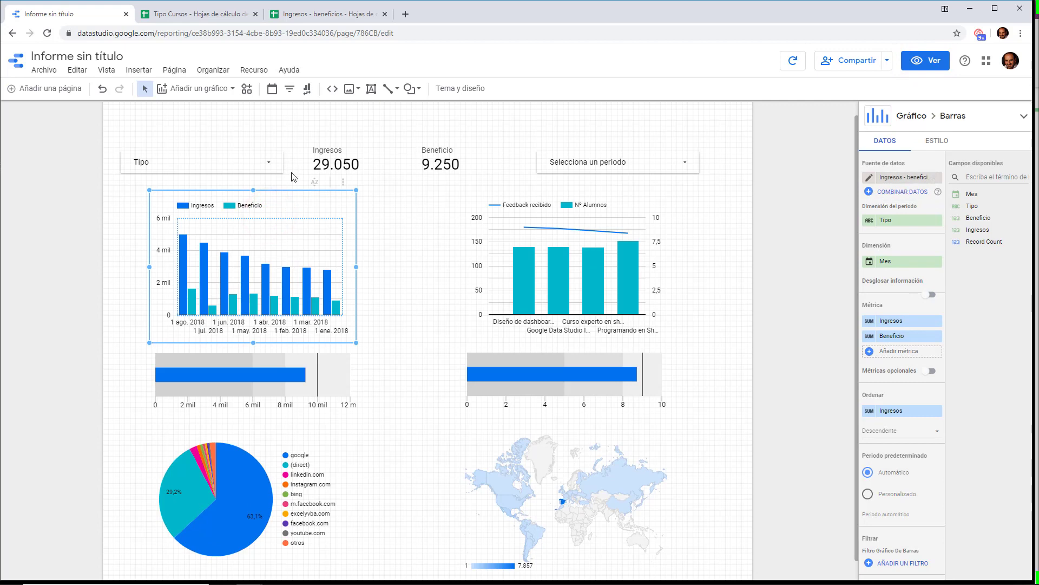
click(218, 15)
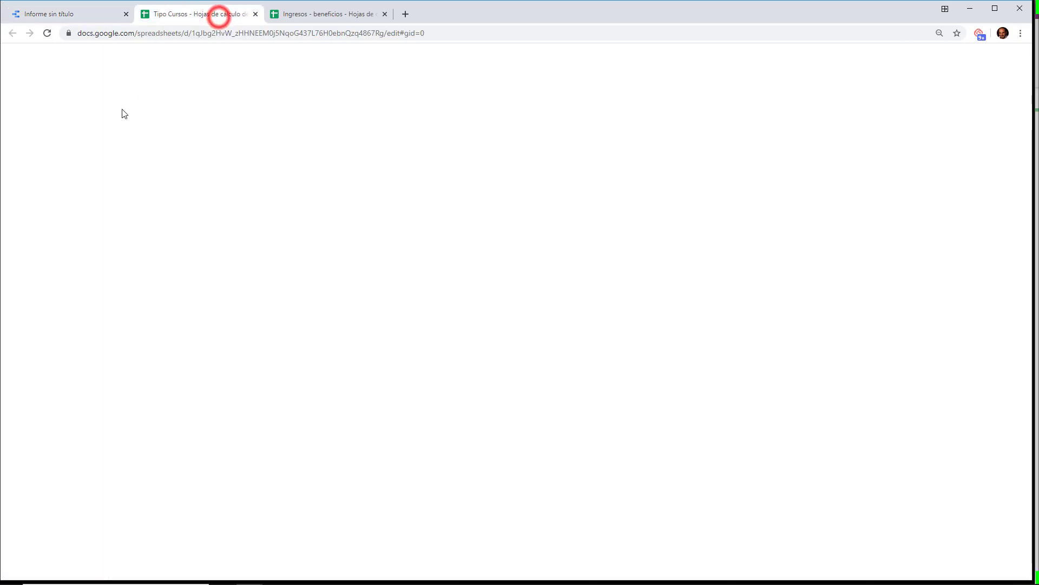
click(318, 14)
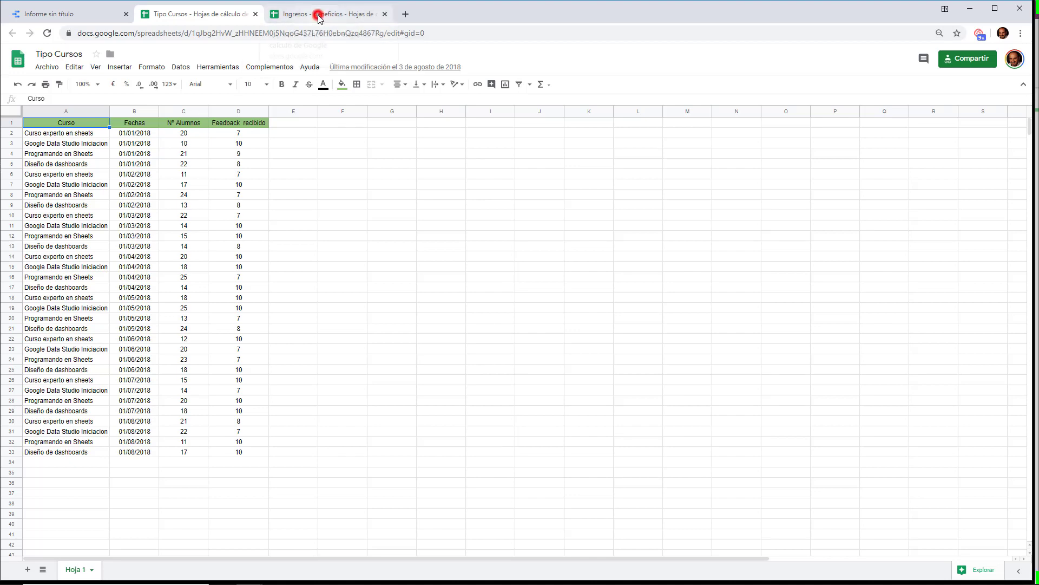
click(50, 17)
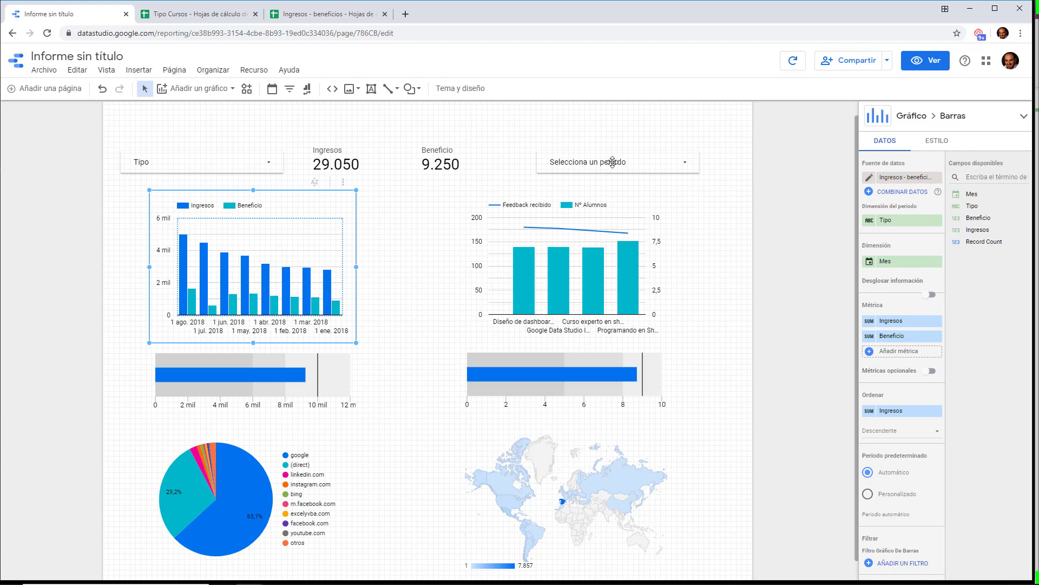
Step: View the report, open and close the date range control, and return to editing
click(677, 164)
click(923, 60)
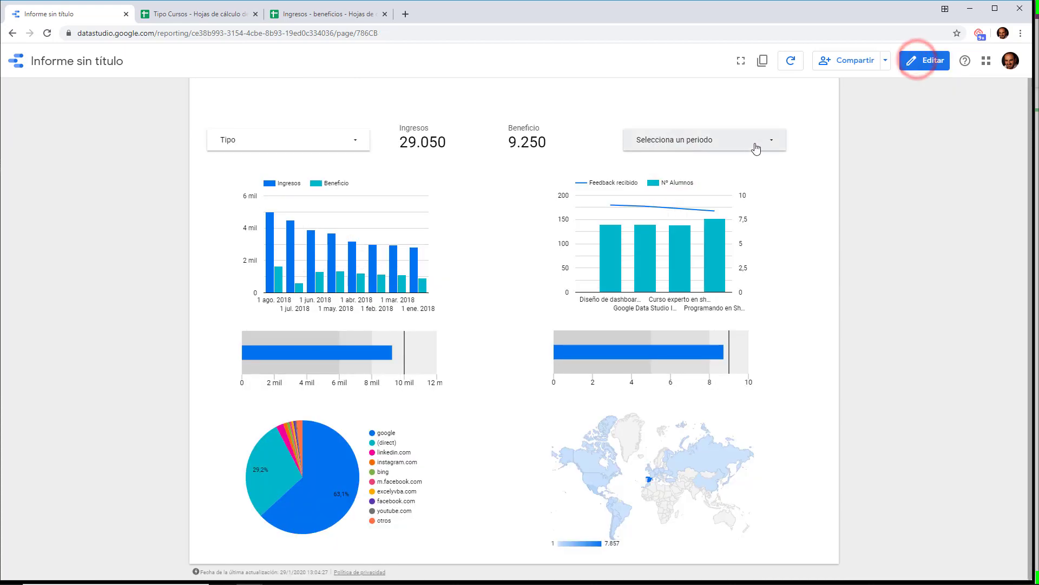
click(757, 144)
click(699, 311)
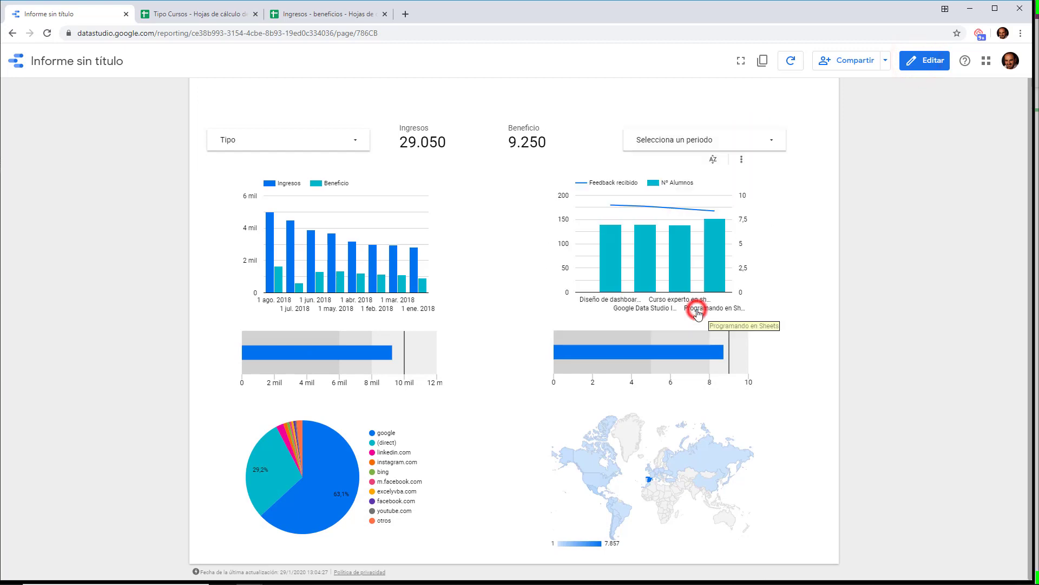
click(929, 60)
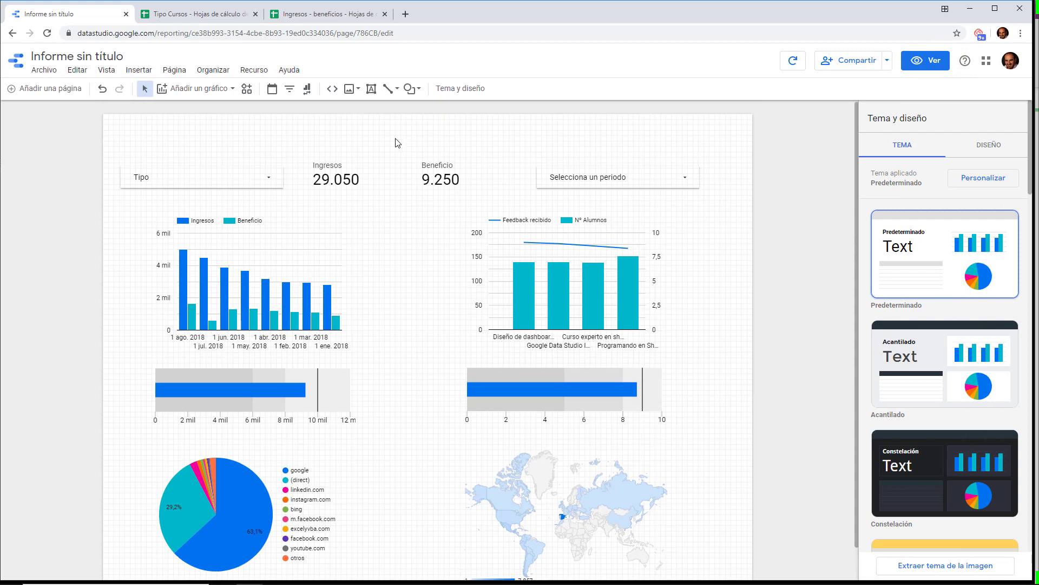
Step: Add a text box reading "Dashboard de Negocio" above the scorecards and check it in view mode
click(371, 89)
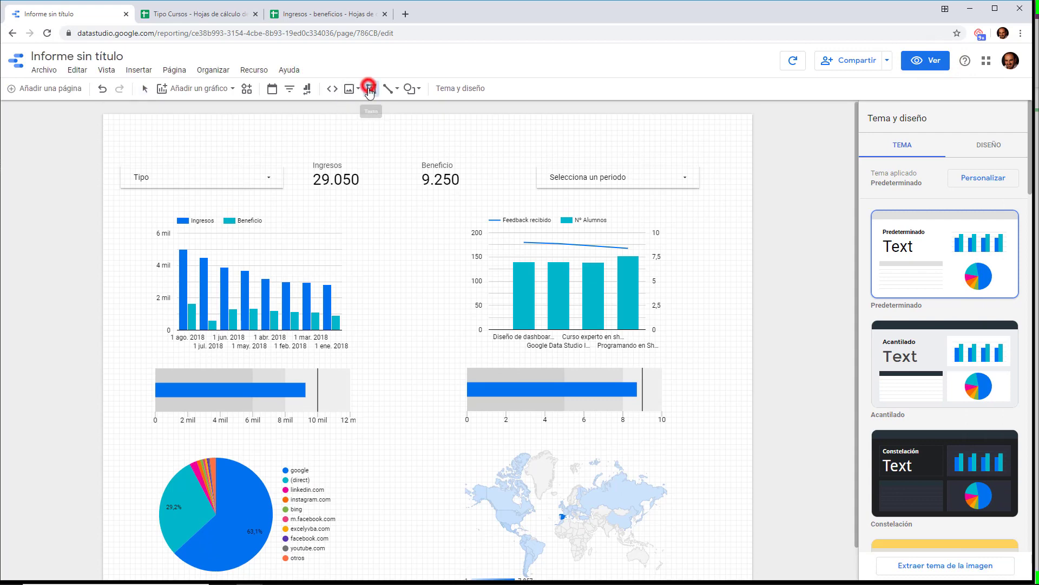
drag(360, 121, 550, 151)
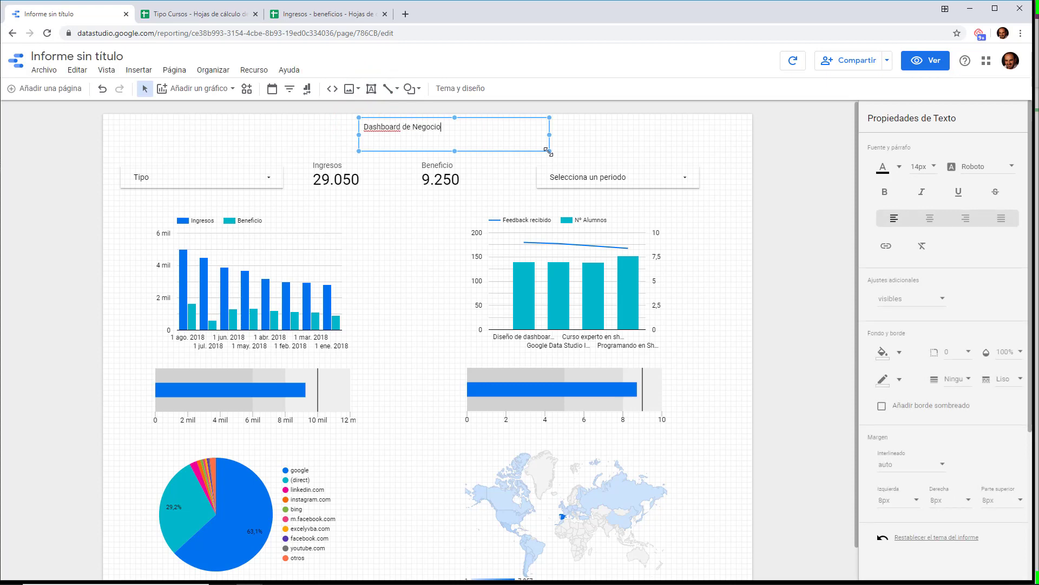
text(Dashboard de Negocio)
click(564, 160)
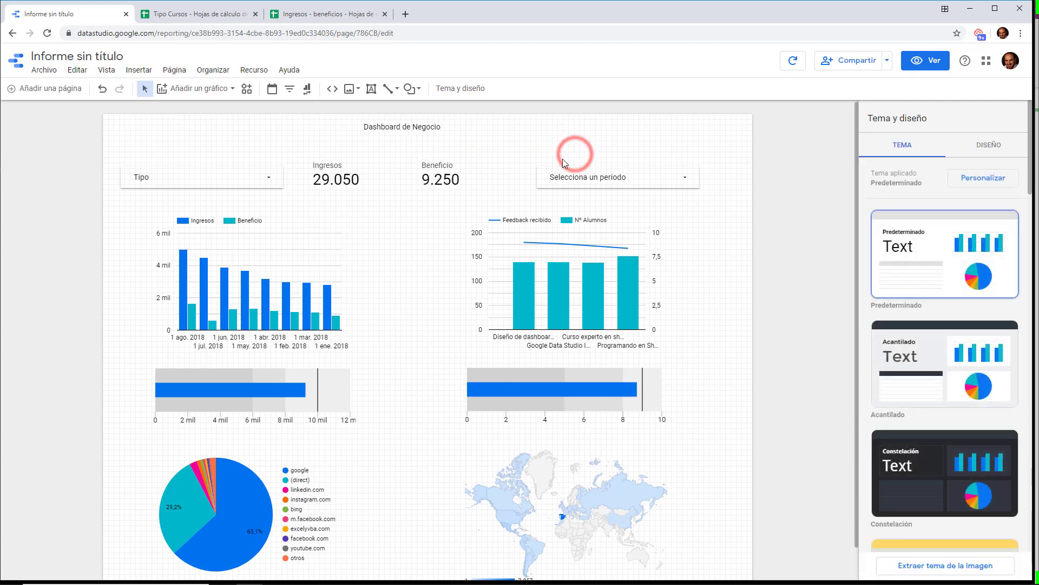
click(916, 63)
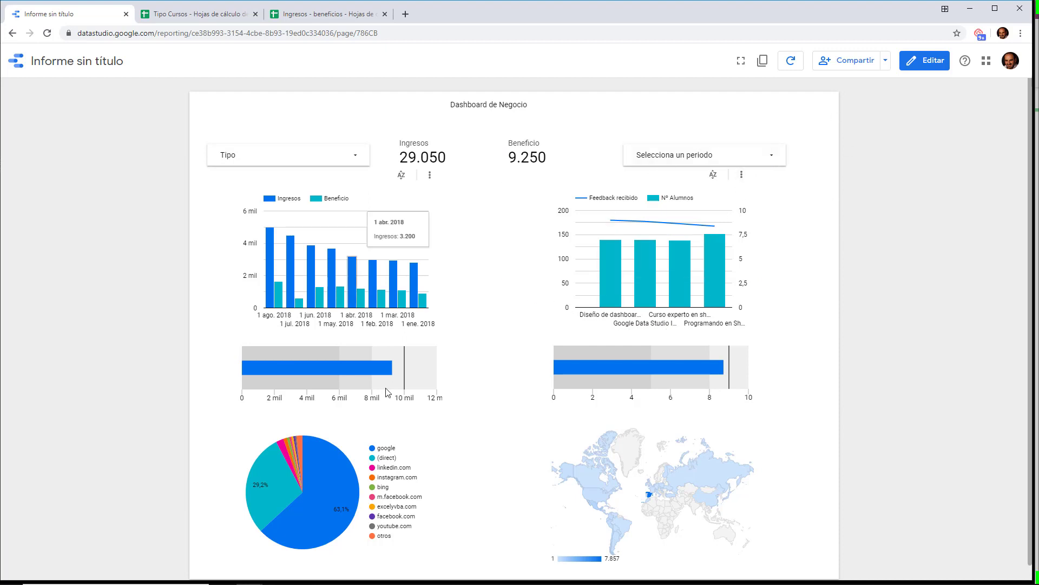
click(916, 68)
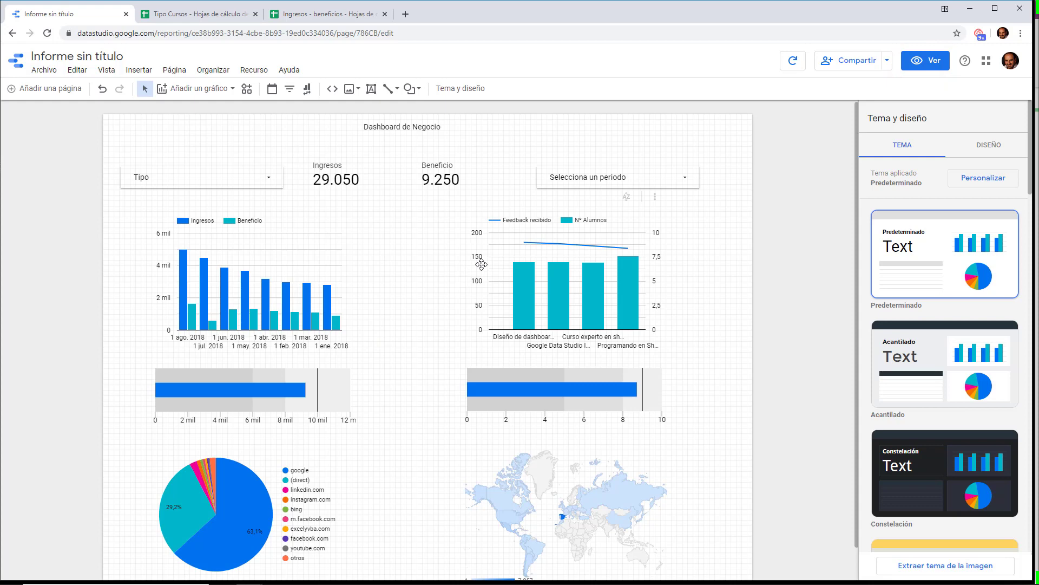
Step: Center the Dashboard de Negocio title and set its font to Chewy at 60px
click(394, 131)
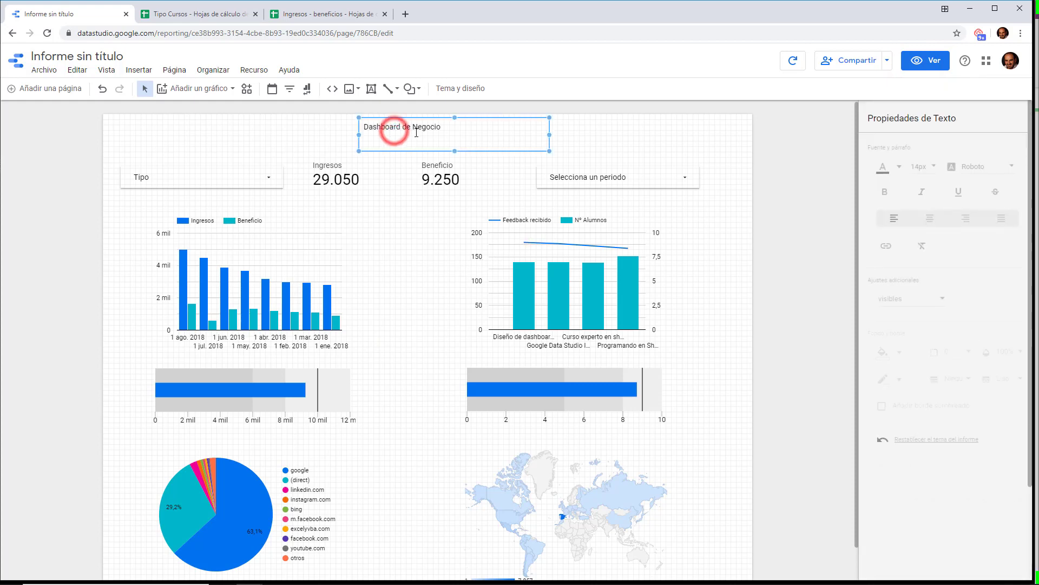
click(928, 220)
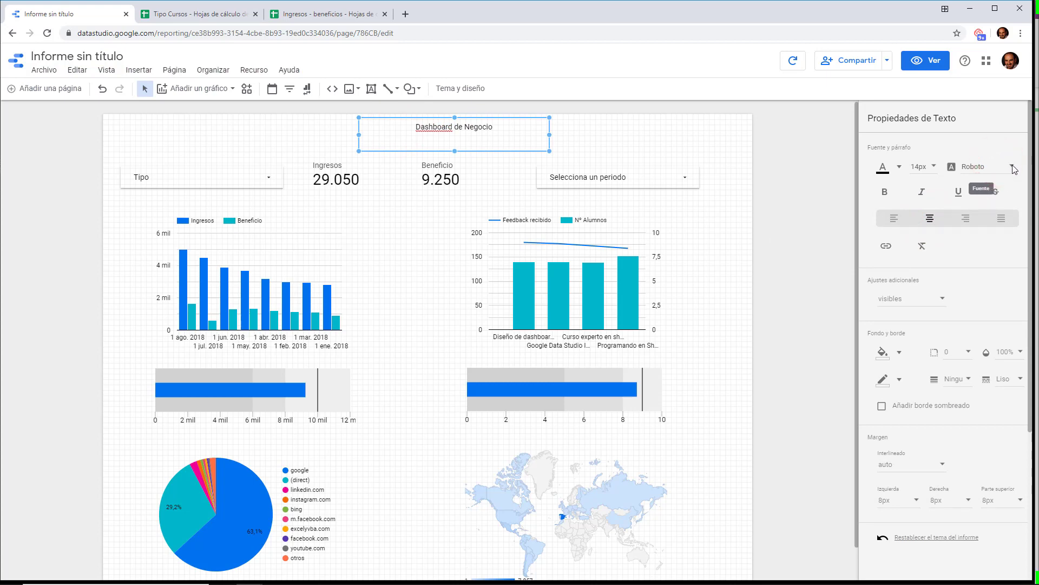
click(1012, 167)
scroll(999, 162, up, 10)
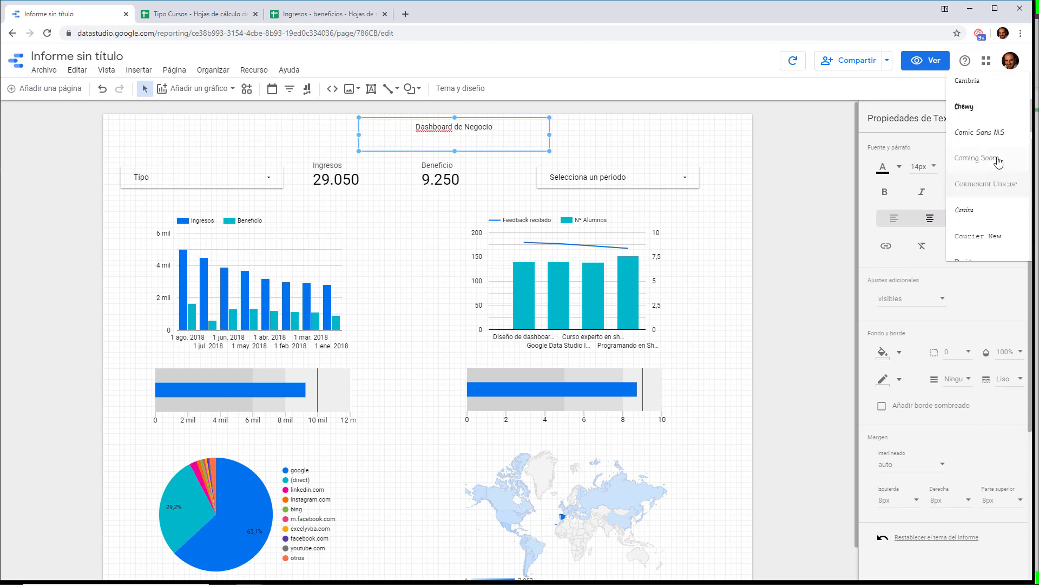
click(983, 107)
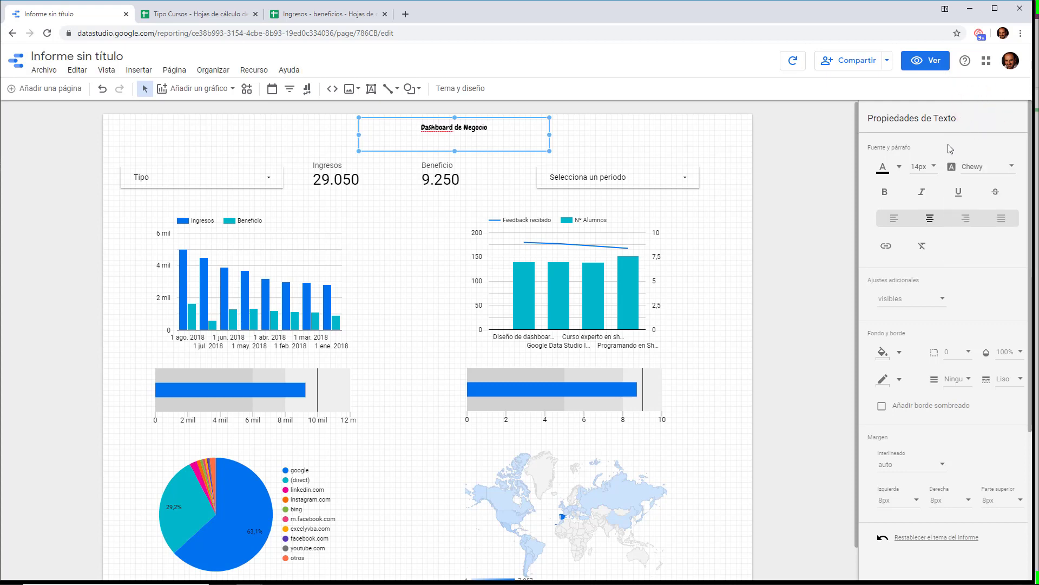
click(933, 169)
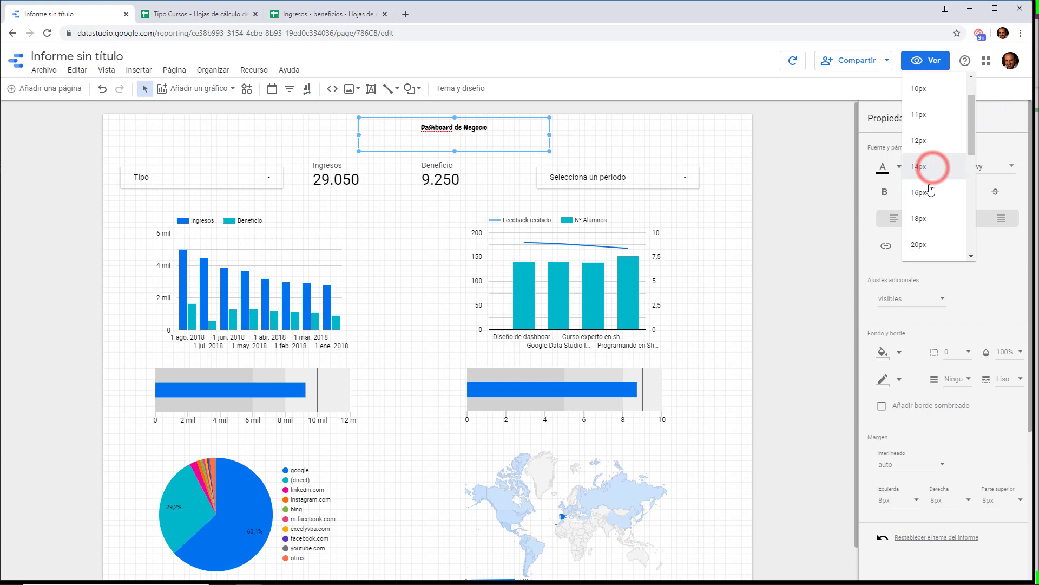
click(973, 233)
click(973, 249)
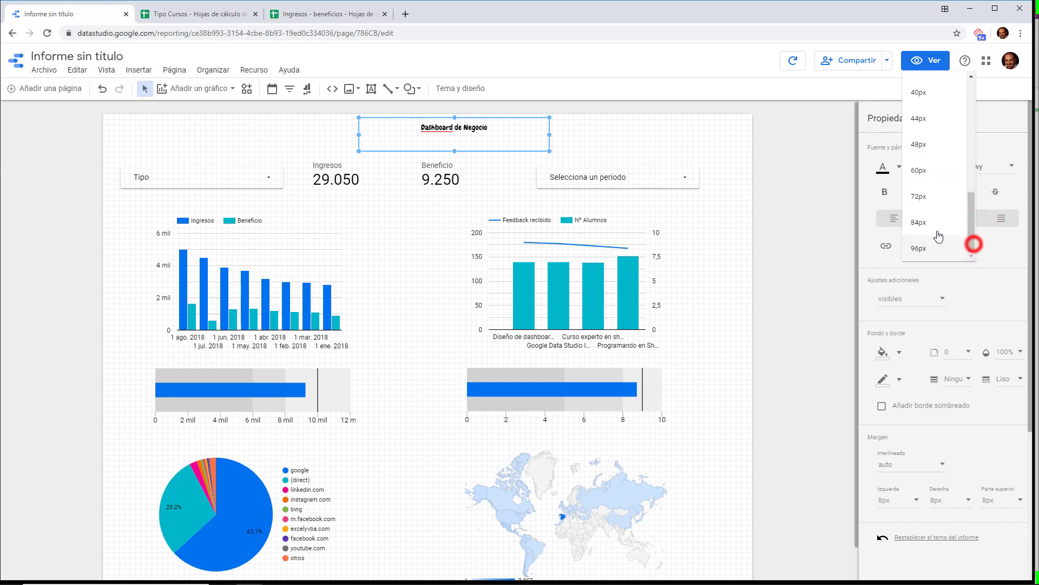
click(921, 172)
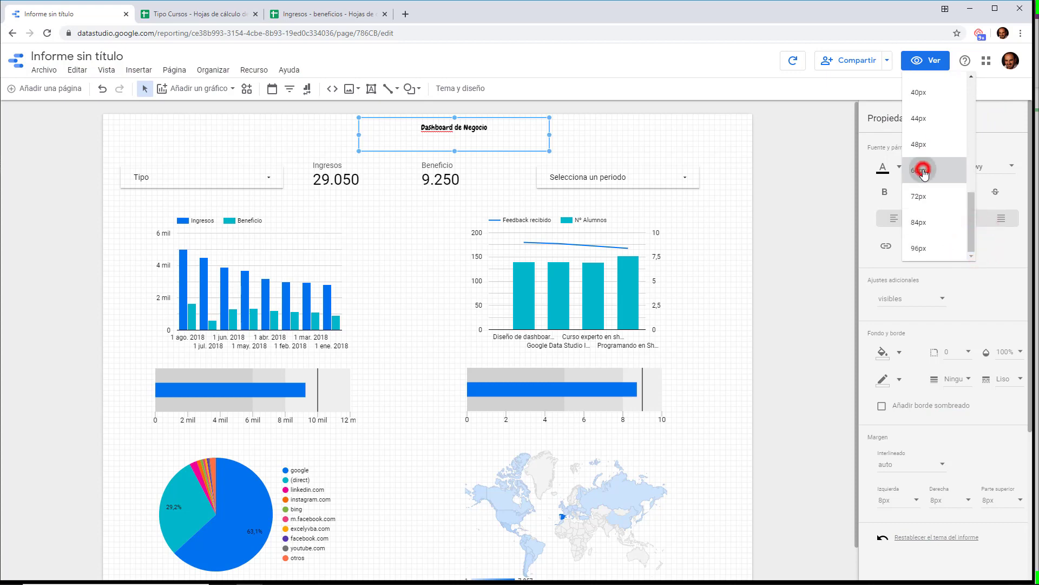
Step: Widen the title's text box, nudge it up to the page's upper edge, and check it in view mode
drag(549, 136, 582, 120)
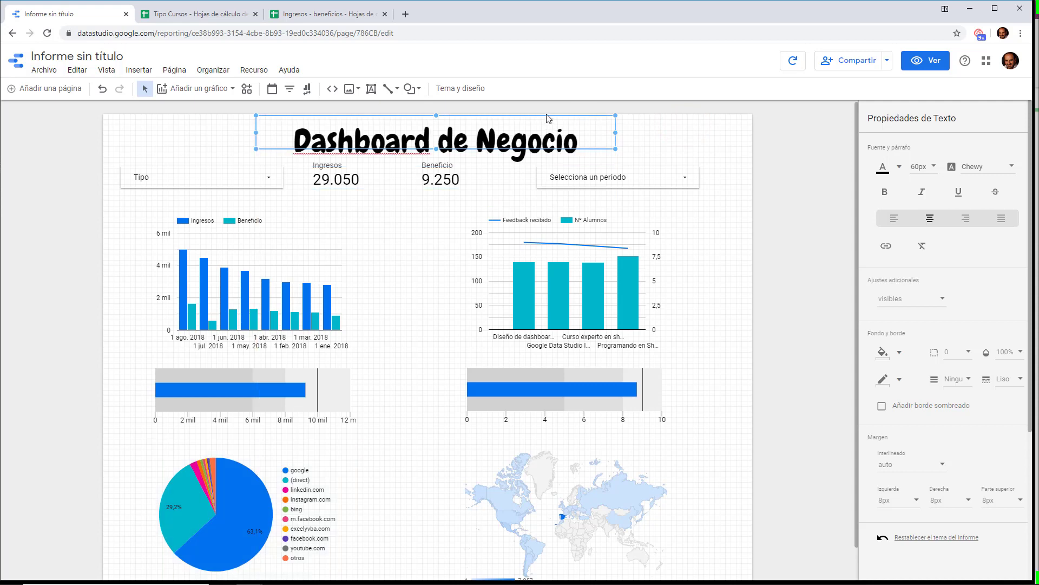
key(Up)
key(Up)
key(Up)
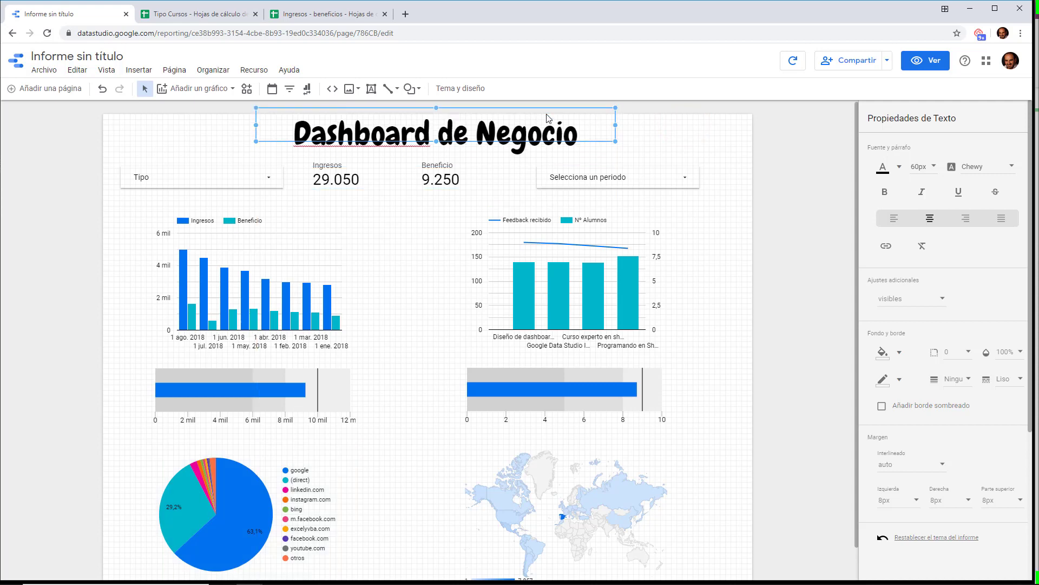
click(926, 63)
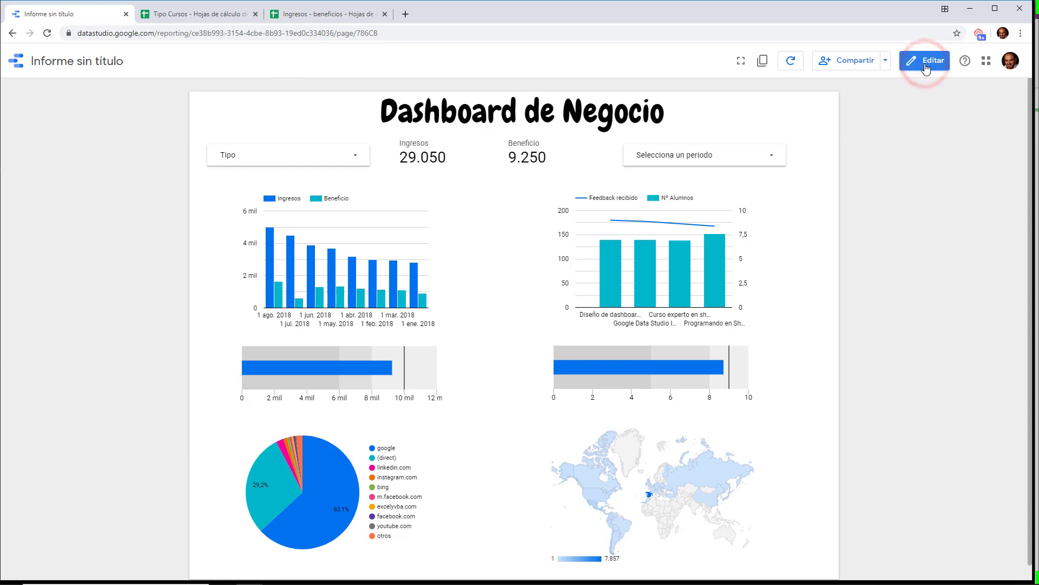
click(927, 64)
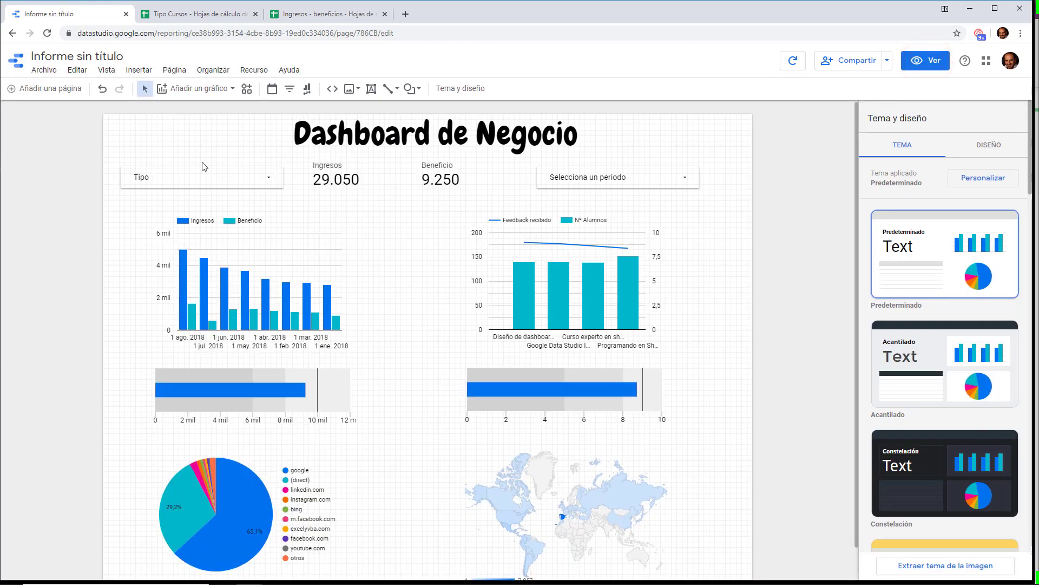
Step: Draw a full-width rectangle over the row with the Tipo filter, scorecards and date range control, and fill it with dark green
click(333, 182)
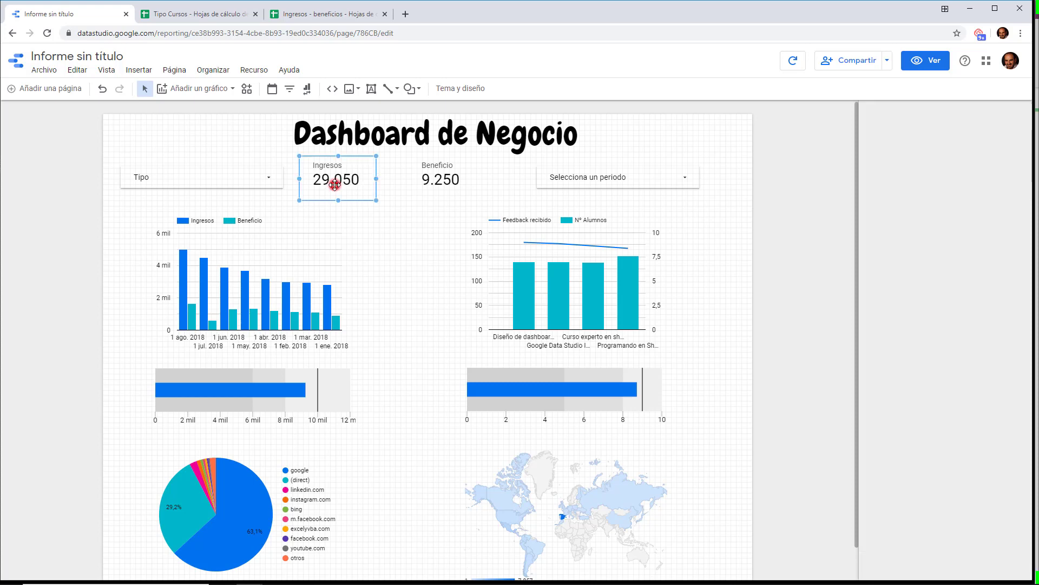
click(440, 180)
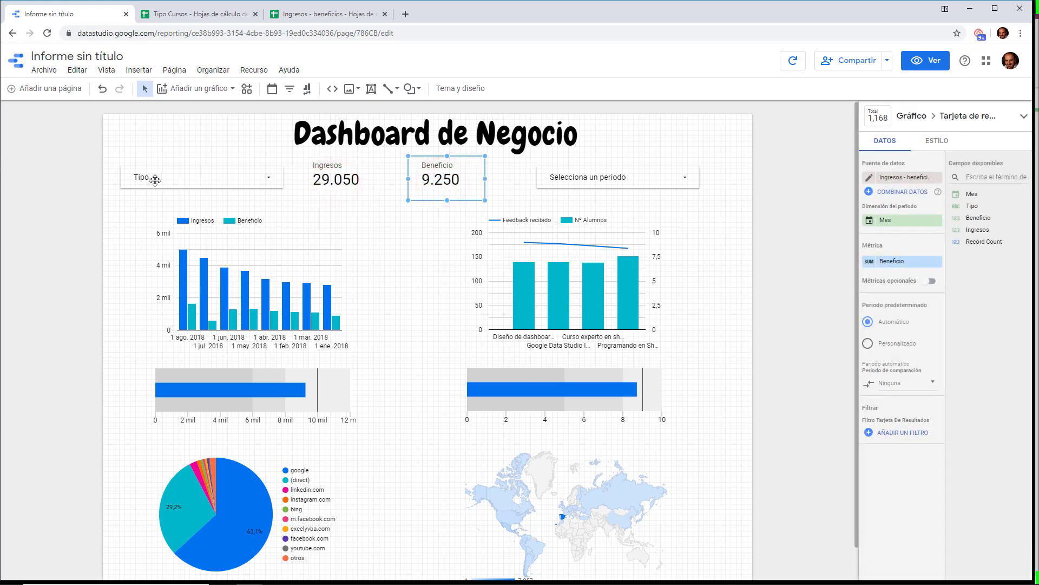
click(411, 88)
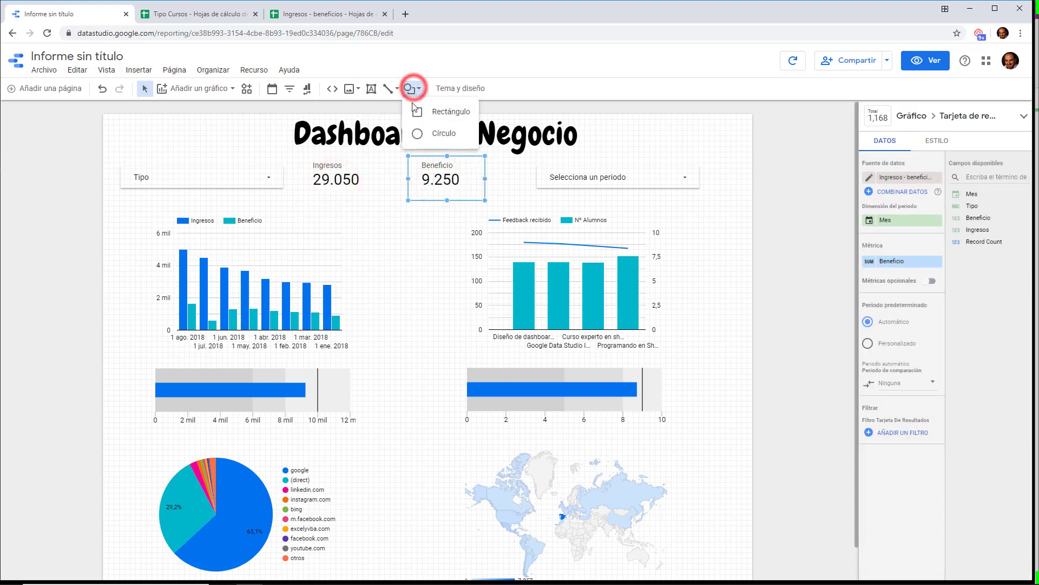
click(426, 114)
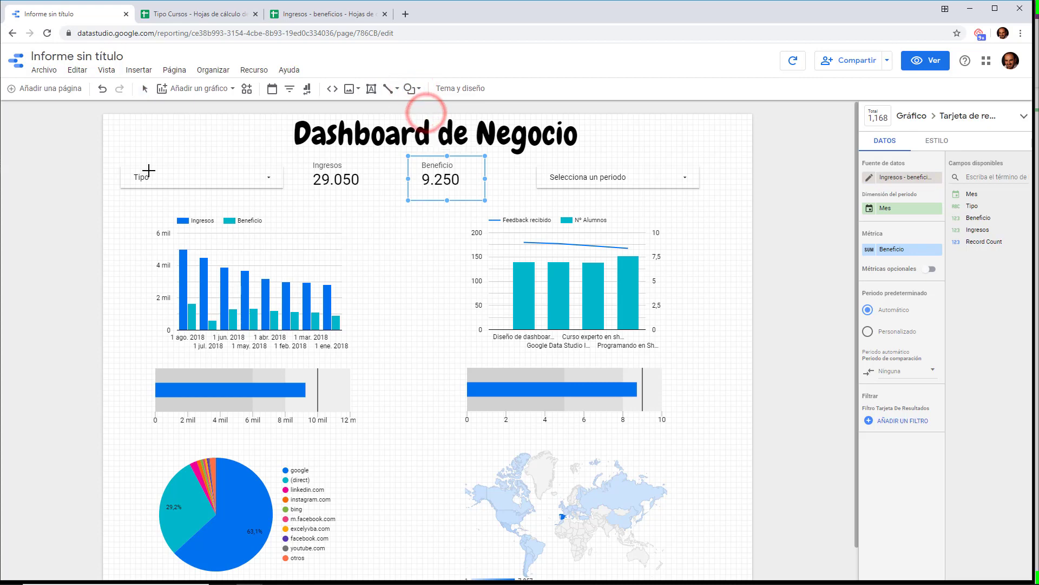
drag(98, 158, 773, 208)
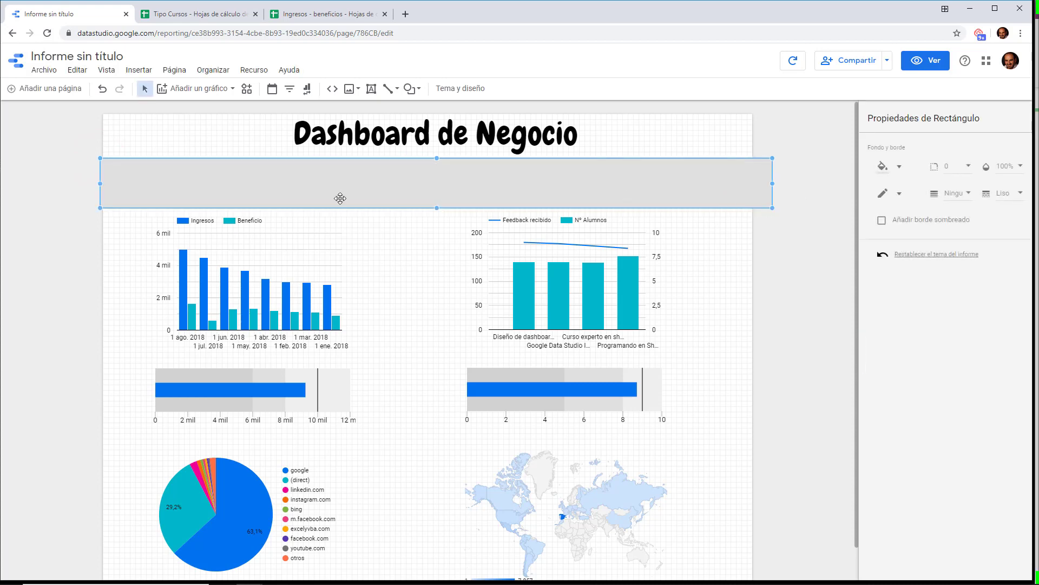
click(900, 167)
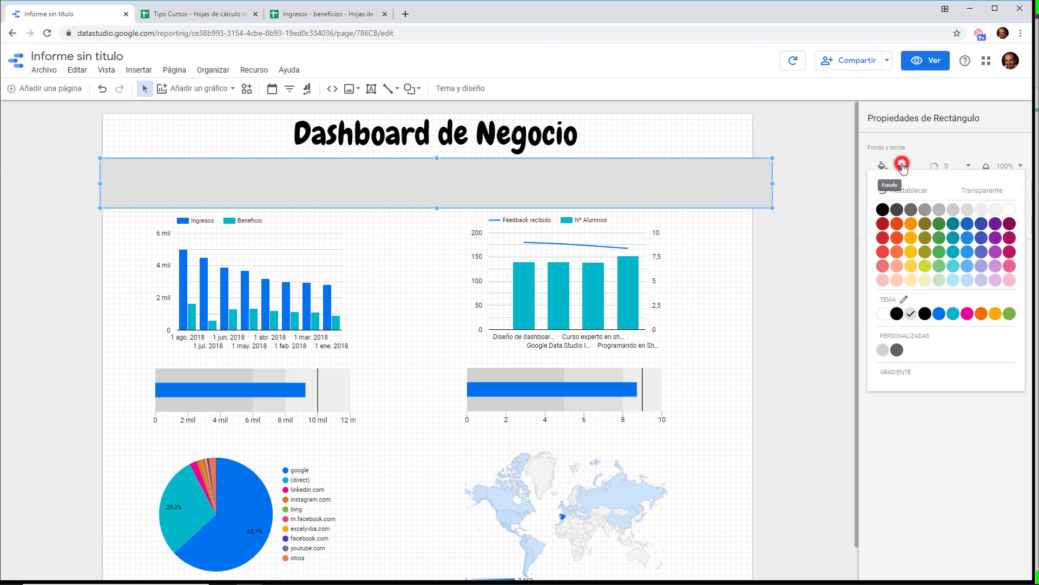
click(942, 227)
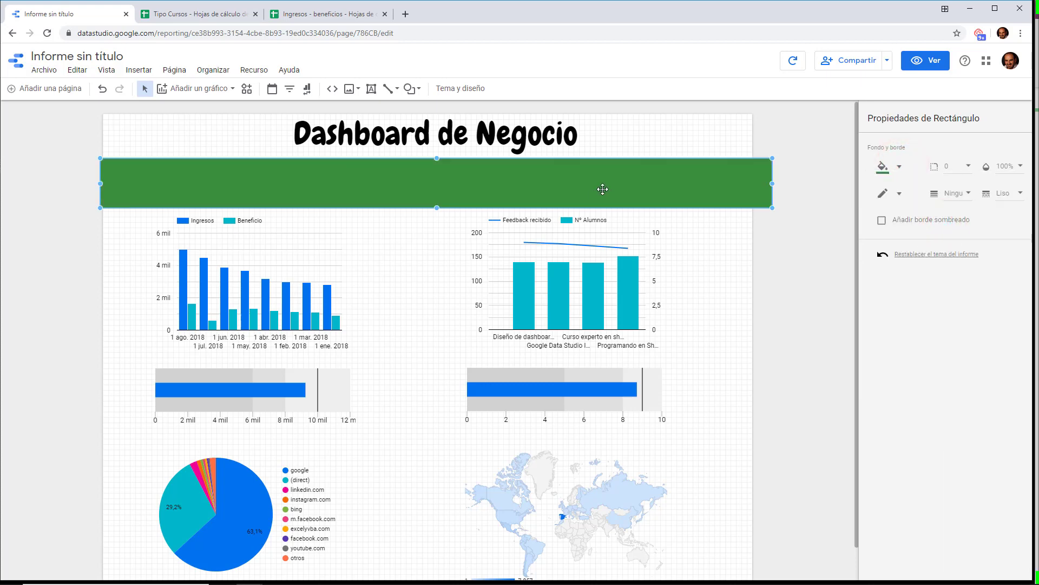
Step: Send the green rectangle to the back, behind the Tipo filter, scorecards and date range control
right_click(603, 188)
mouse_move(642, 350)
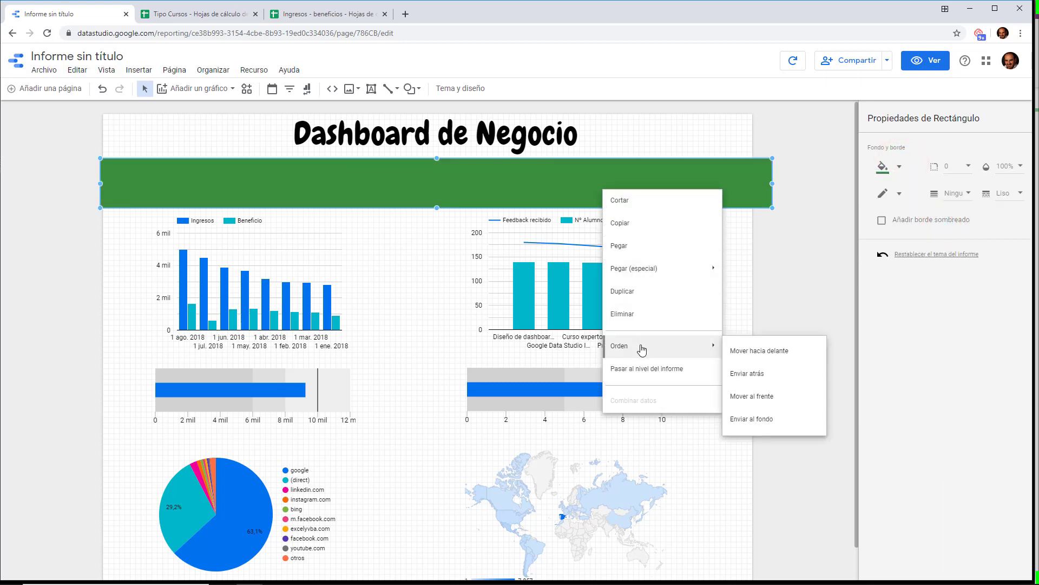
click(764, 375)
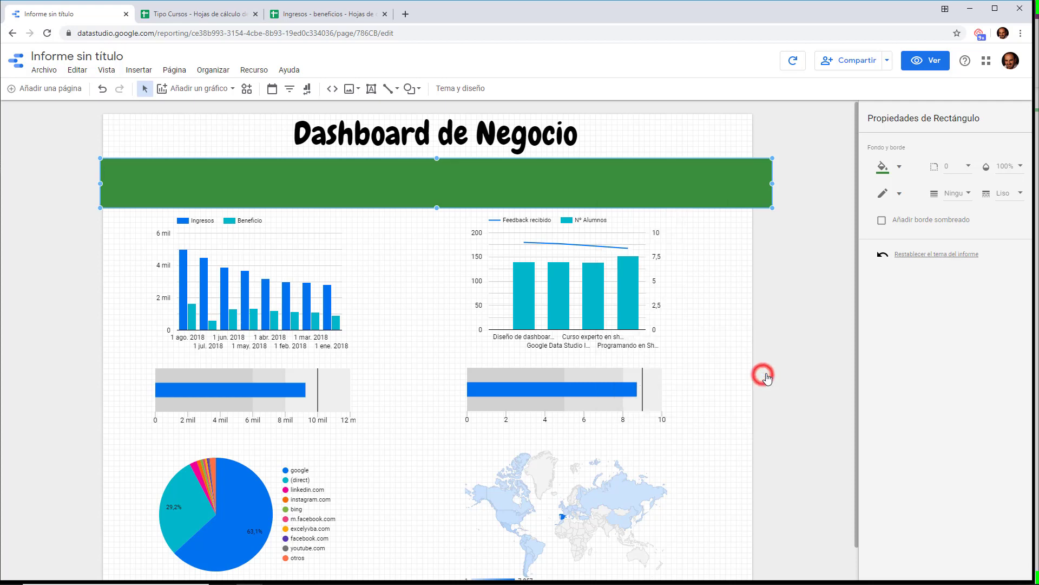
right_click(611, 187)
mouse_move(672, 341)
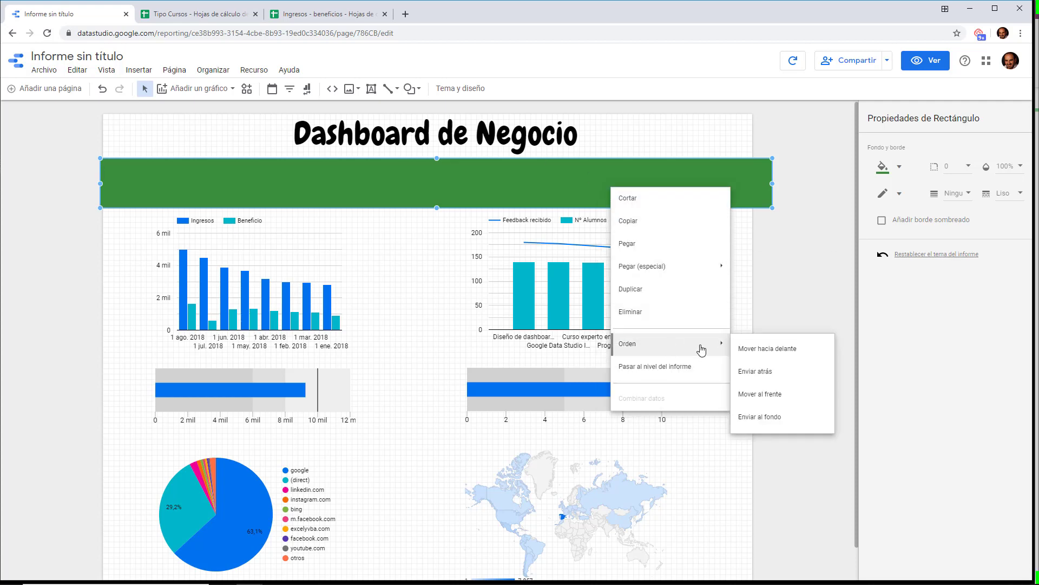
click(796, 411)
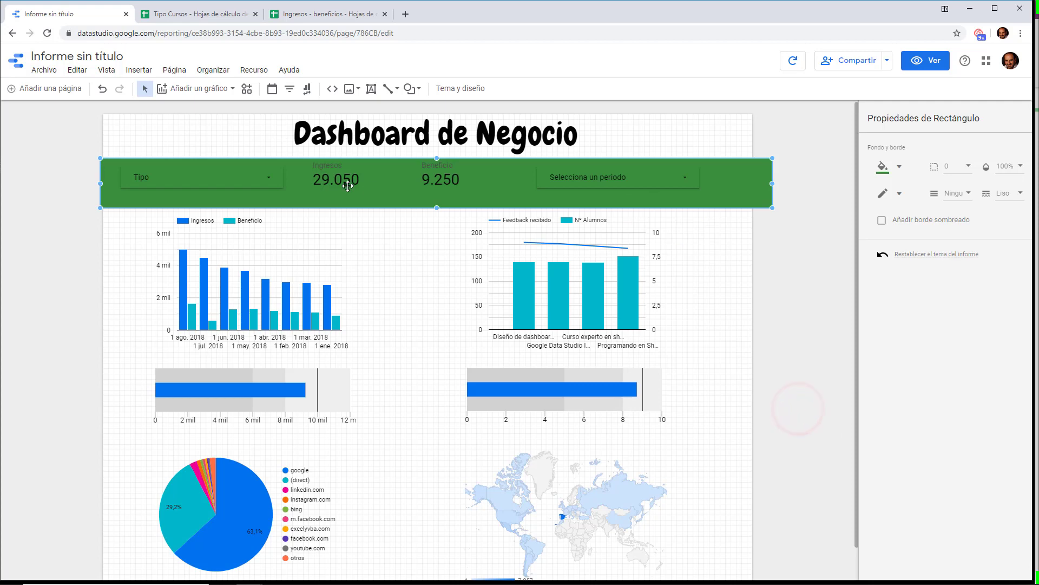
Step: Reposition the Beneficio and Ingresos scorecards and the date range control slightly lower and further right within the green band
drag(437, 185, 465, 186)
drag(324, 174, 342, 179)
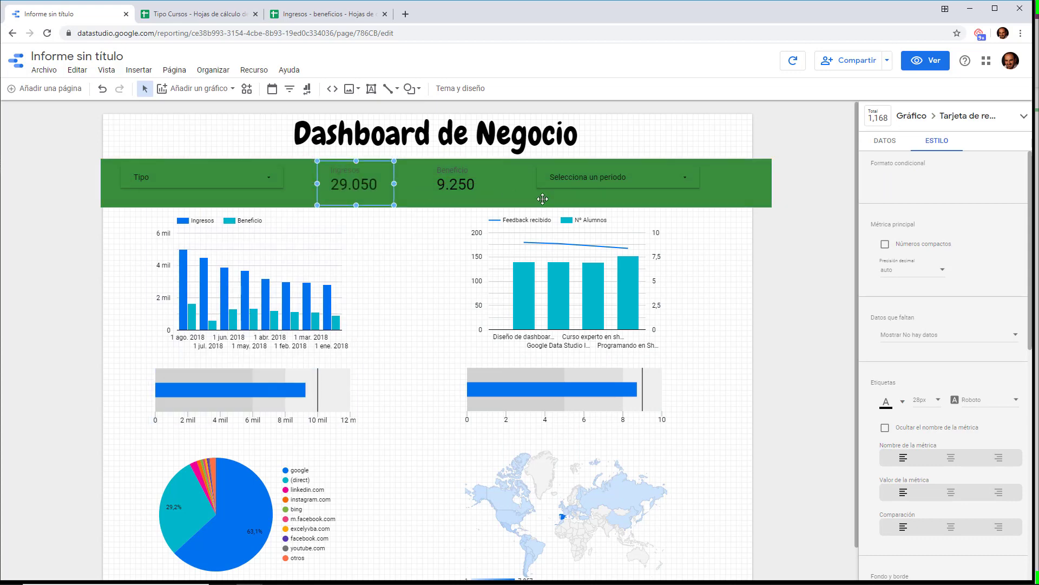
drag(662, 186, 662, 186)
Step: Nudge the Tipo filter down and right and the Ingresos scorecard right within the green band, and check the layout in view mode
click(244, 176)
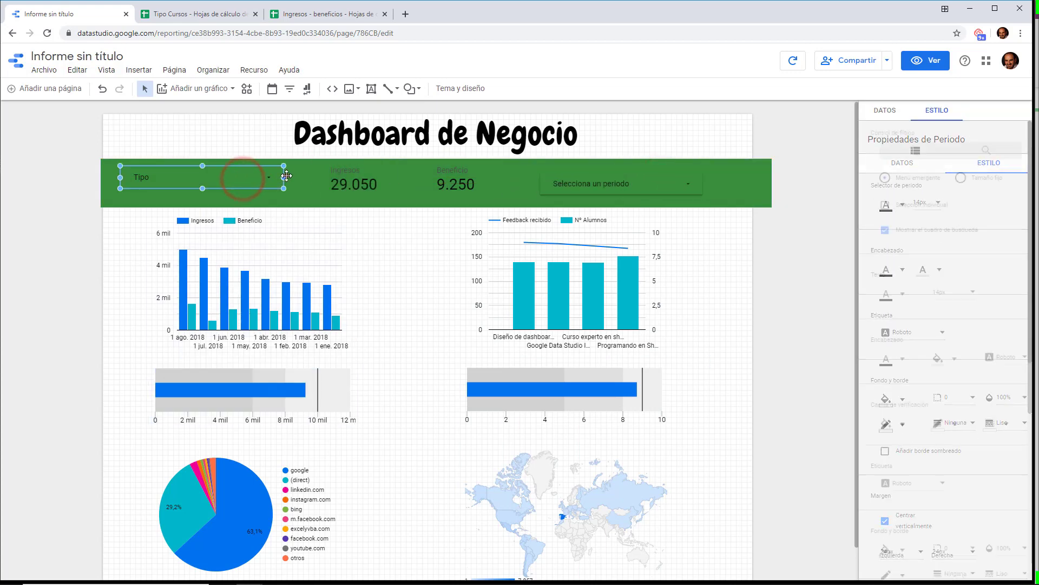
click(281, 175)
click(255, 177)
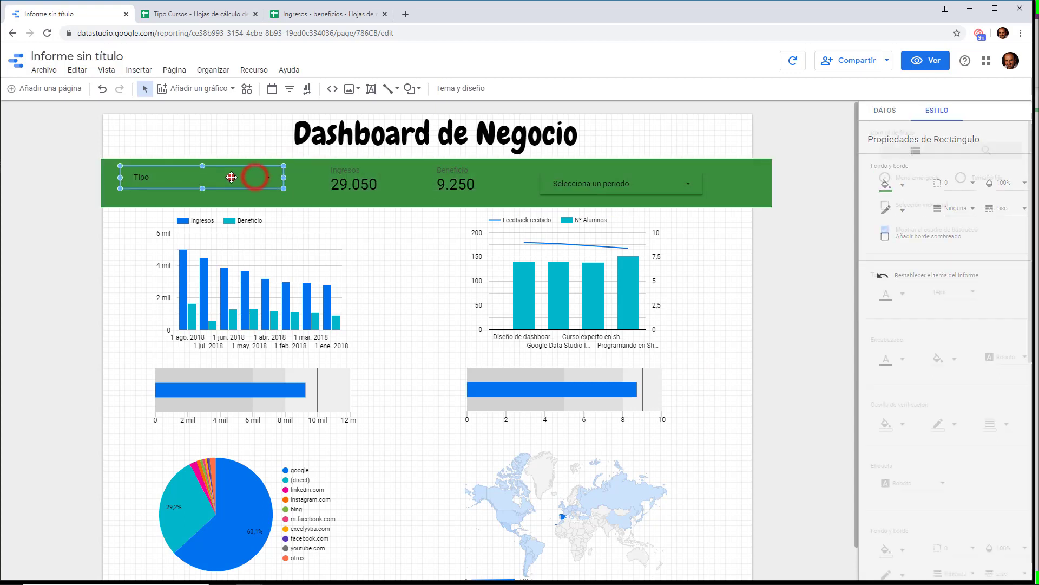
drag(231, 177, 240, 183)
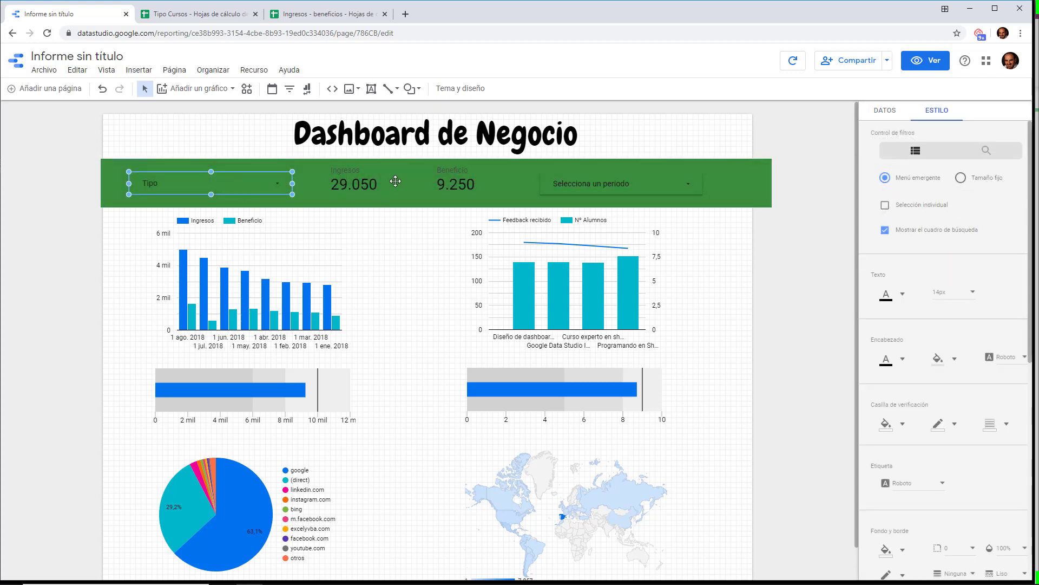
click(397, 277)
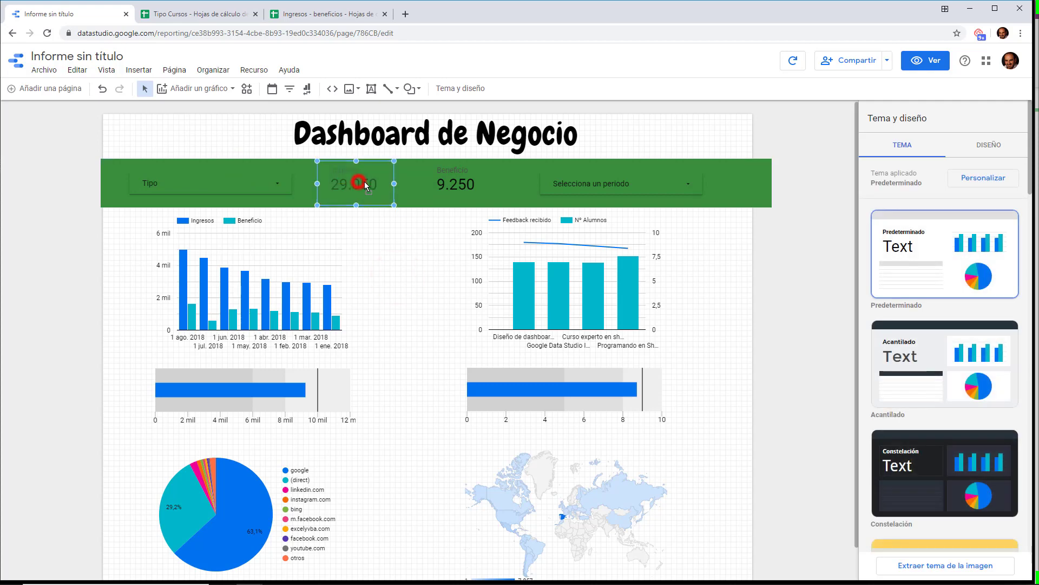
drag(357, 184, 370, 183)
click(394, 235)
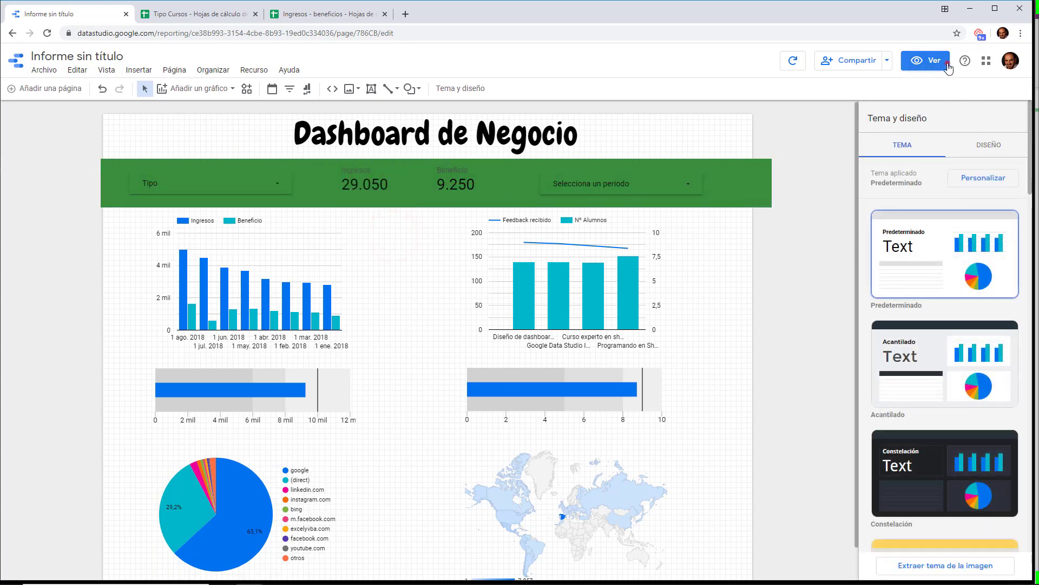
click(926, 61)
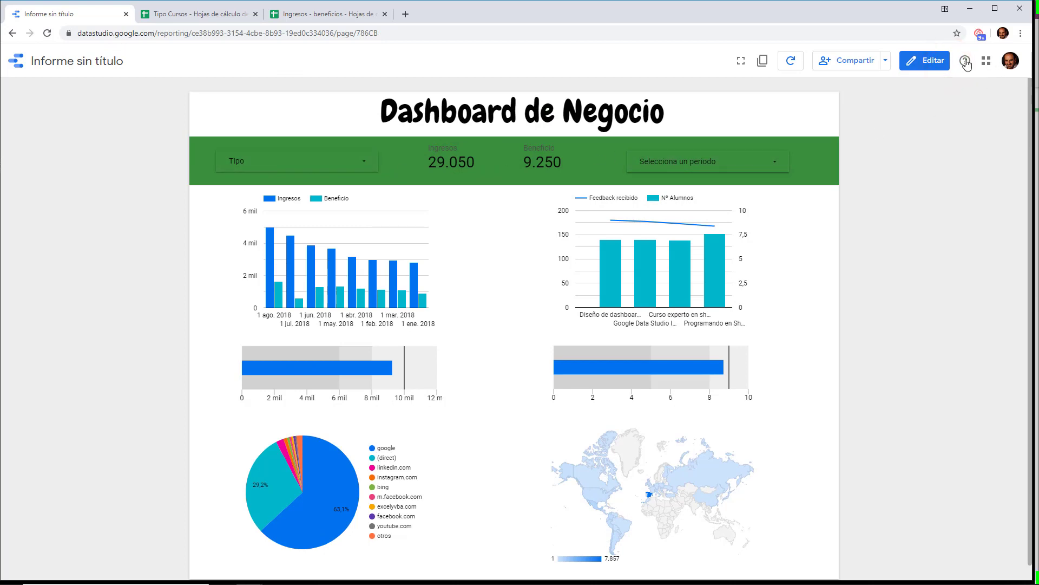
click(925, 61)
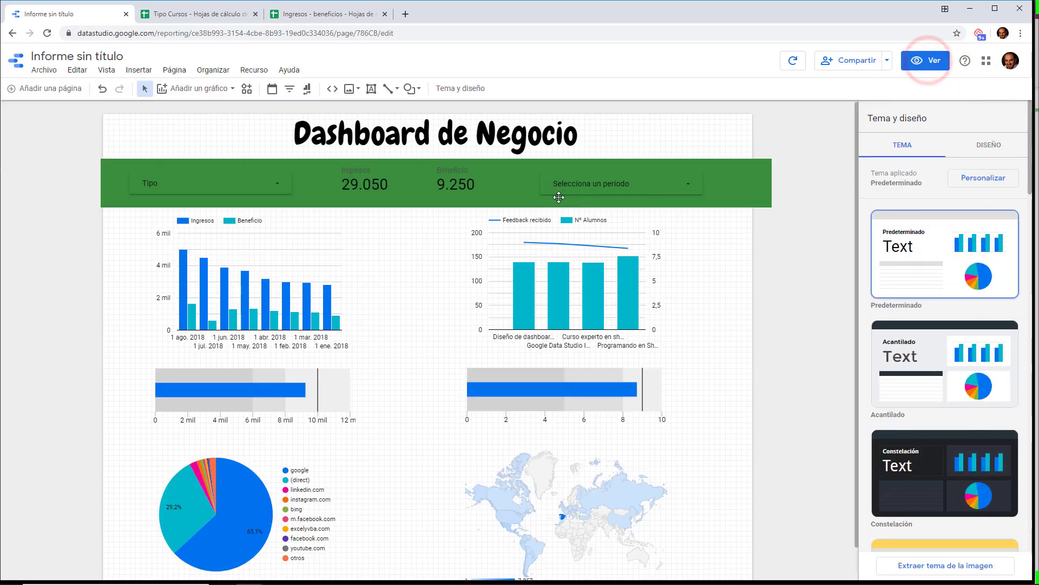
Step: Center the metric name, metric value and comparison of the Ingresos scorecard
click(333, 180)
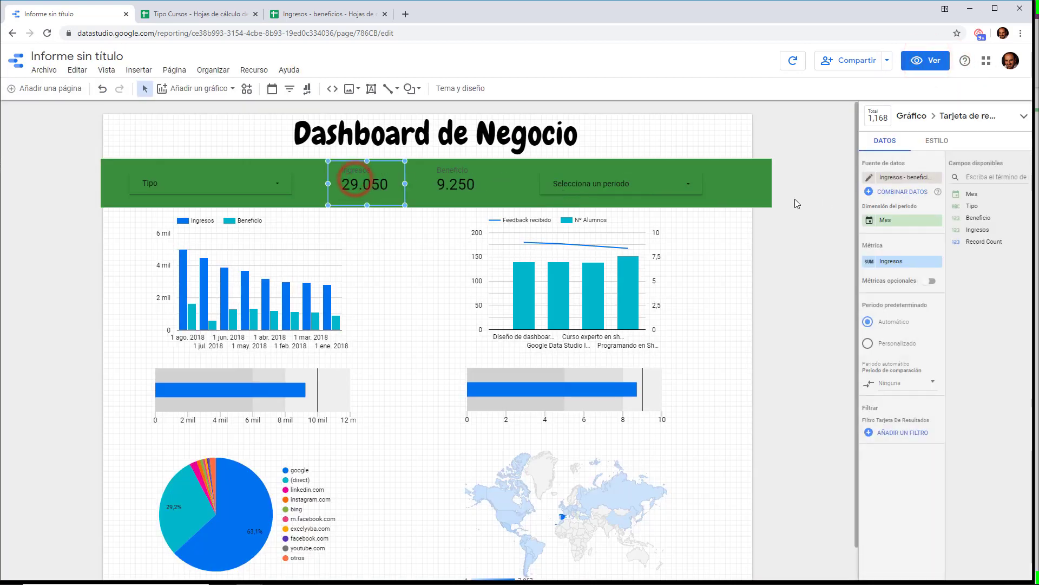
click(930, 141)
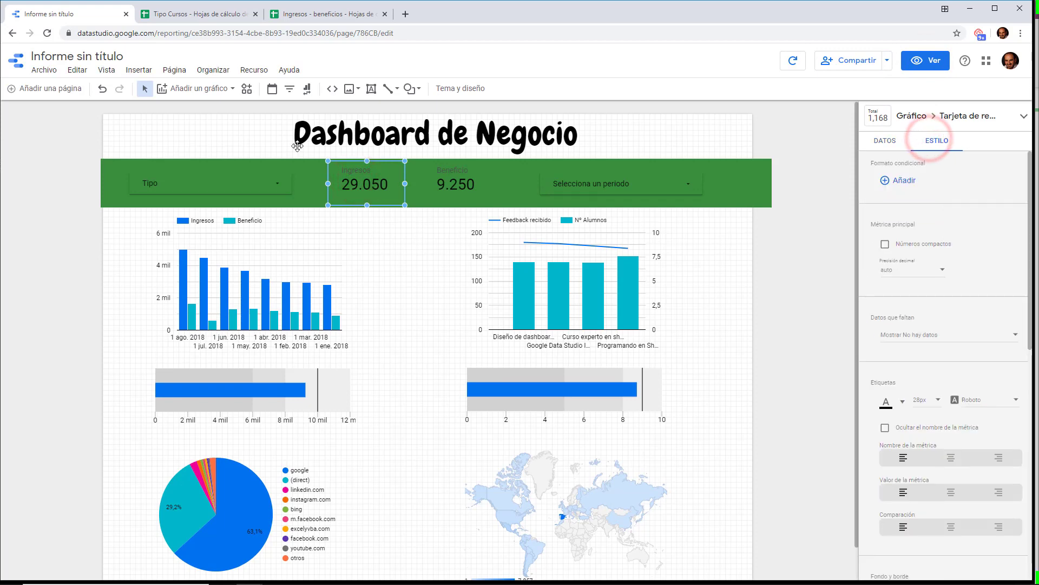
click(955, 459)
click(952, 492)
click(951, 525)
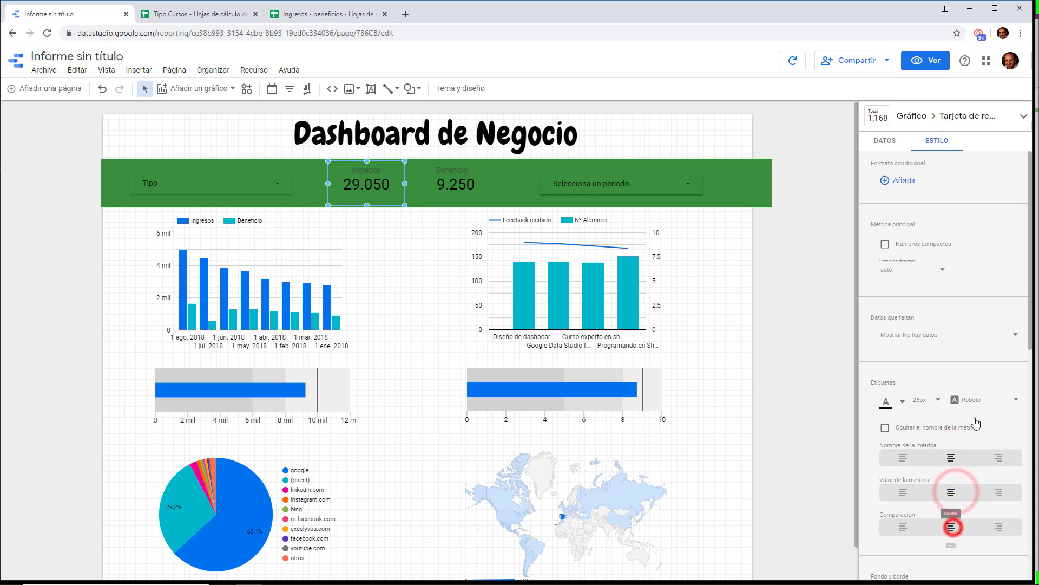
Step: Style the Ingresos scorecard's labels with the Chewy font, white colour and 36px size
click(981, 400)
scroll(988, 359, down, 3)
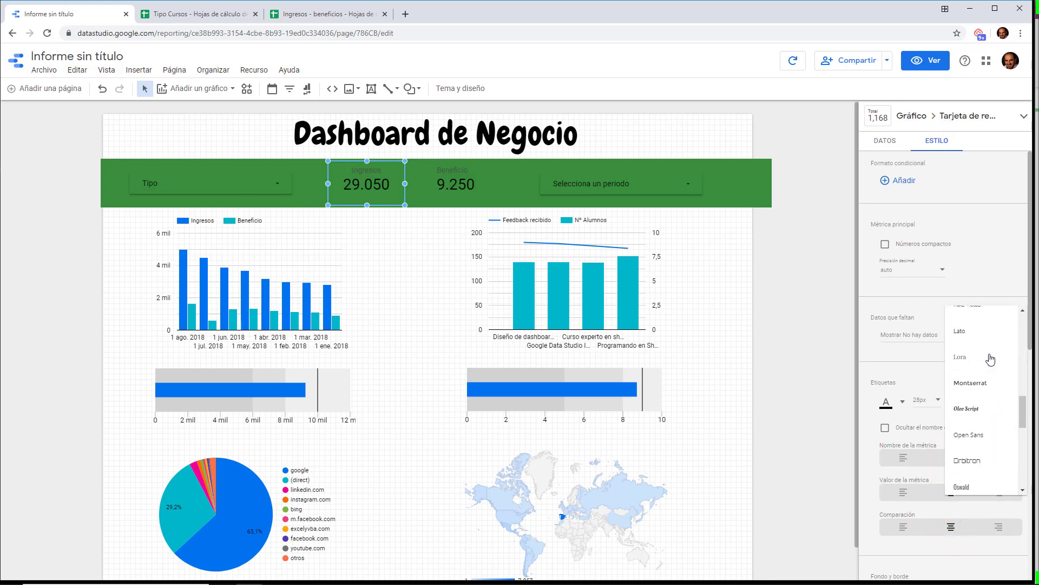
scroll(969, 423, up, 2)
click(966, 426)
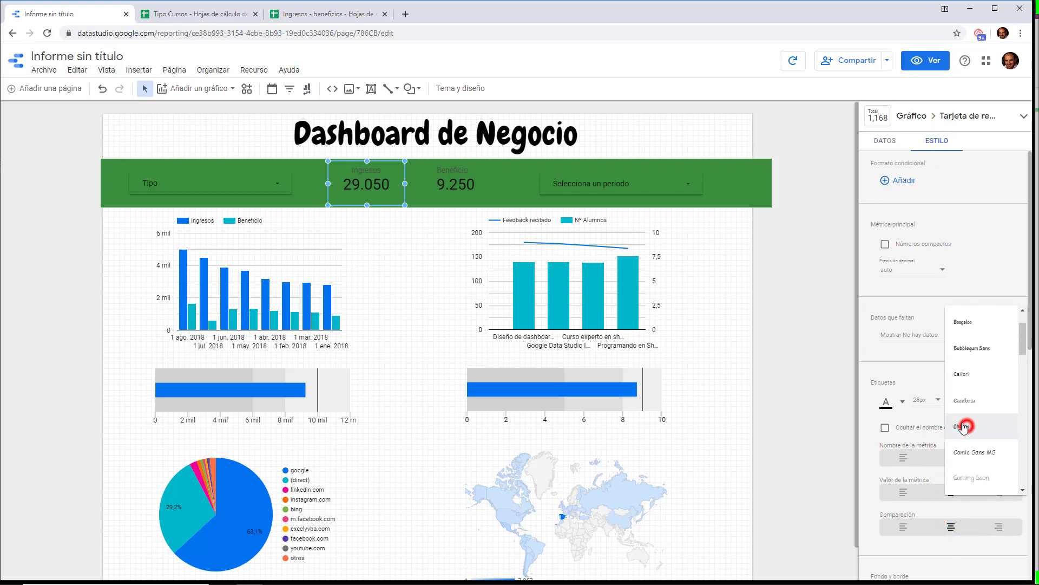
click(902, 401)
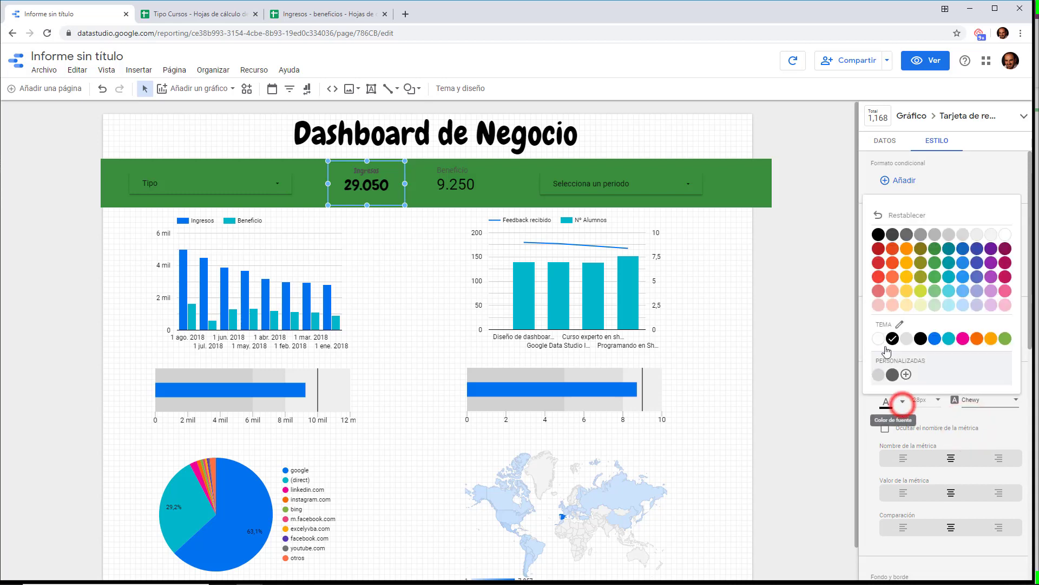
click(876, 341)
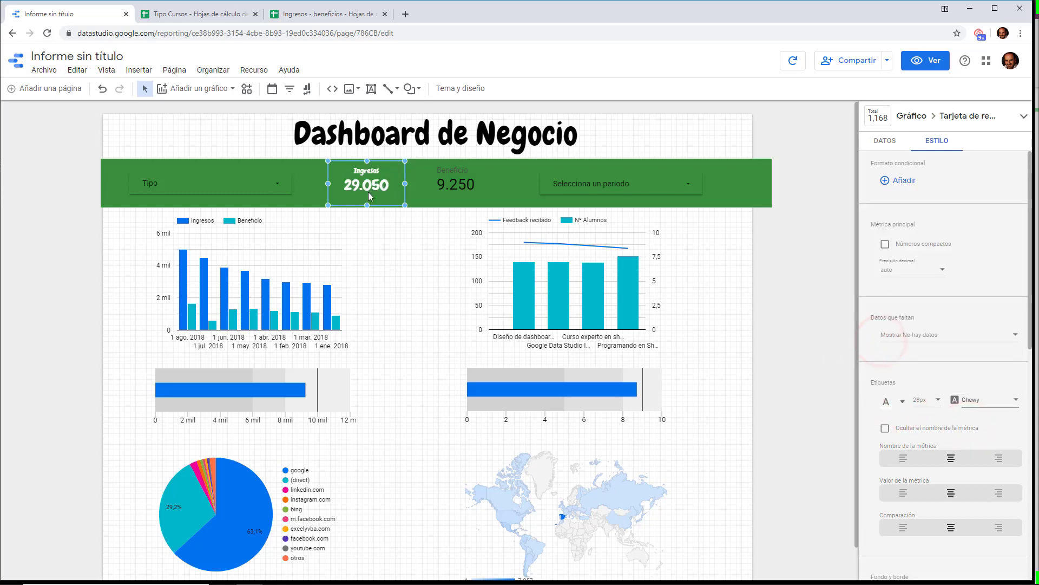
click(935, 399)
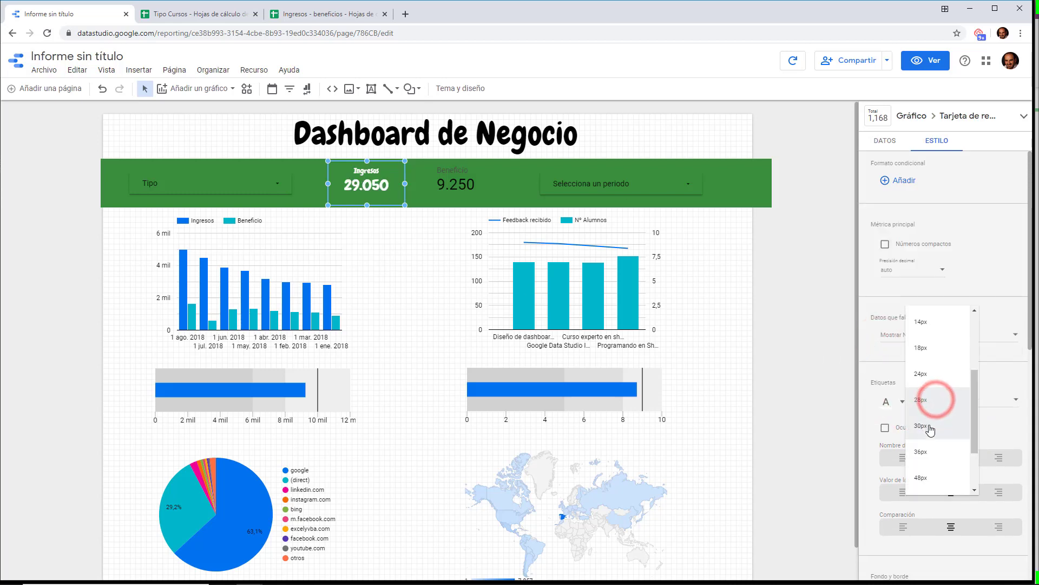
click(924, 452)
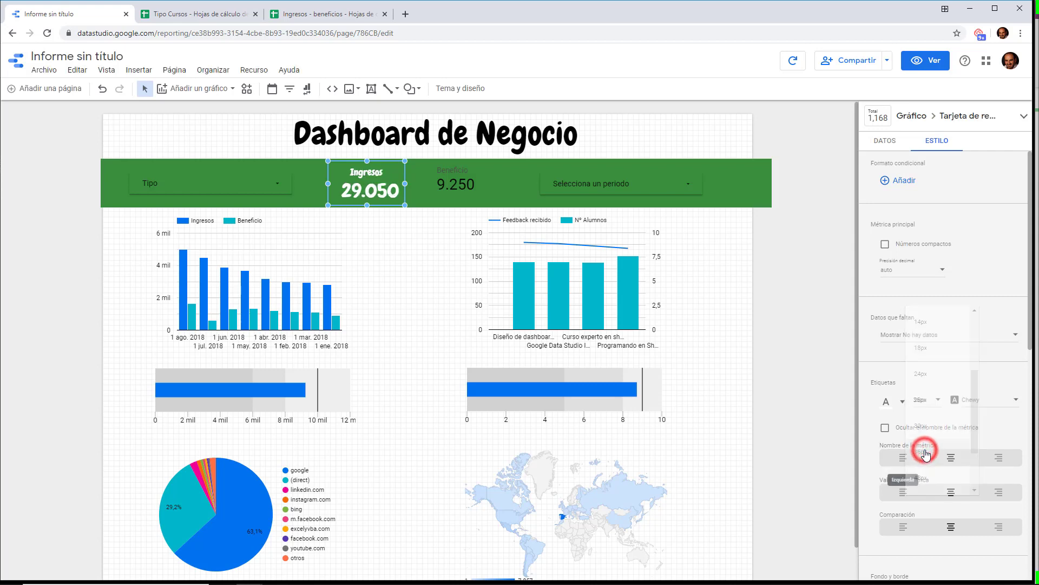
click(403, 246)
Step: Copy the Ingresos scorecard and paste only its style onto the Beneficio scorecard
click(382, 189)
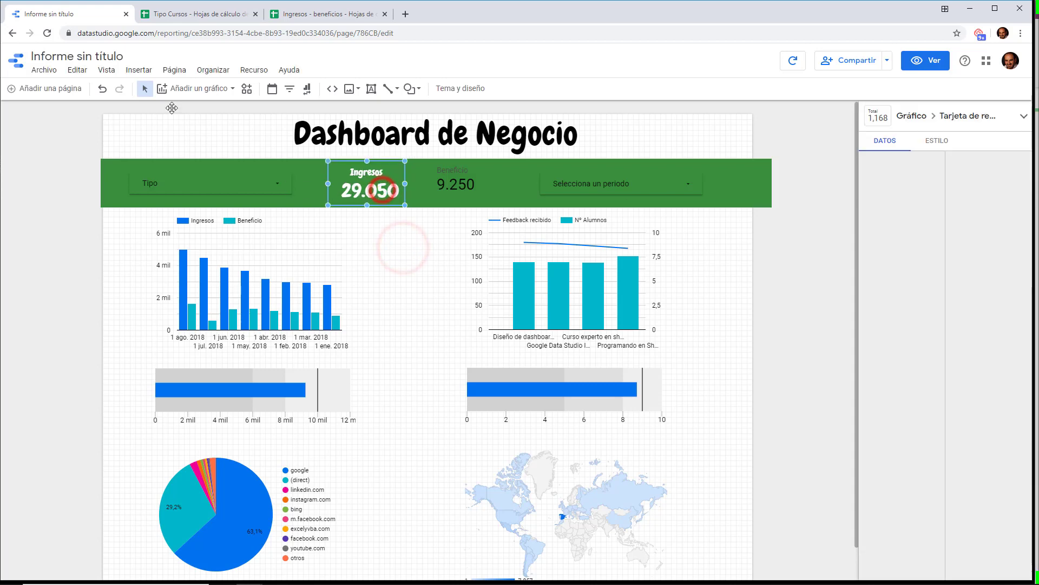
click(77, 70)
click(85, 142)
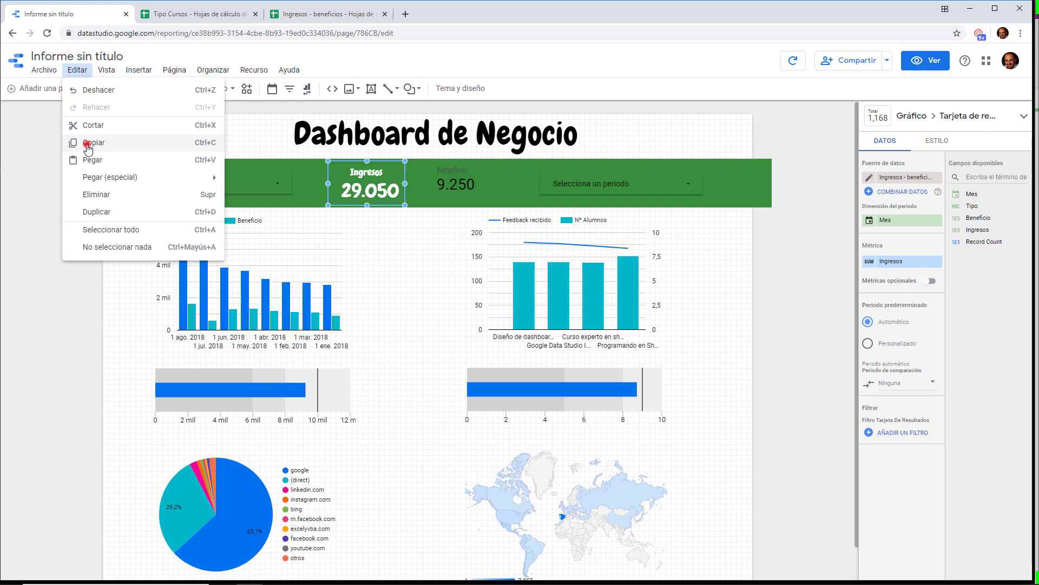
click(462, 184)
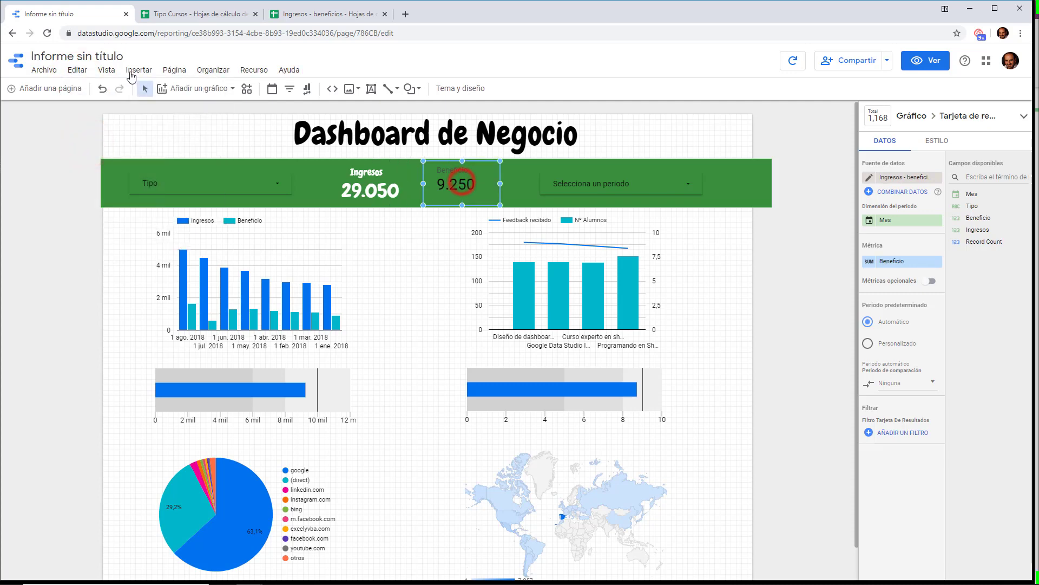
click(81, 71)
mouse_move(179, 177)
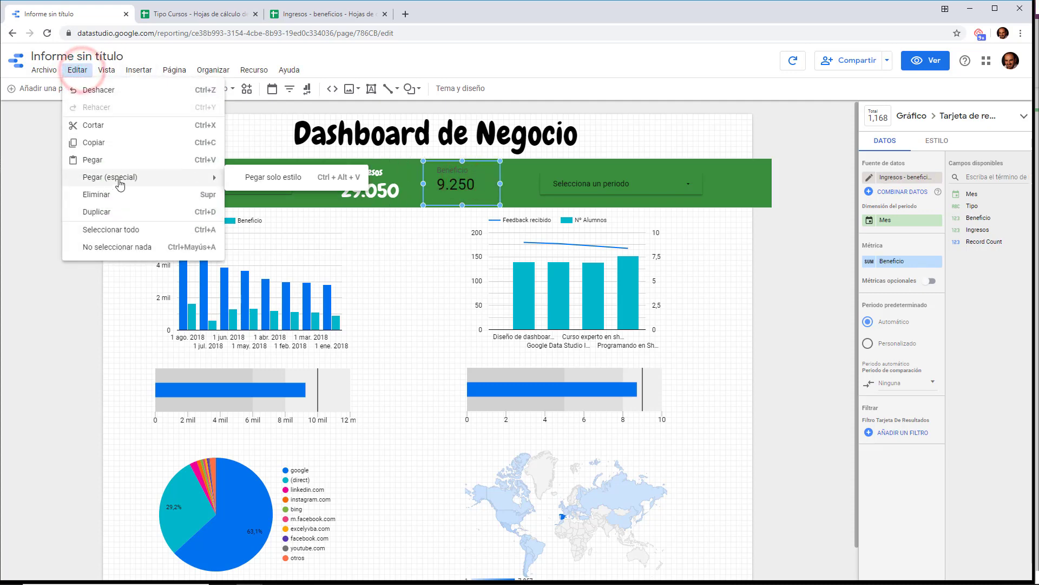
click(260, 182)
Step: Copy the Ingresos scorecard again and paste only its style onto the Tipo filter
click(262, 184)
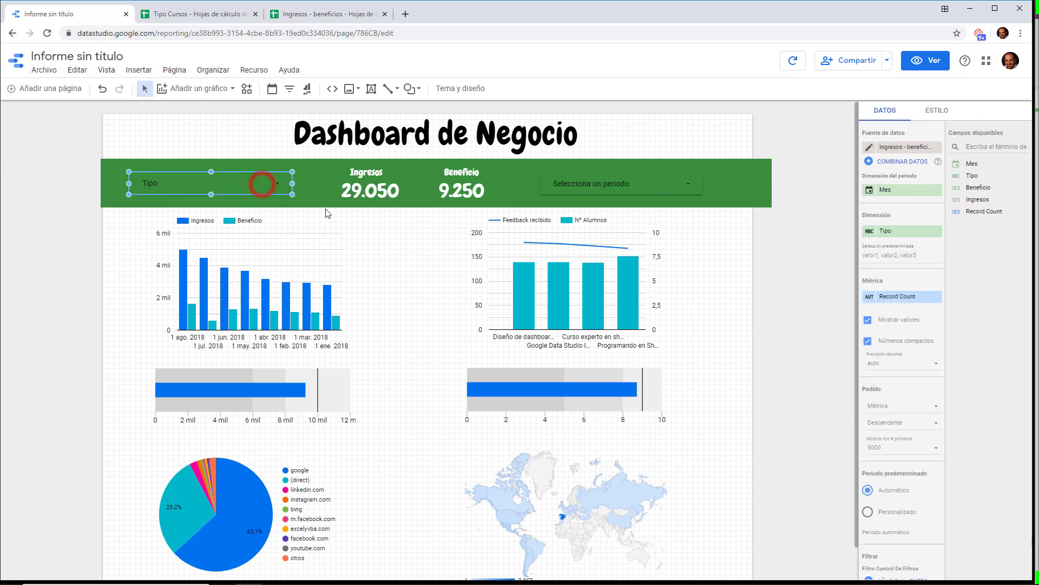
click(378, 196)
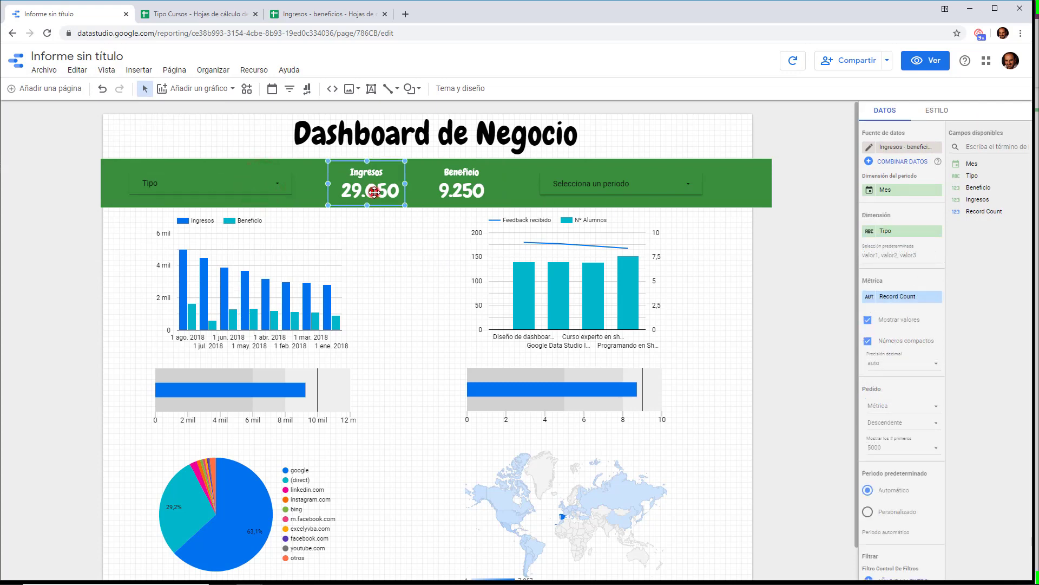
click(72, 72)
click(92, 138)
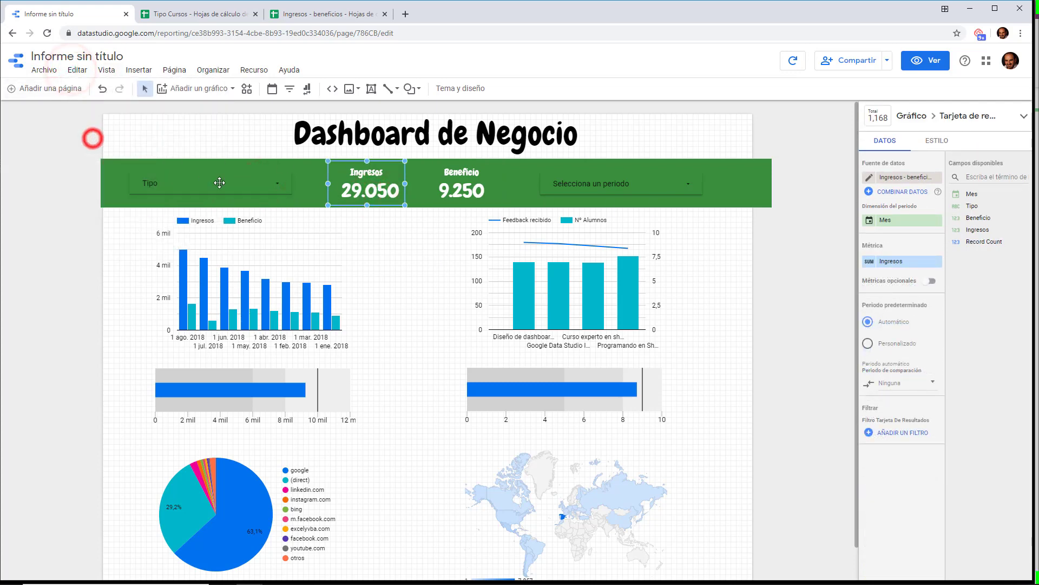
click(225, 184)
click(77, 70)
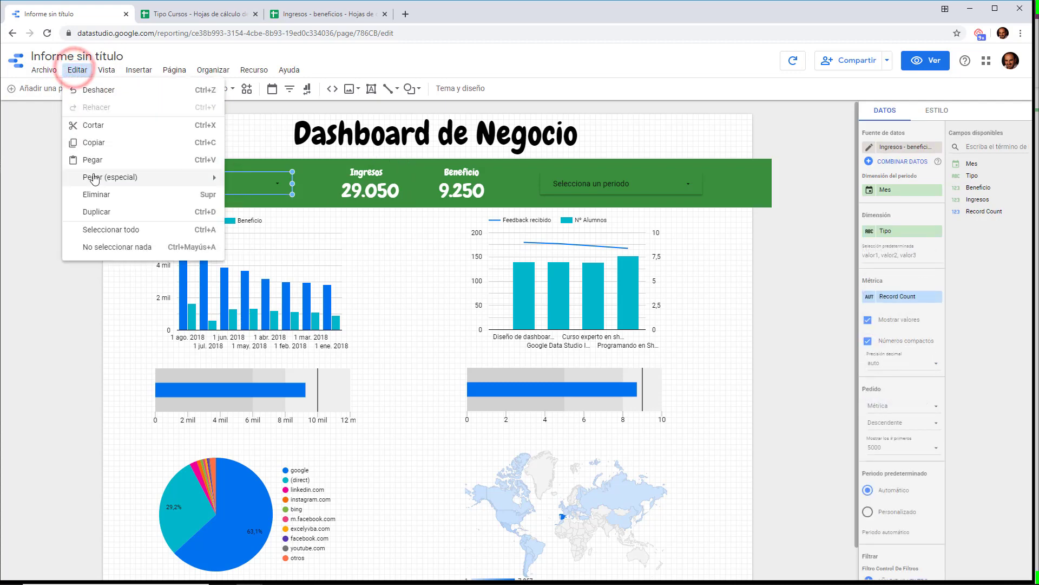
mouse_move(206, 177)
click(282, 178)
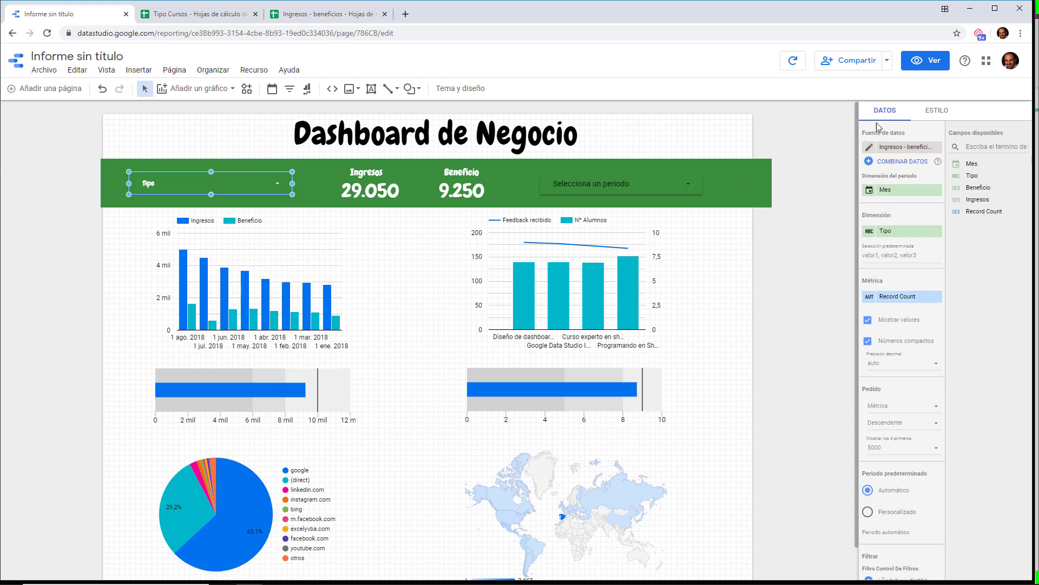
Step: Set the Tipo filter's text size to 30px
click(950, 110)
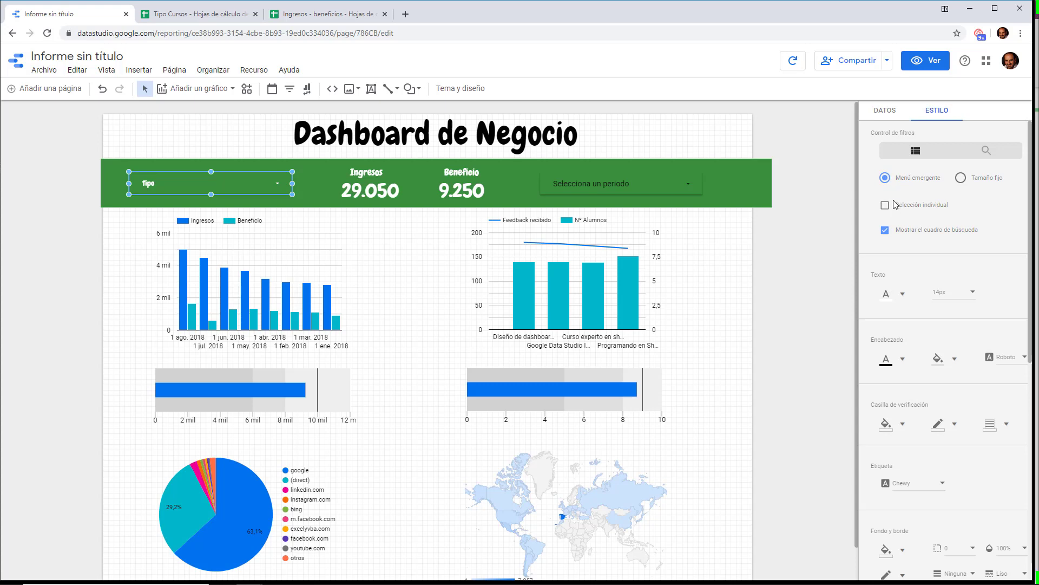
click(973, 297)
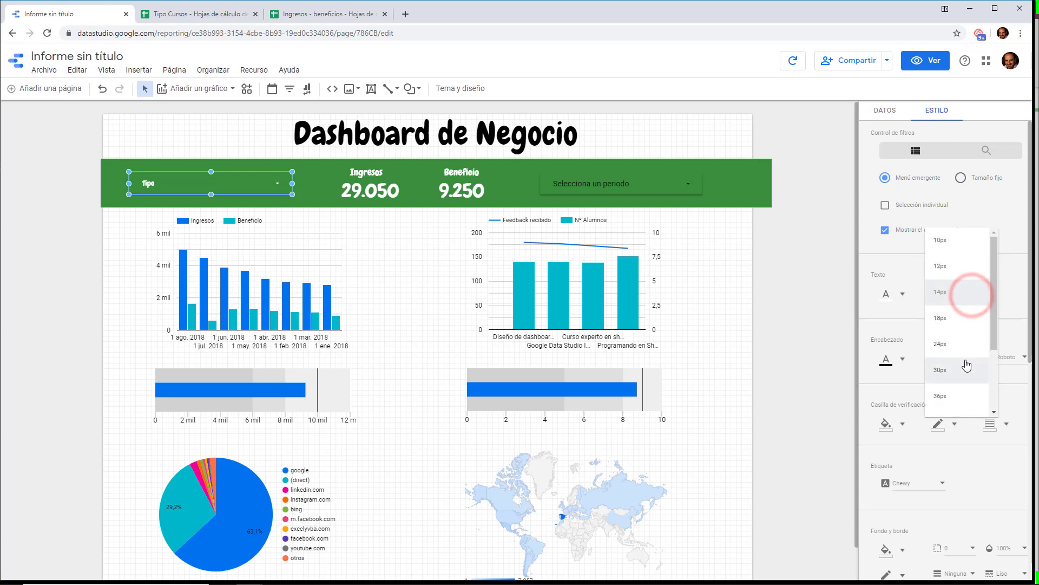
click(964, 366)
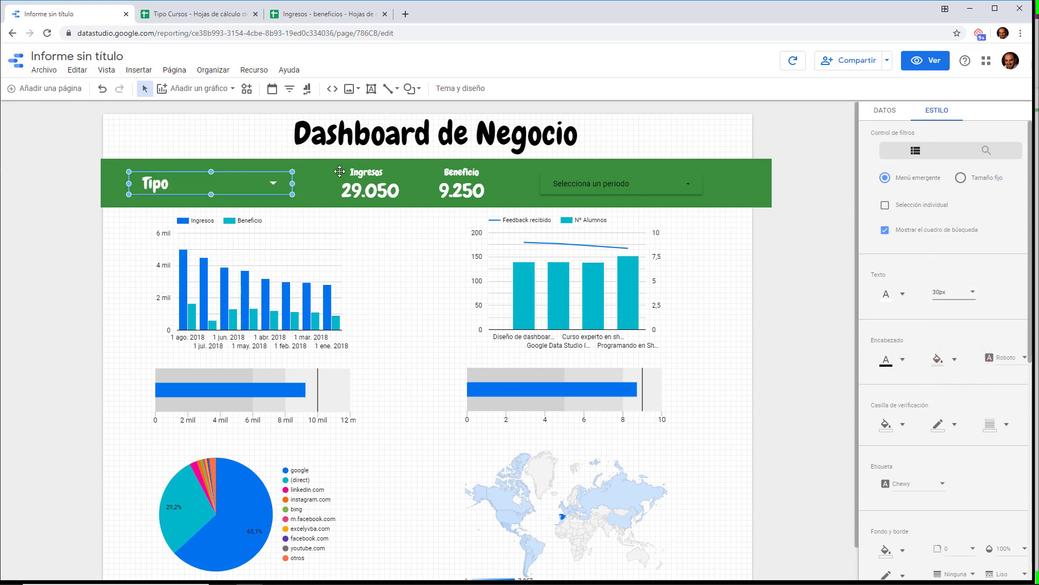
click(342, 251)
Step: Copy the Tipo filter and paste only its style onto the date range control
click(262, 185)
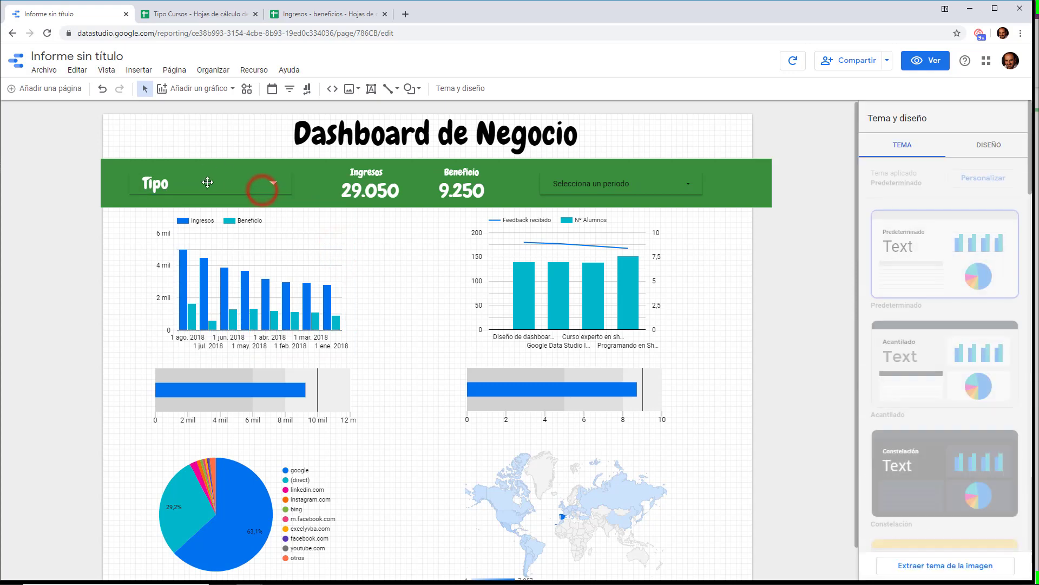
click(208, 184)
click(77, 70)
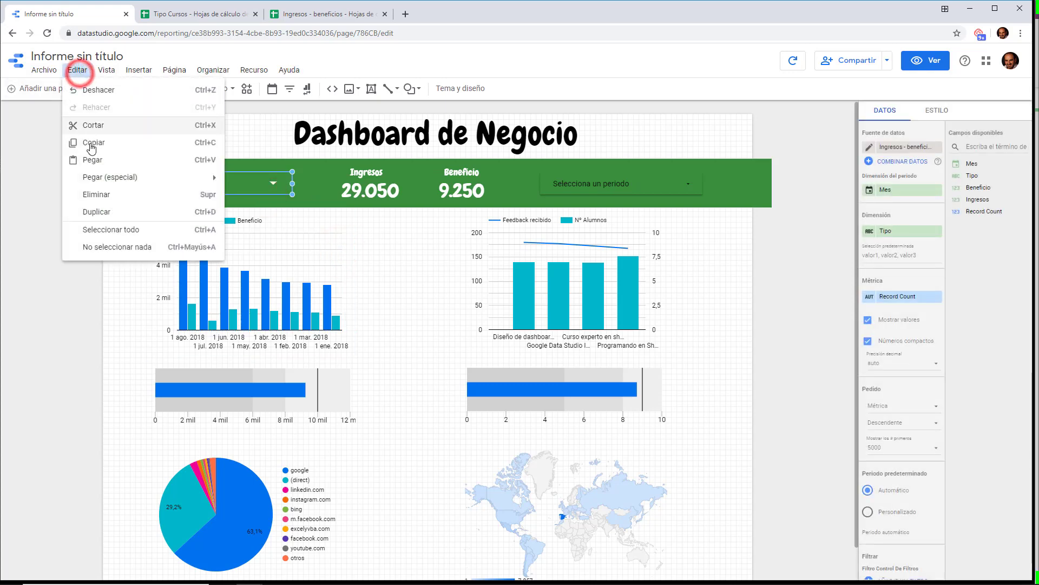
click(98, 145)
click(592, 184)
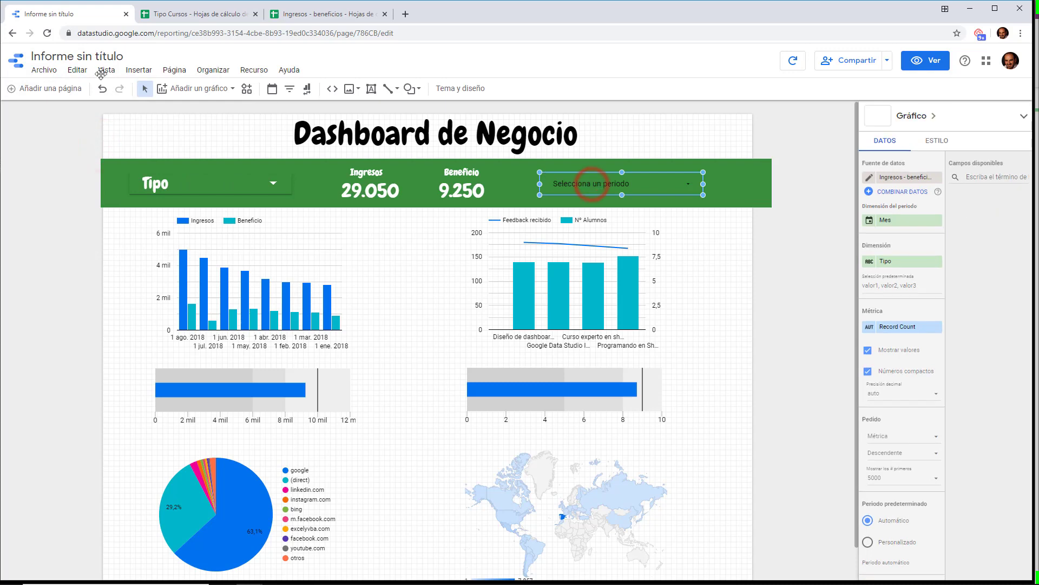
click(68, 71)
mouse_move(130, 177)
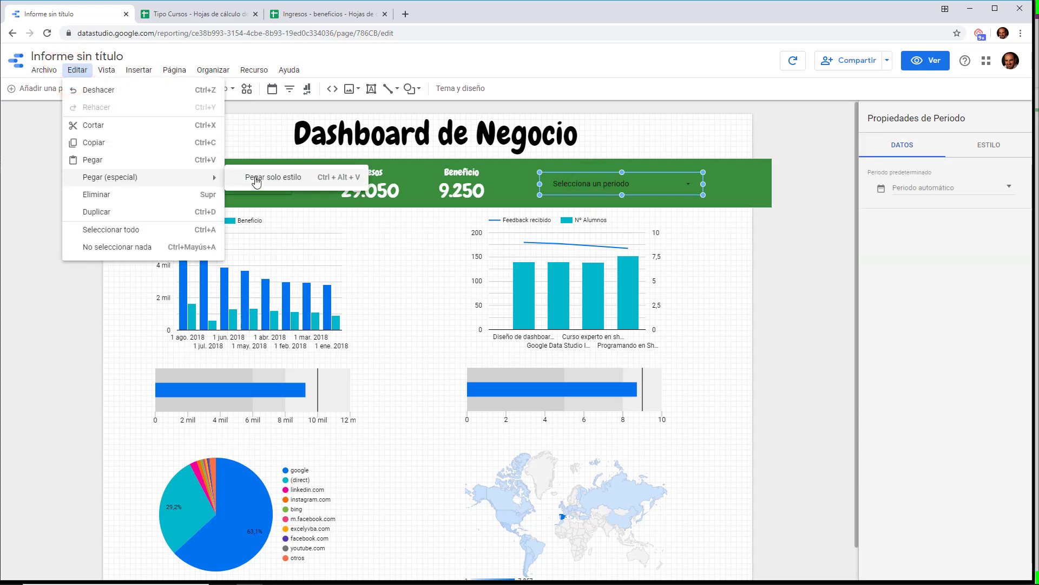
click(256, 181)
Step: Widen the date range control on both sides to fit its Selecciona un periodo text, and check the report in view mode
drag(702, 184, 746, 185)
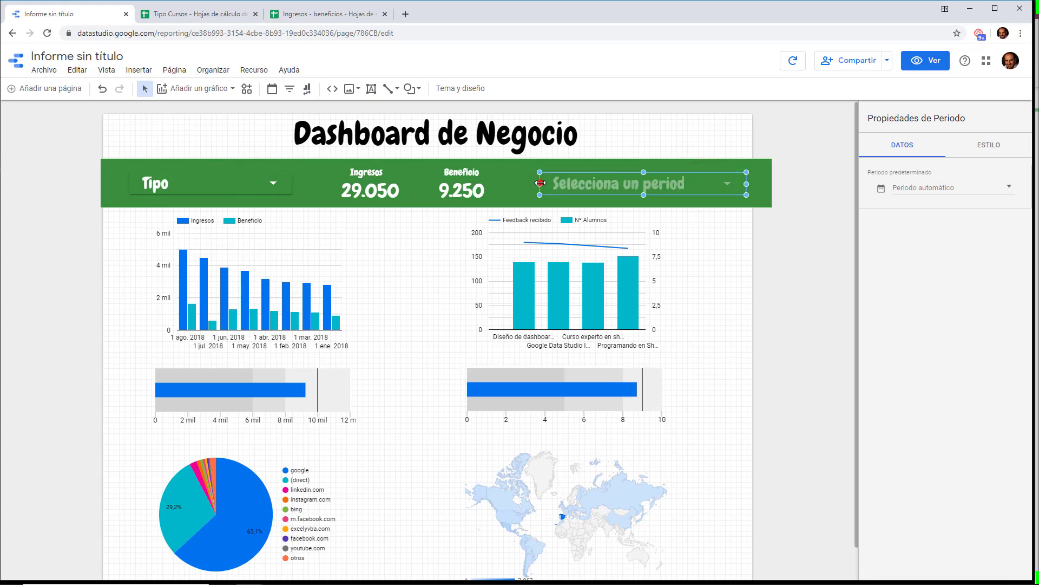
drag(540, 184, 522, 184)
click(935, 63)
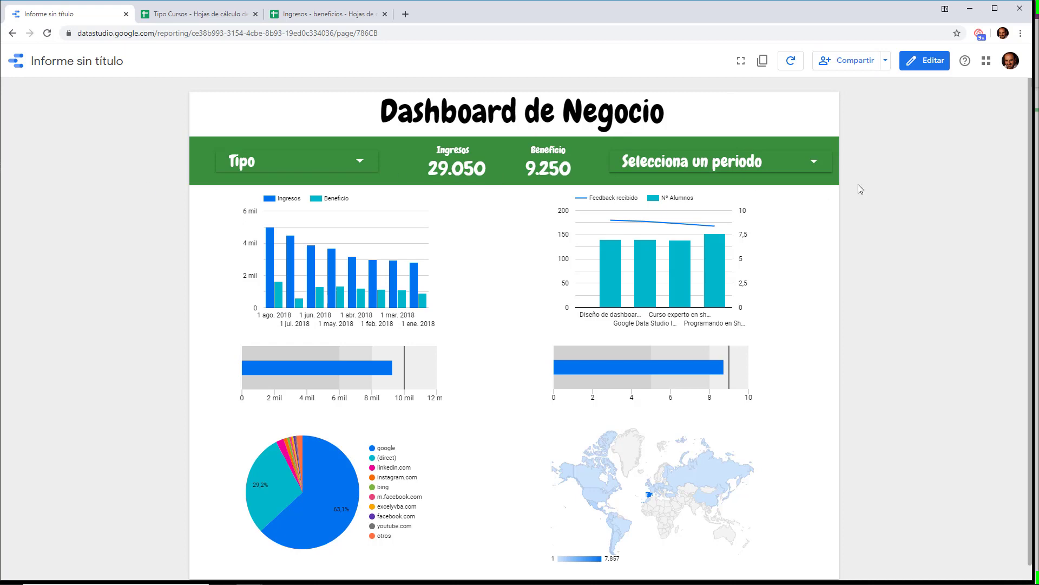
Step: Return to edit mode and colour the bar chart's Ingresos series dark green and its Beneficio series dark red
click(925, 60)
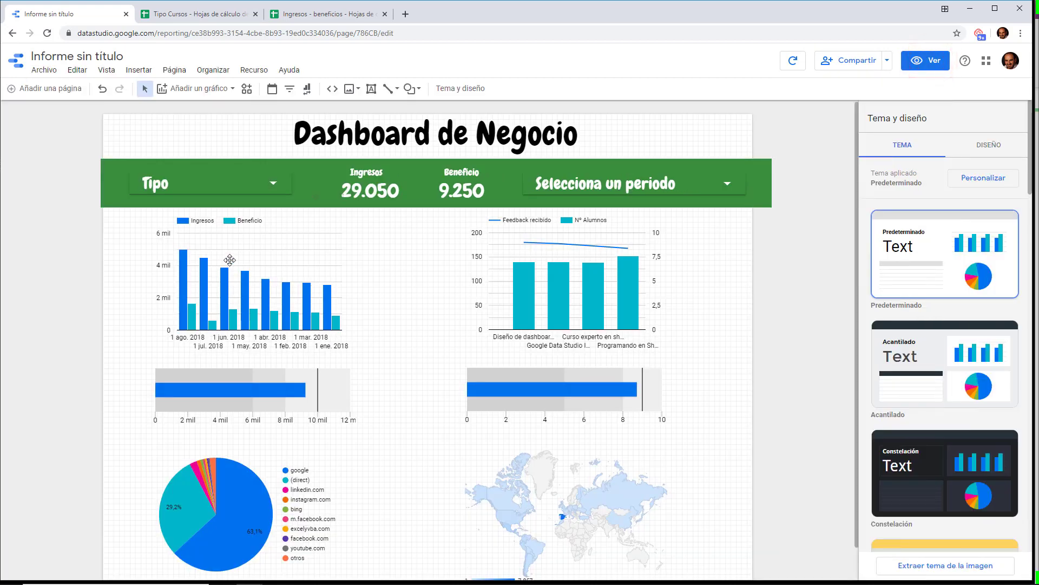
click(256, 247)
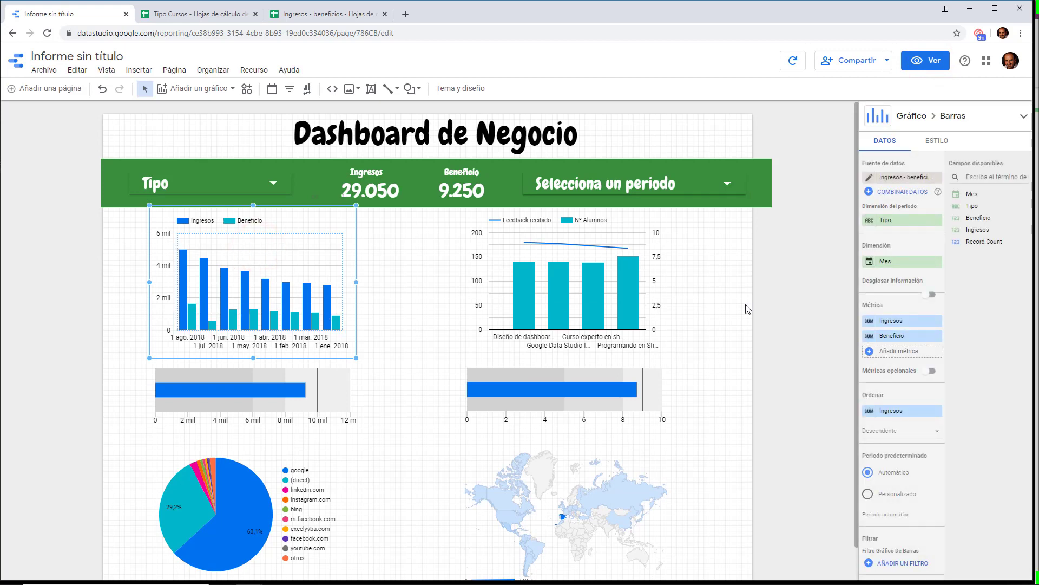
click(950, 142)
click(886, 325)
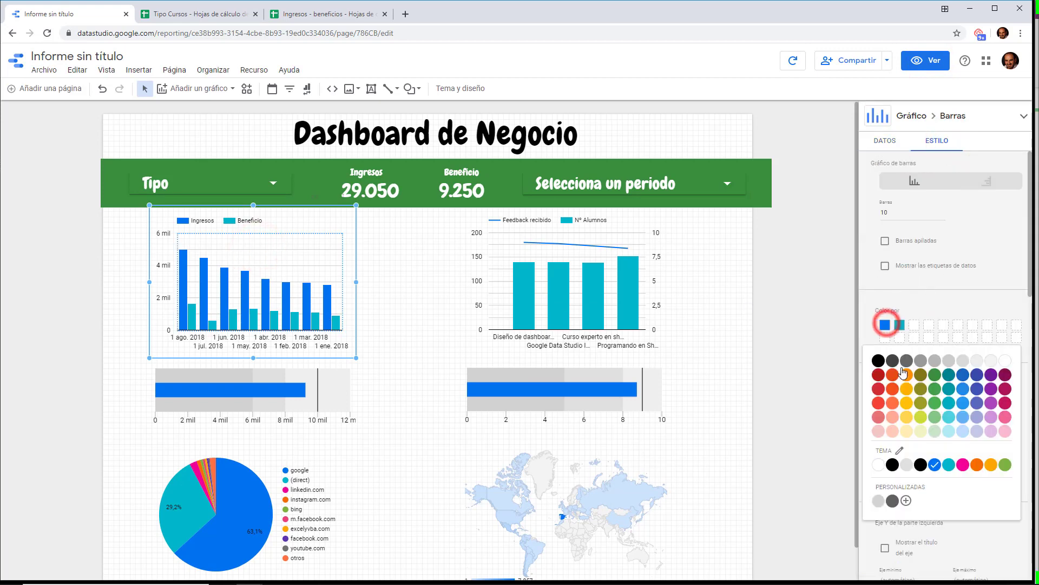
click(937, 377)
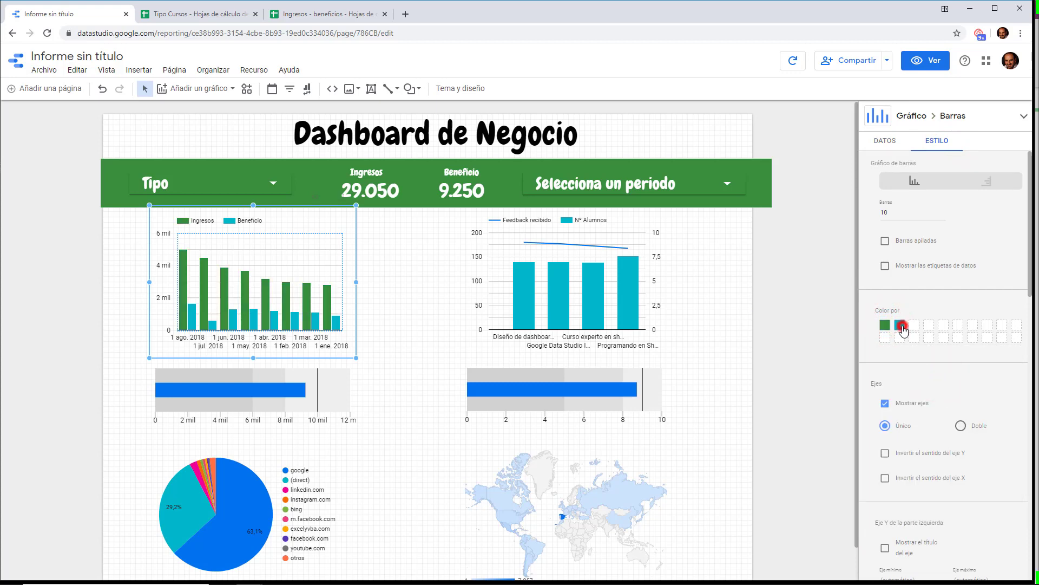
click(900, 325)
click(879, 376)
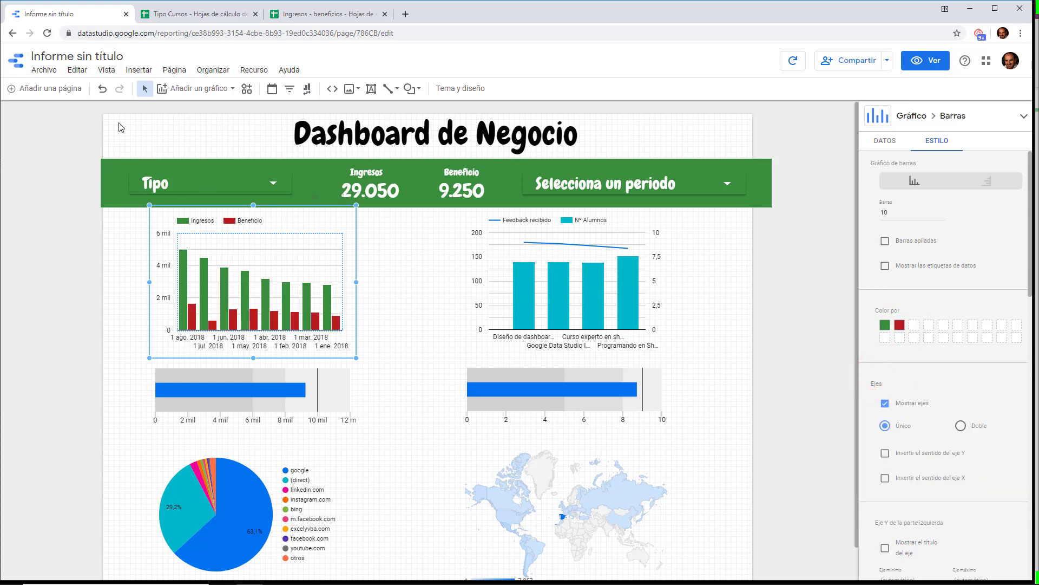
Step: Copy the Ingresos and Beneficio bar chart and paste only its style onto the Feedback recibido and Nº Alumnos combo chart
click(77, 69)
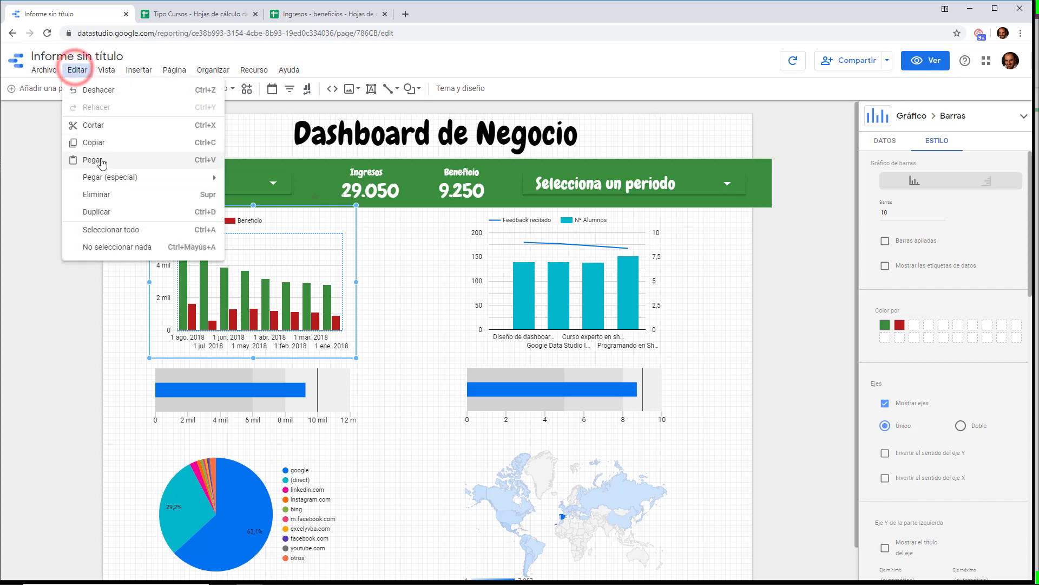
click(93, 143)
click(503, 245)
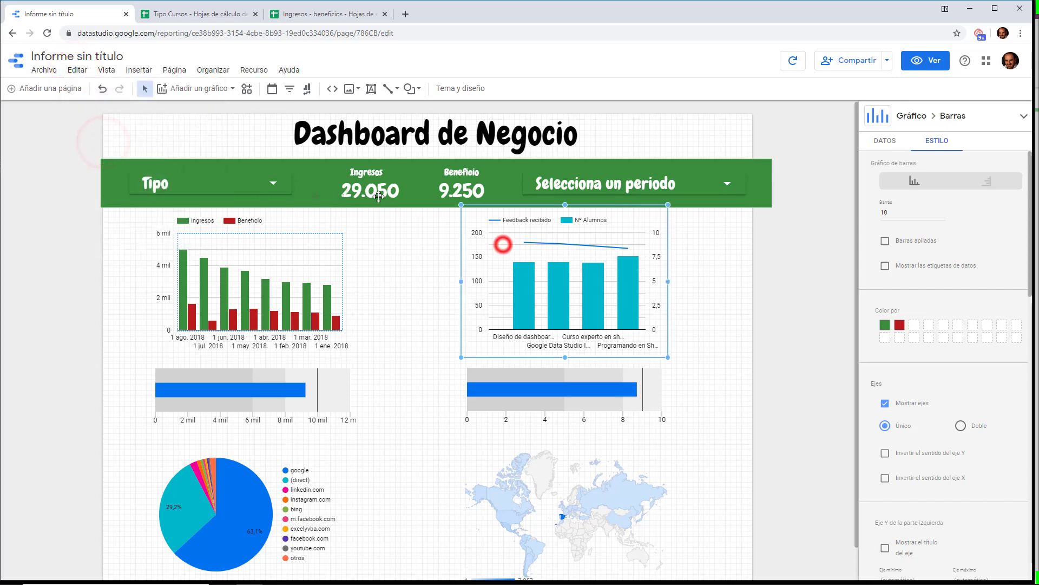
click(77, 69)
mouse_move(110, 177)
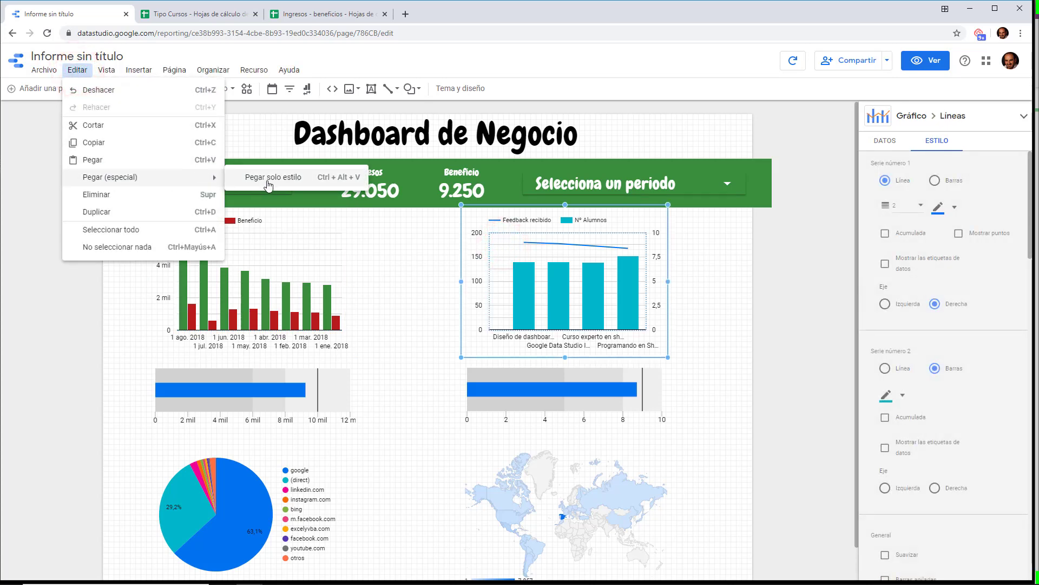
click(269, 180)
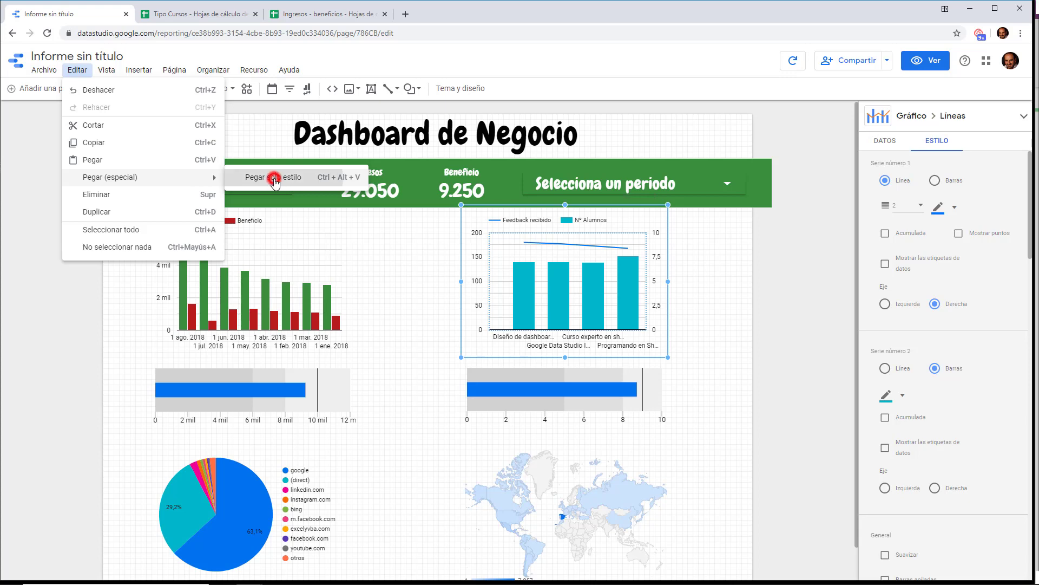
Step: Colour the combo chart's Feedback recibido line dark red and its Nº Alumnos bars dark green
click(935, 141)
click(954, 206)
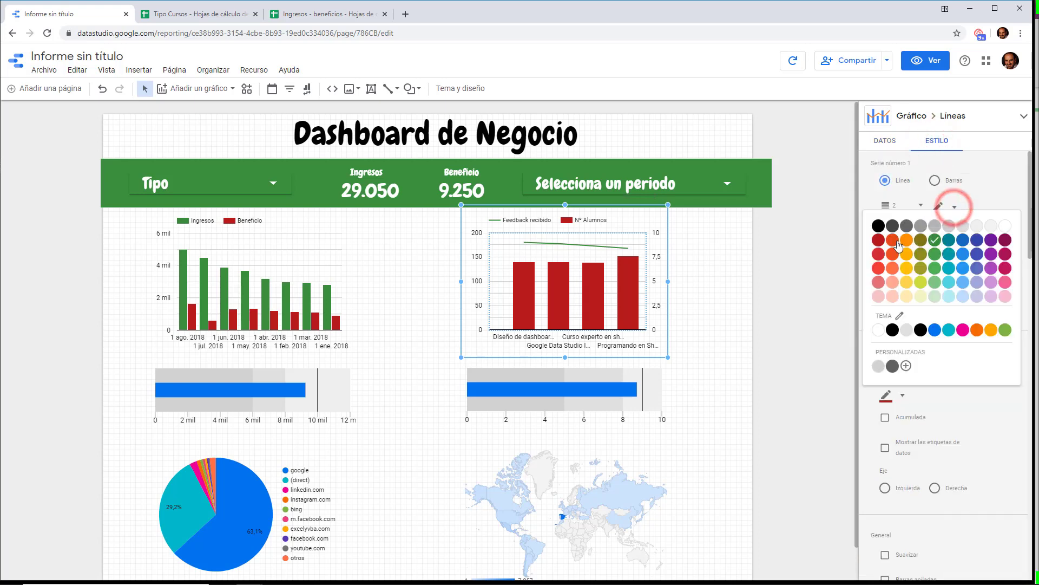
click(877, 245)
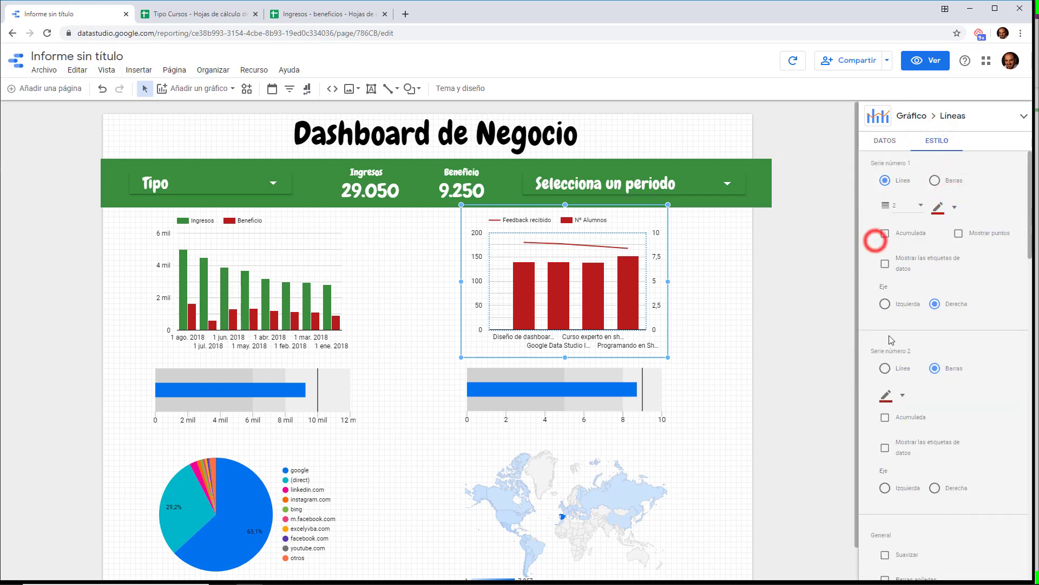
click(888, 394)
click(936, 428)
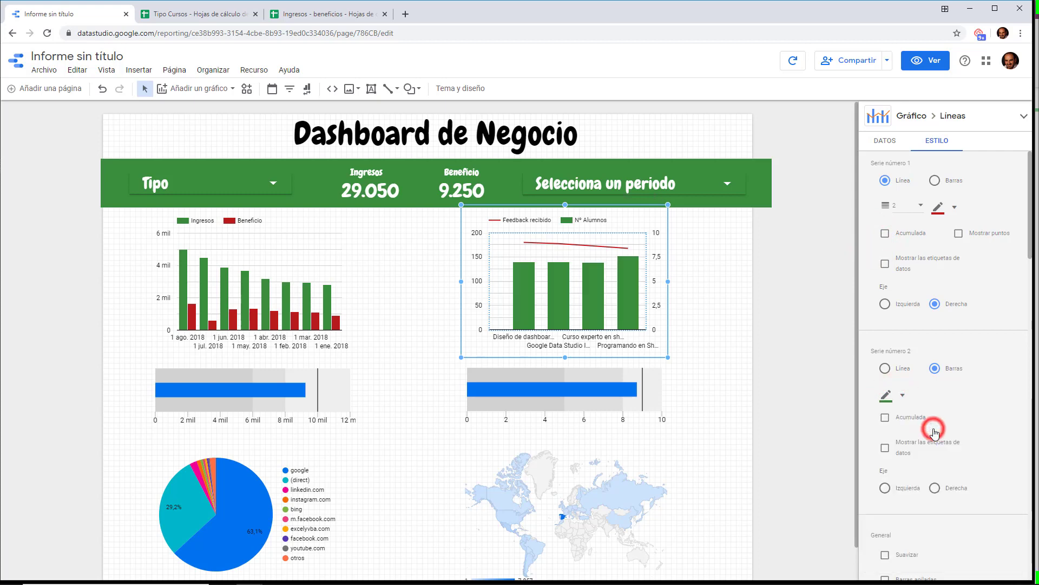
click(741, 305)
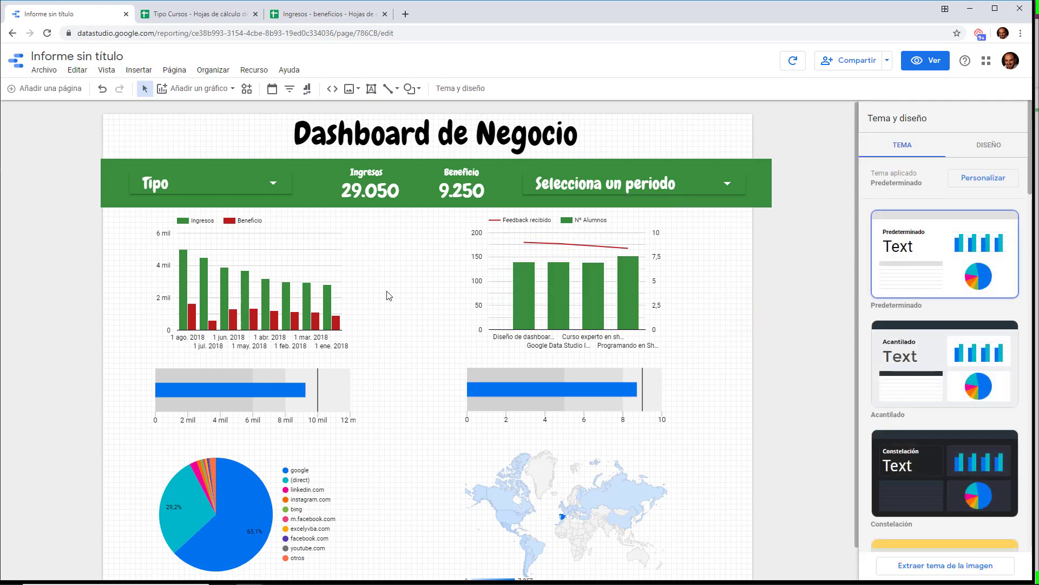
Step: Widen the Ingresos and Beneficio bar chart on both sides
click(288, 254)
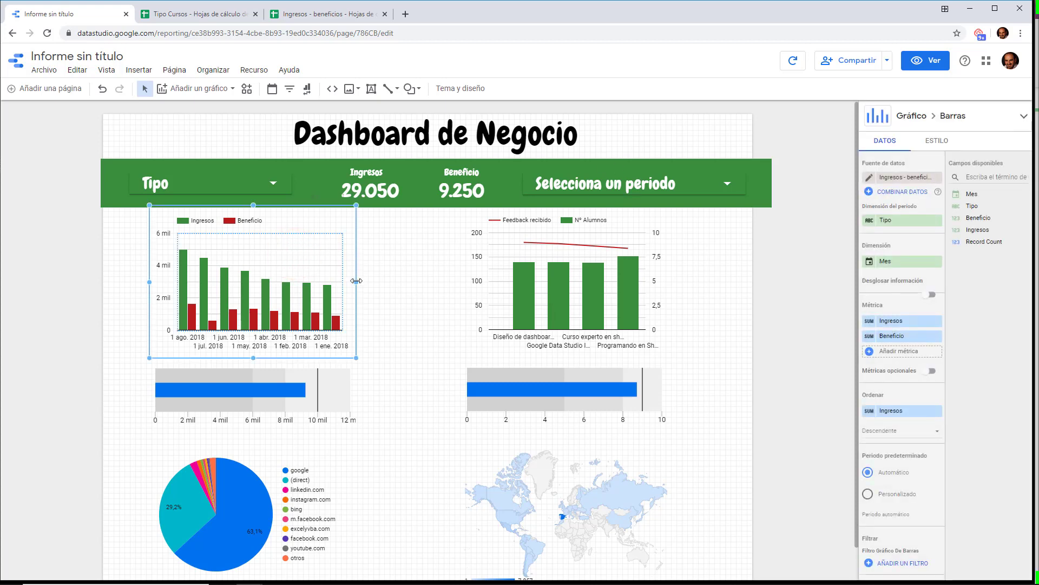
drag(356, 281, 409, 282)
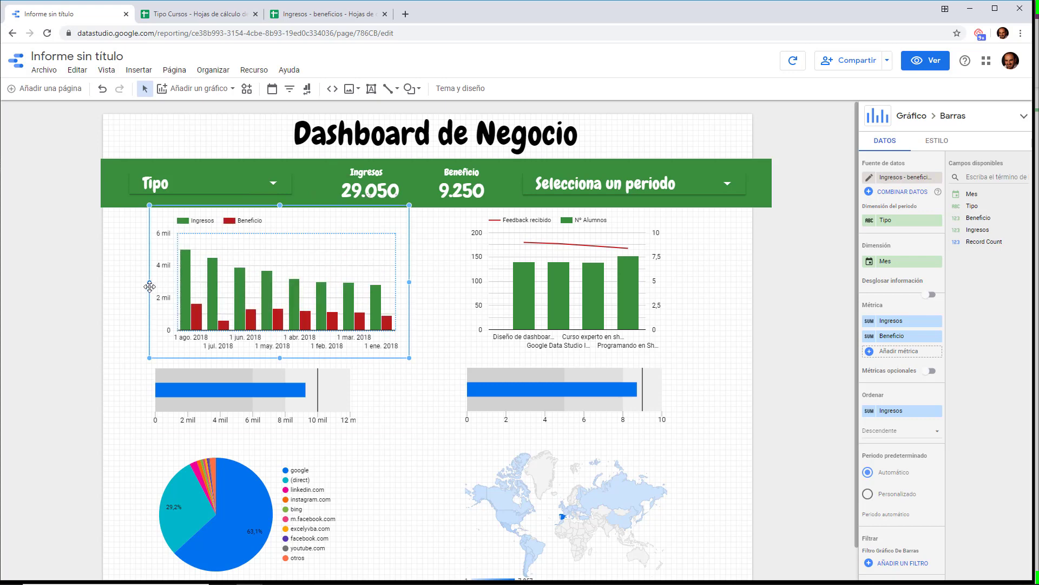
drag(150, 282, 123, 282)
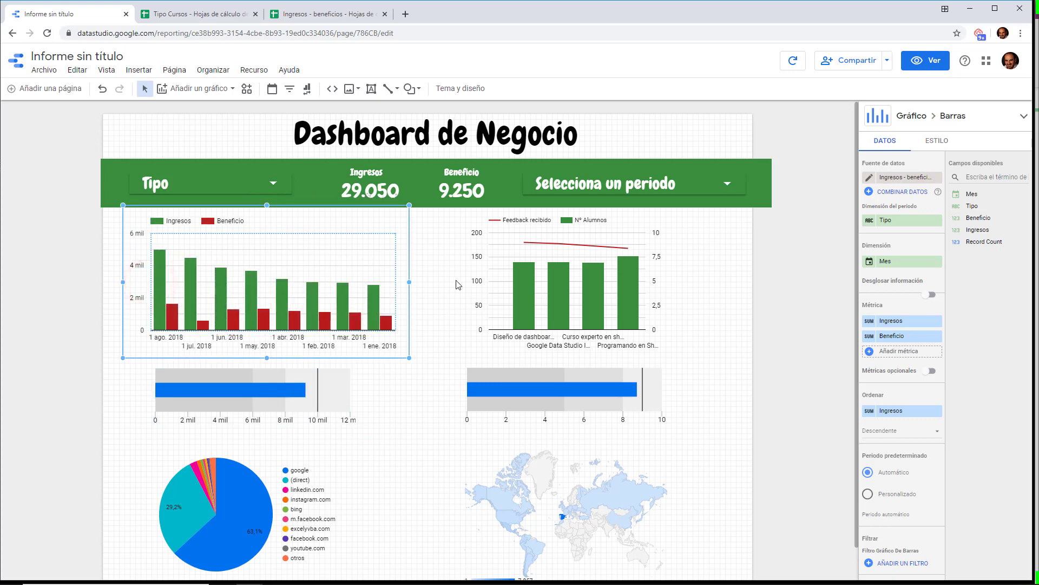
Step: Widen the Feedback recibido and Nº Alumnos combo chart on both sides, and extend the neighbouring bar chart slightly towards it
click(486, 282)
drag(461, 281, 417, 281)
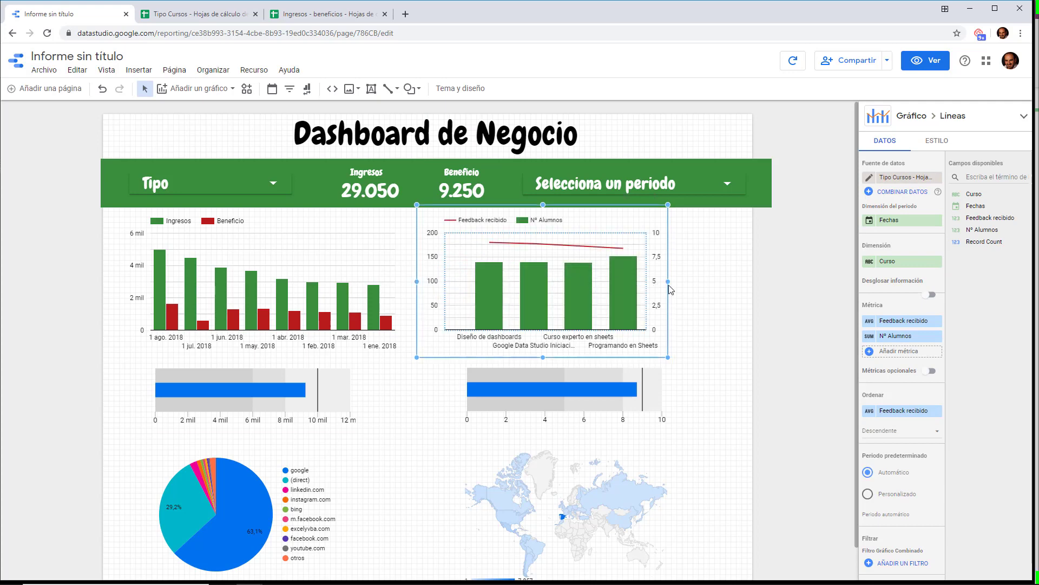
drag(668, 281, 729, 281)
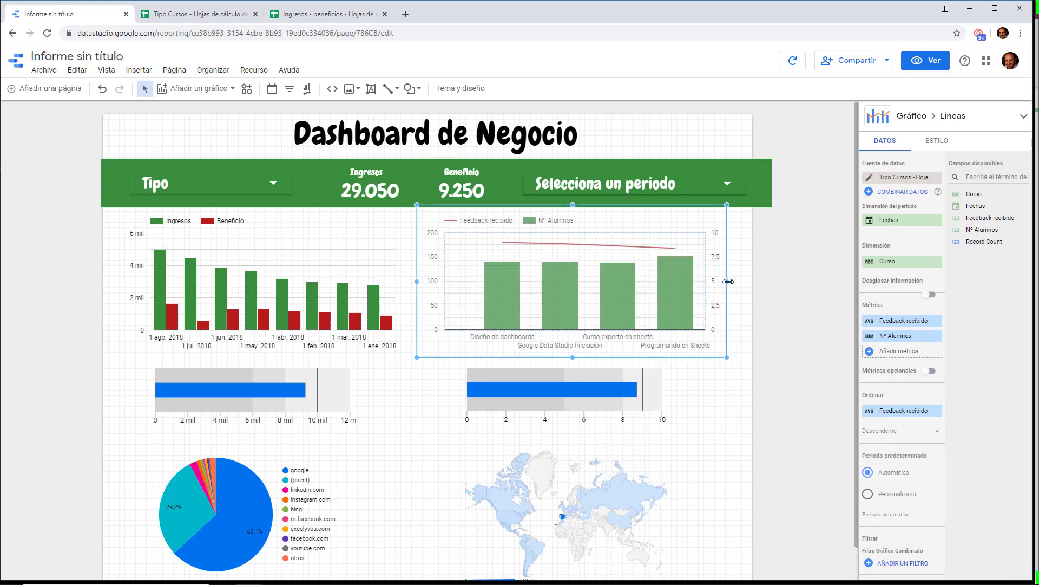
mouse_move(417, 281)
mouse_down()
mouse_move(427, 280)
mouse_move(417, 282)
mouse_up()
click(394, 278)
Step: Set the bar colour of both bullet charts to dark green
scroll(628, 373, down, 1)
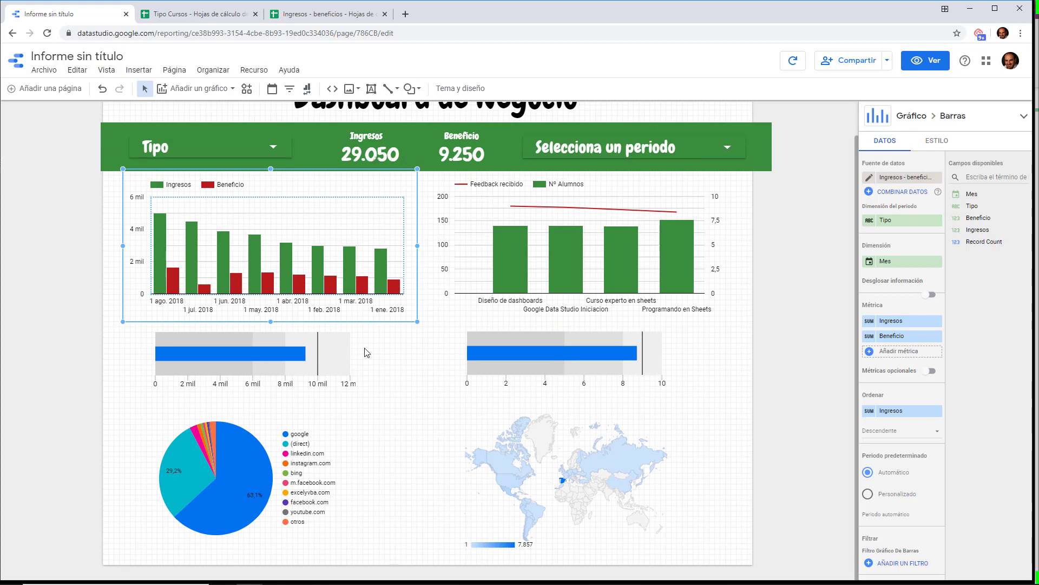
click(339, 347)
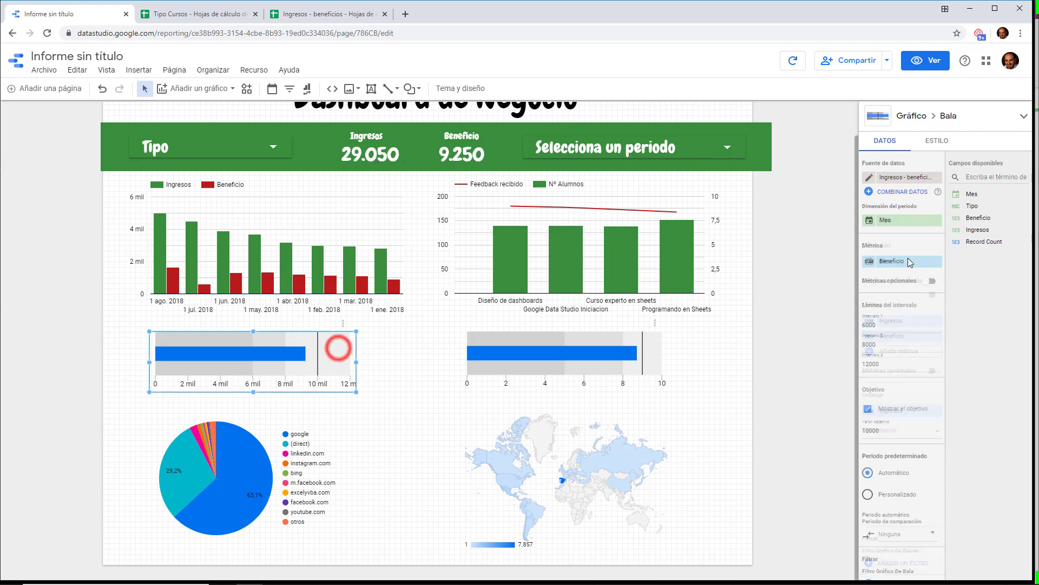
click(937, 140)
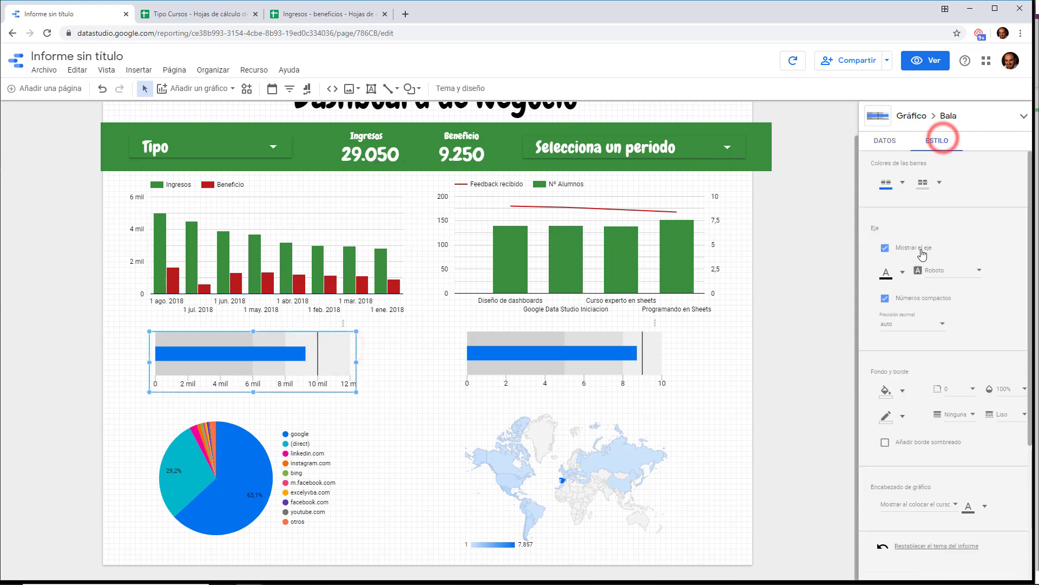
click(888, 183)
click(935, 240)
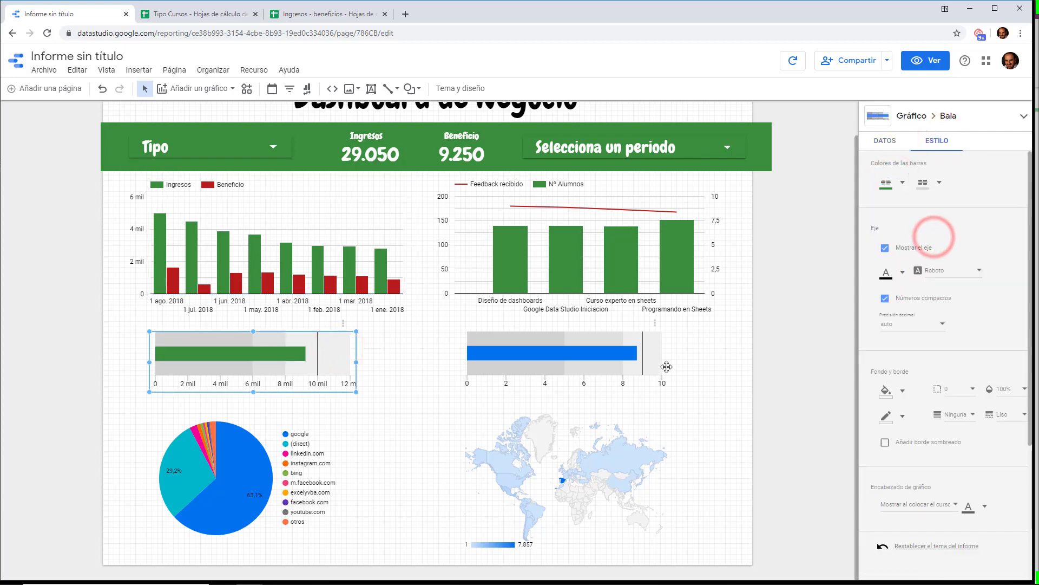
click(648, 355)
click(887, 183)
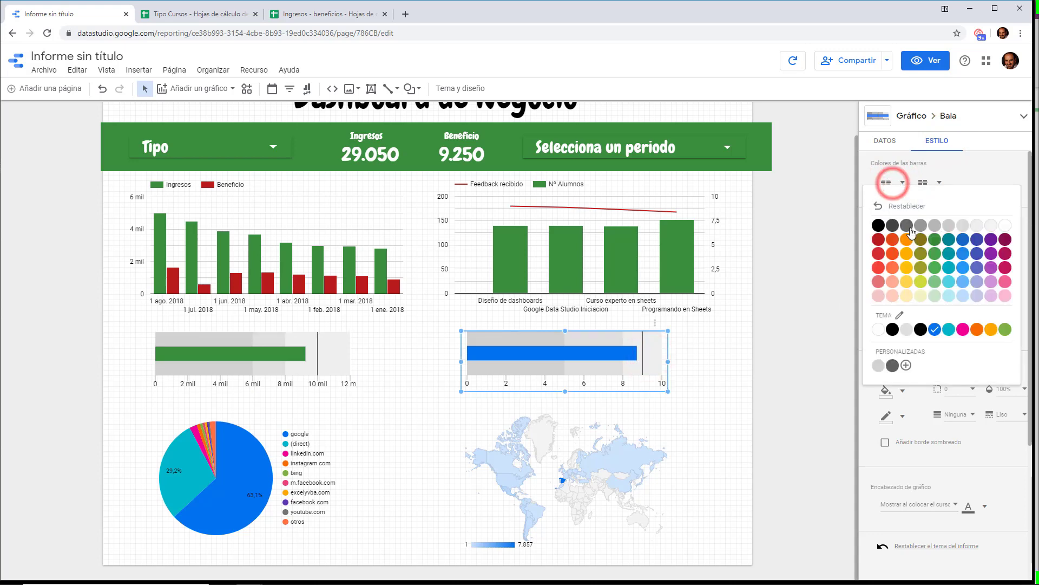
click(936, 239)
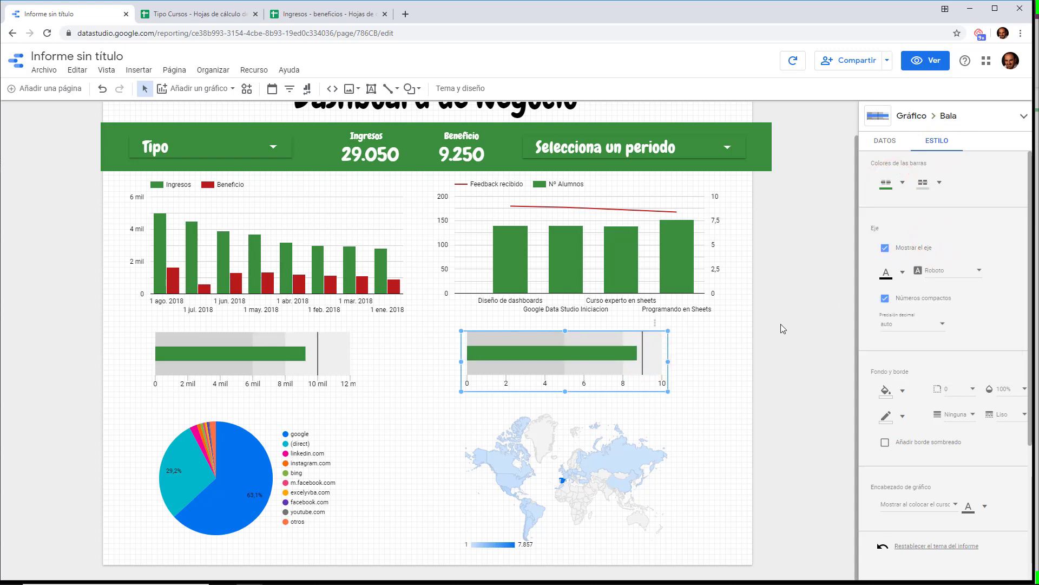
Step: Widen both bullet charts on both sides to roughly match the width of the charts above them
drag(667, 361, 722, 361)
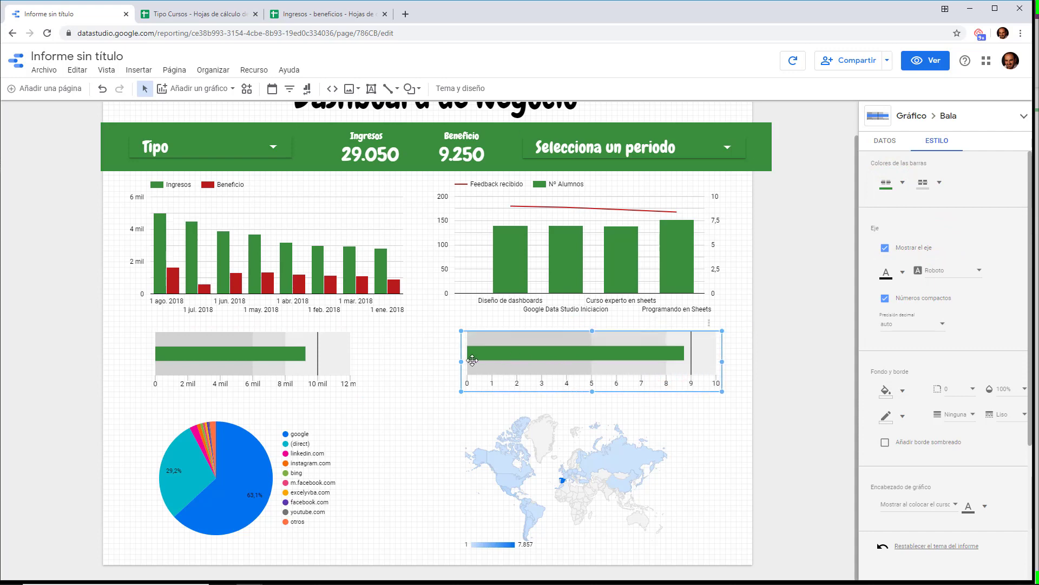
drag(461, 360, 441, 358)
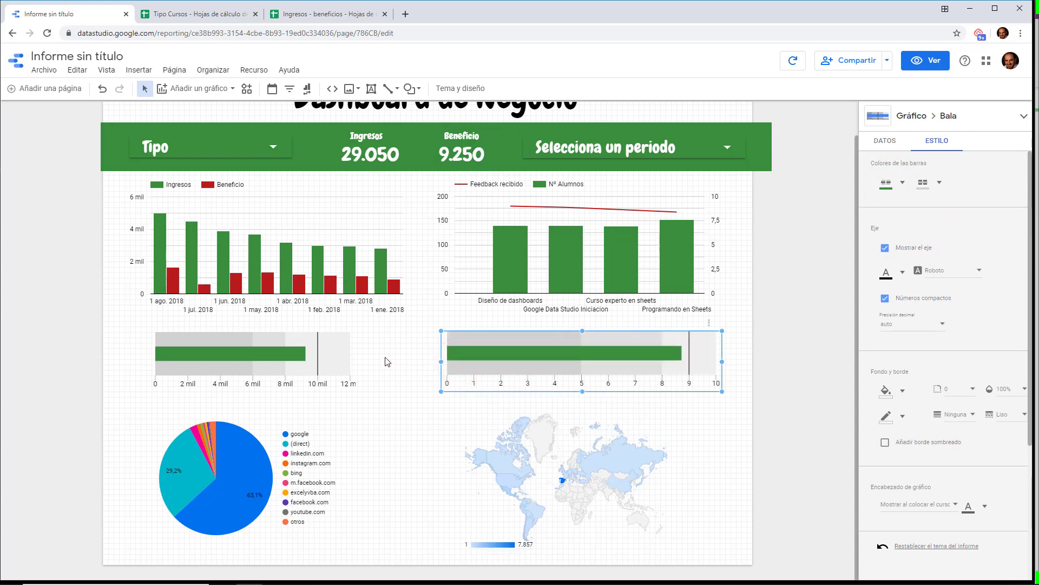
click(342, 353)
drag(357, 361, 413, 357)
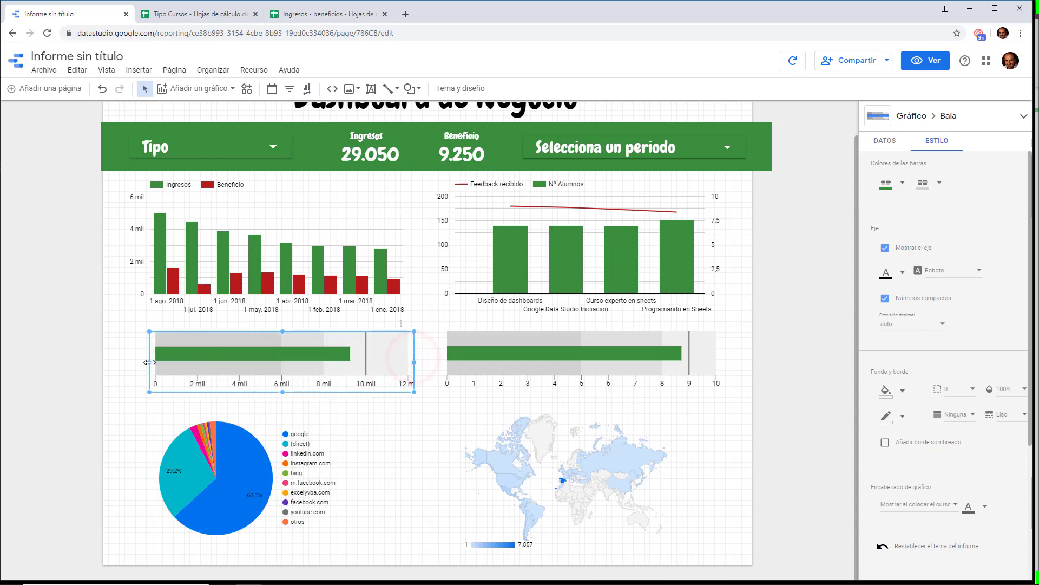
drag(150, 361, 122, 363)
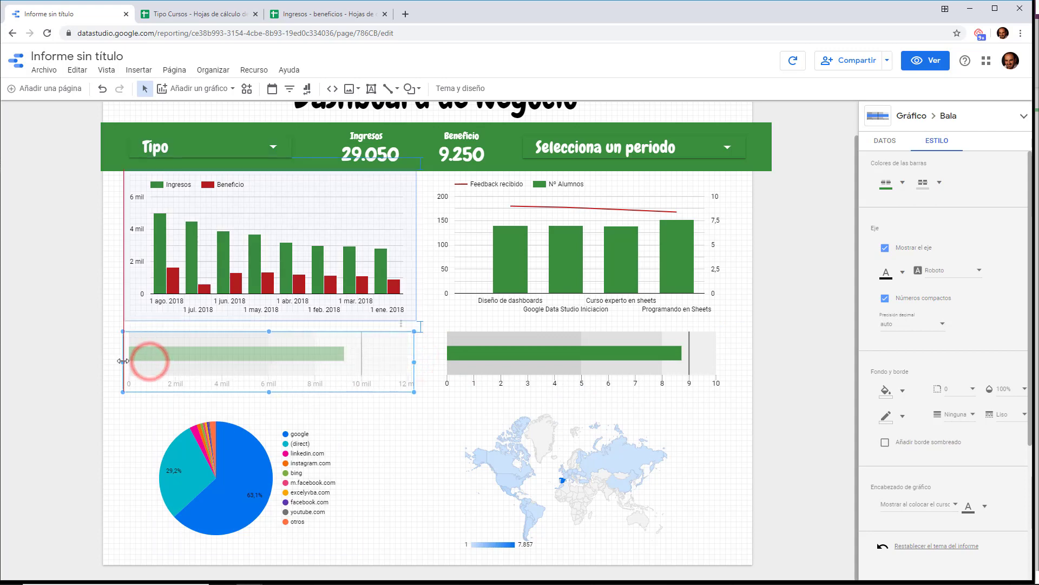
click(735, 423)
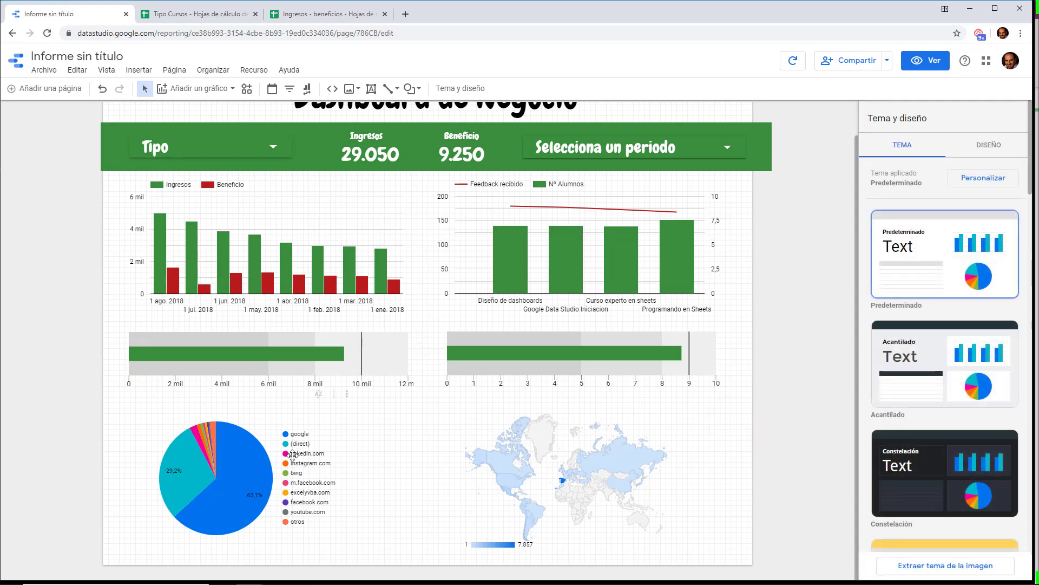
Step: Colour the pie chart with Un solo color and set that colour to dark green
click(261, 464)
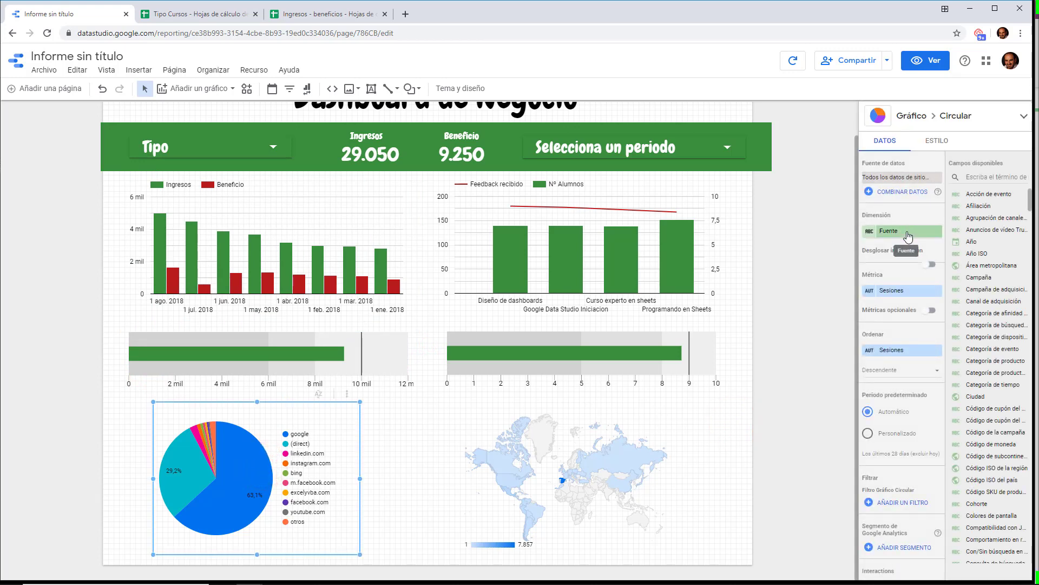
click(936, 140)
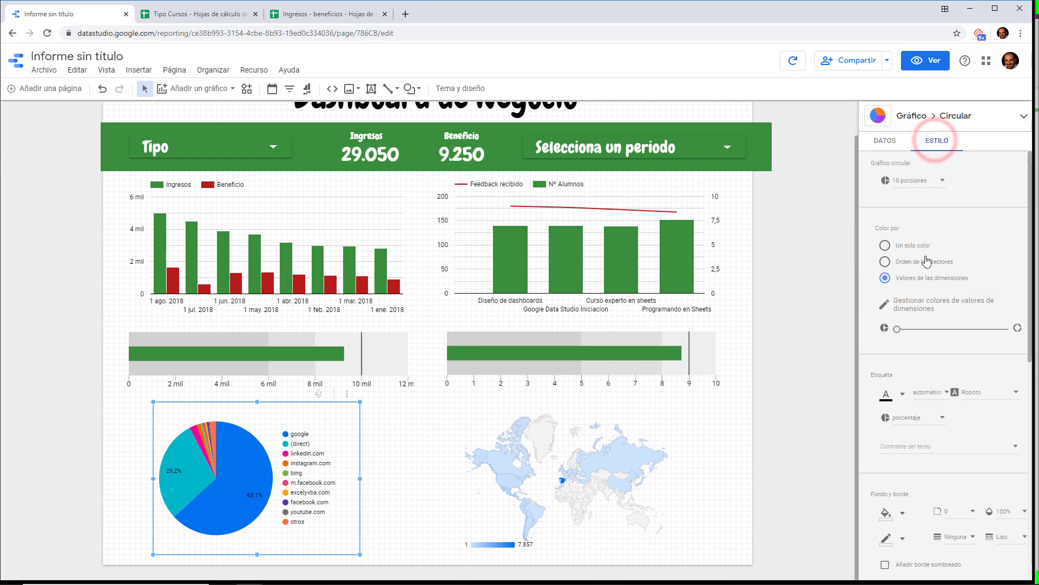
click(885, 245)
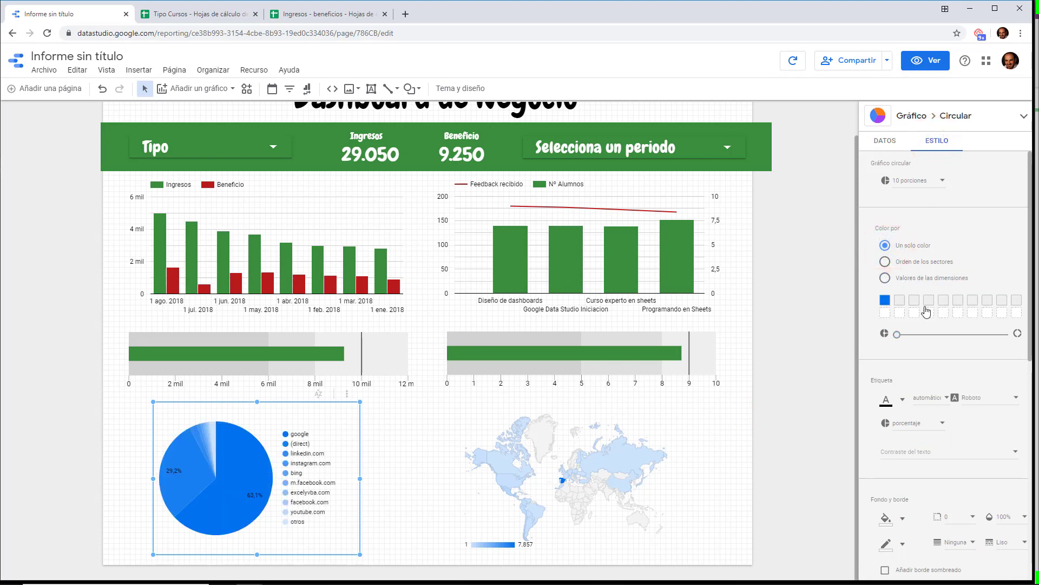
click(887, 301)
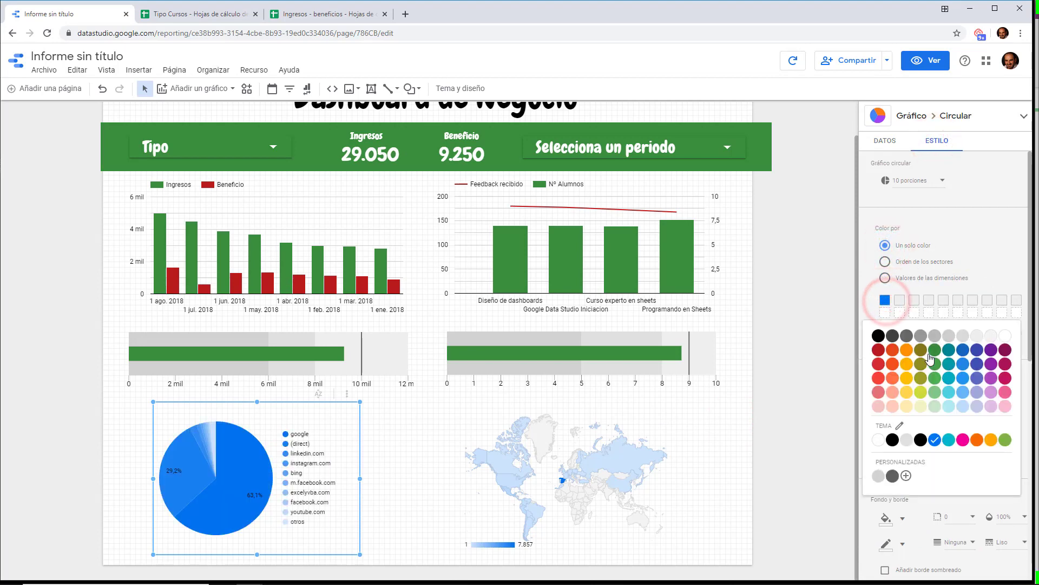
click(930, 353)
Step: Set the maximum value colour of the world map chart to dark green
click(520, 452)
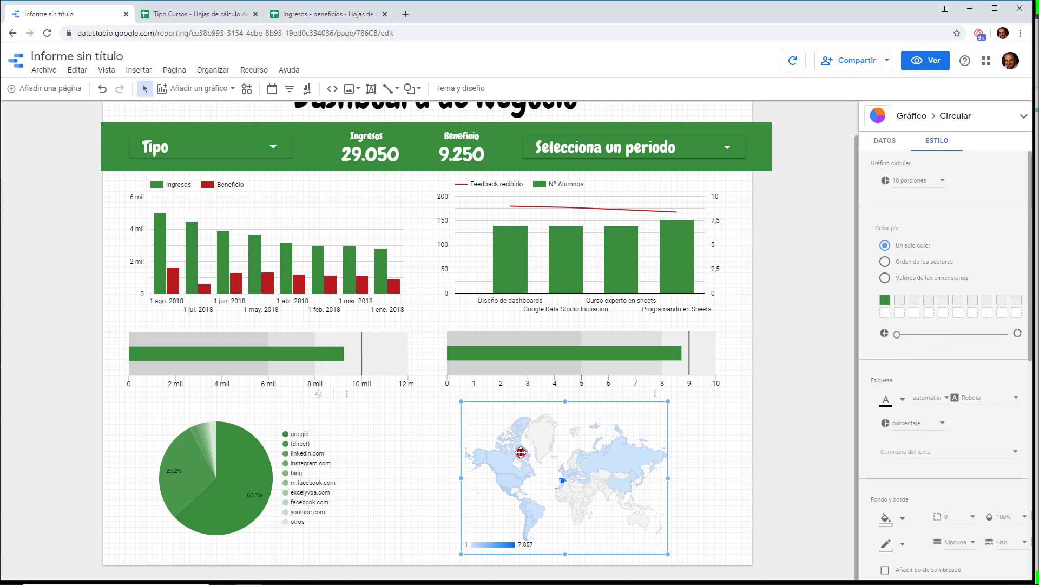
click(886, 182)
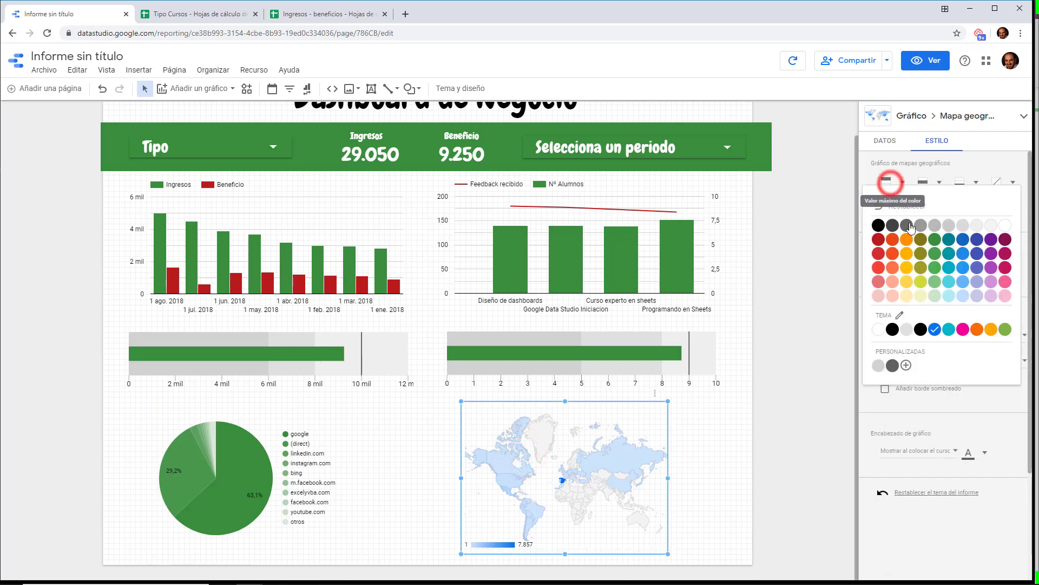
click(936, 242)
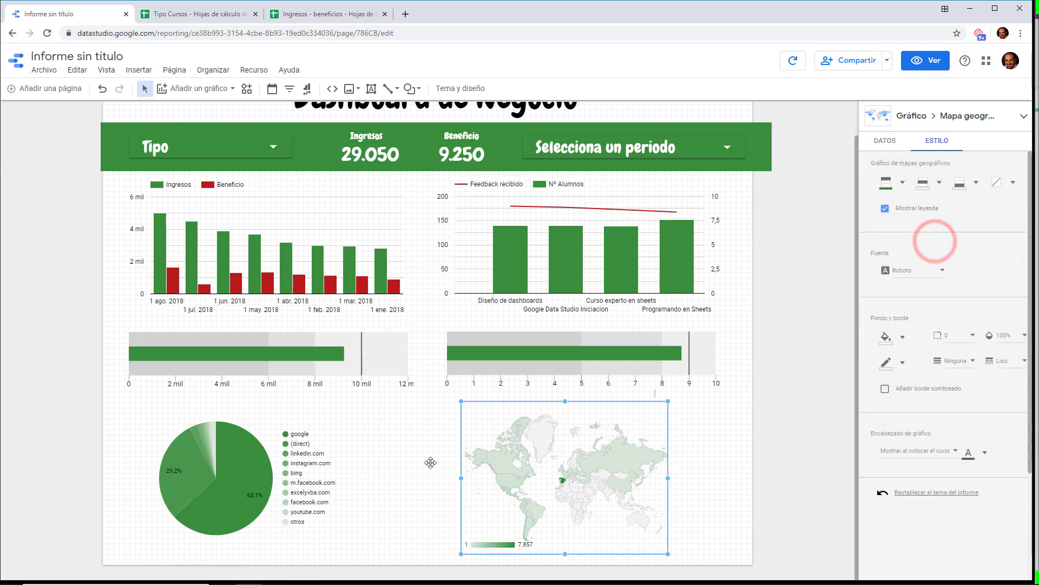
Step: Place the pie chart's legend below the pie and widen the chart towards the map
click(393, 458)
click(328, 446)
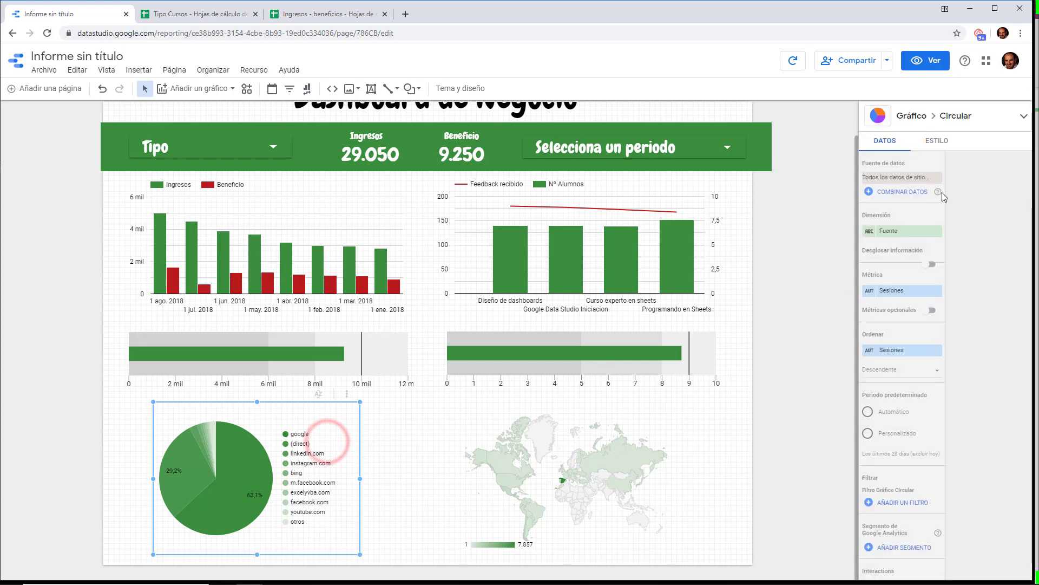
click(943, 142)
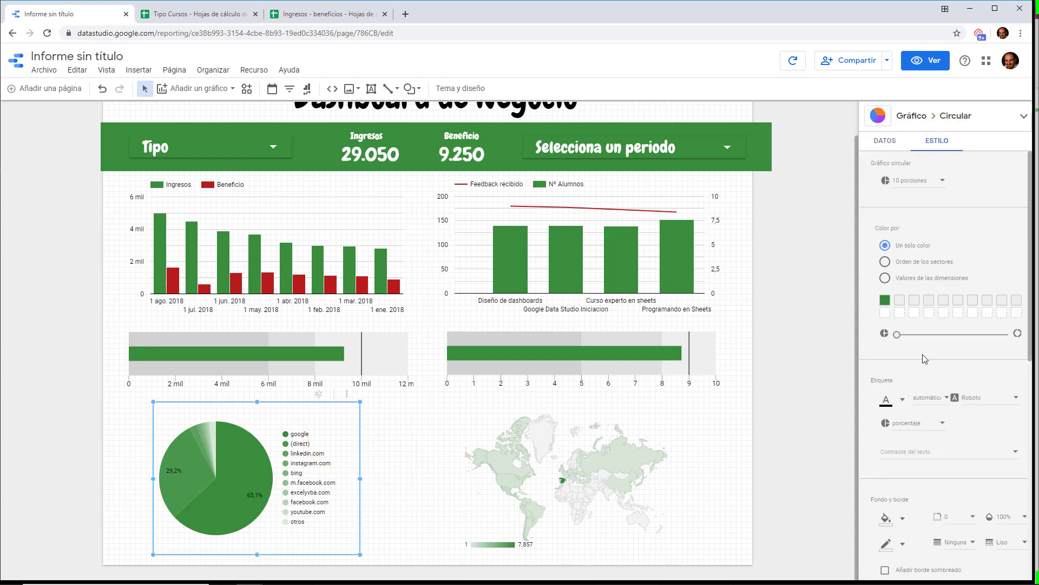
scroll(922, 354, down, 3)
scroll(924, 354, down, 4)
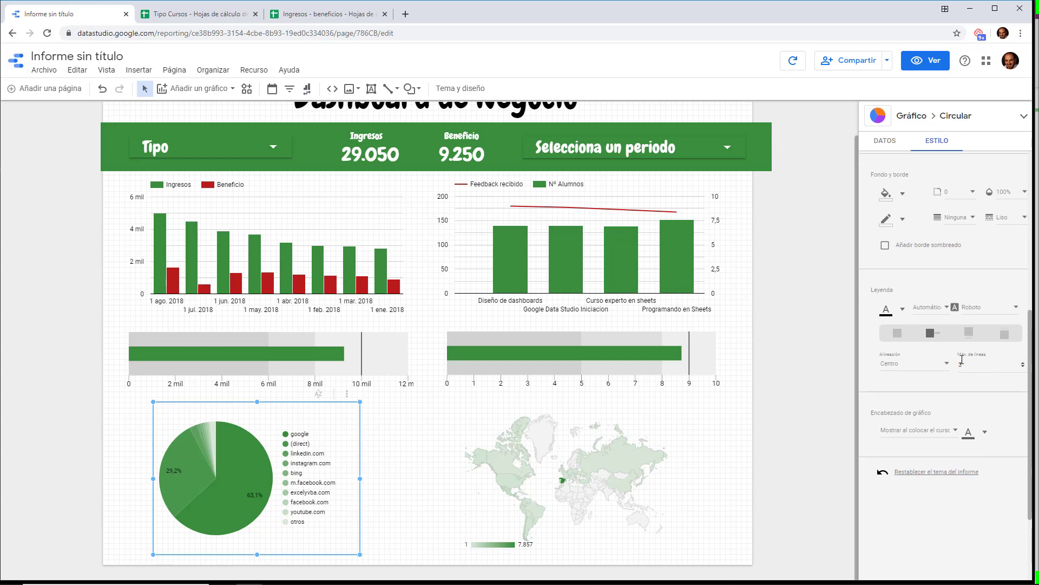
click(971, 335)
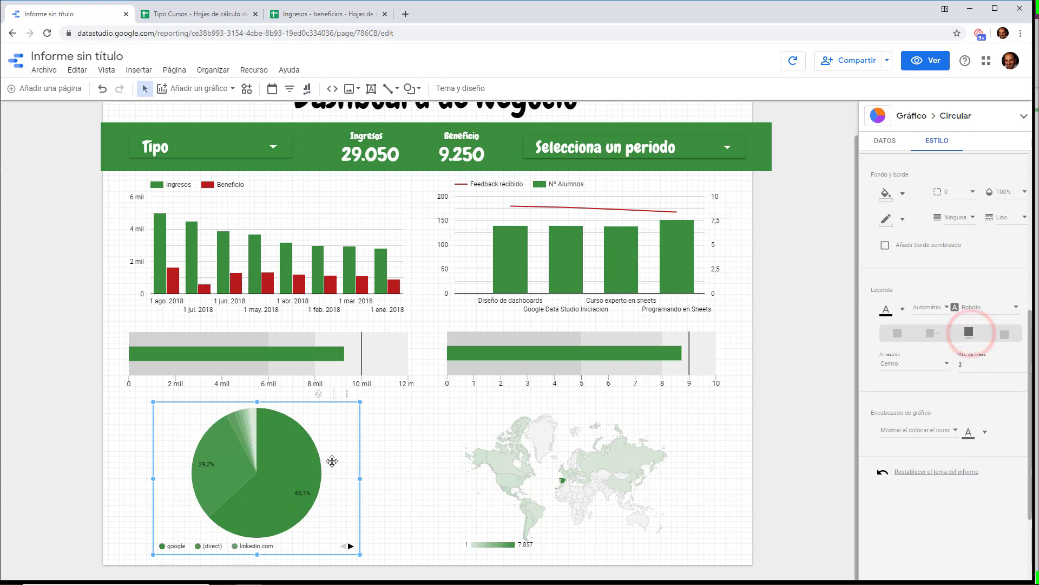
drag(359, 481, 394, 480)
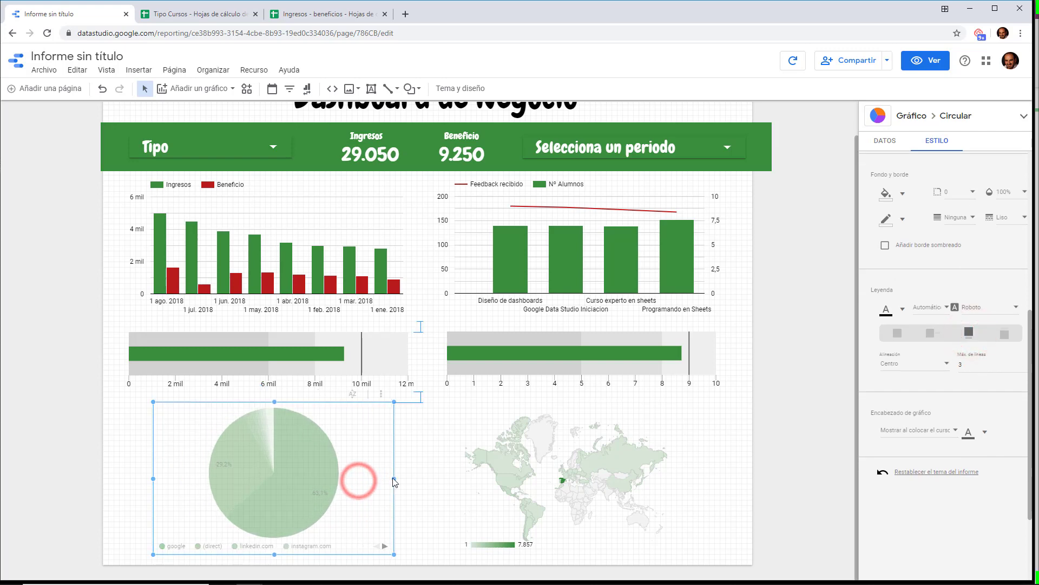
Step: Widen the world map on both sides to match the bullet chart above it, and check the report in view mode
click(561, 478)
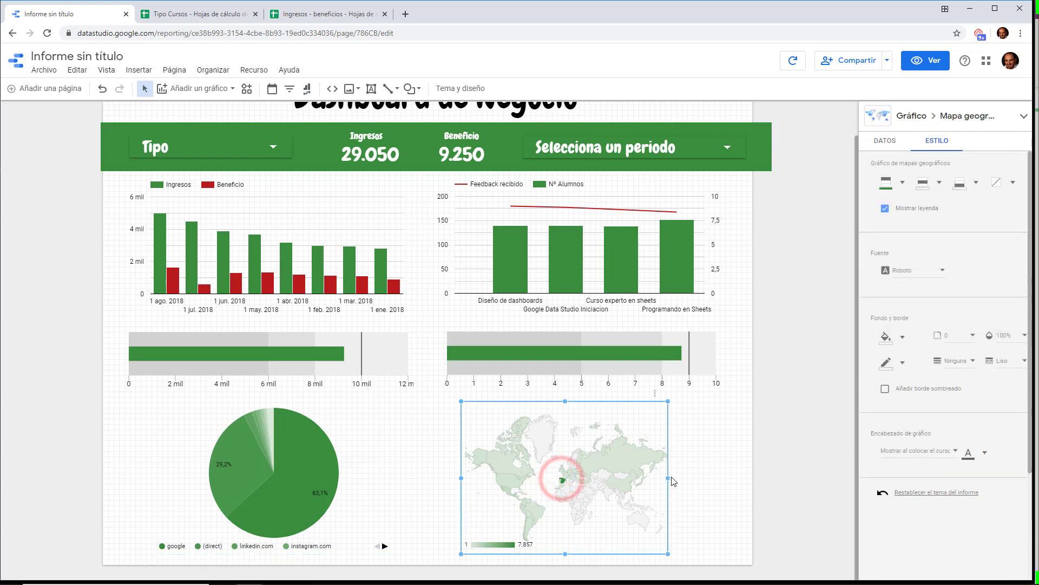
drag(671, 480, 712, 479)
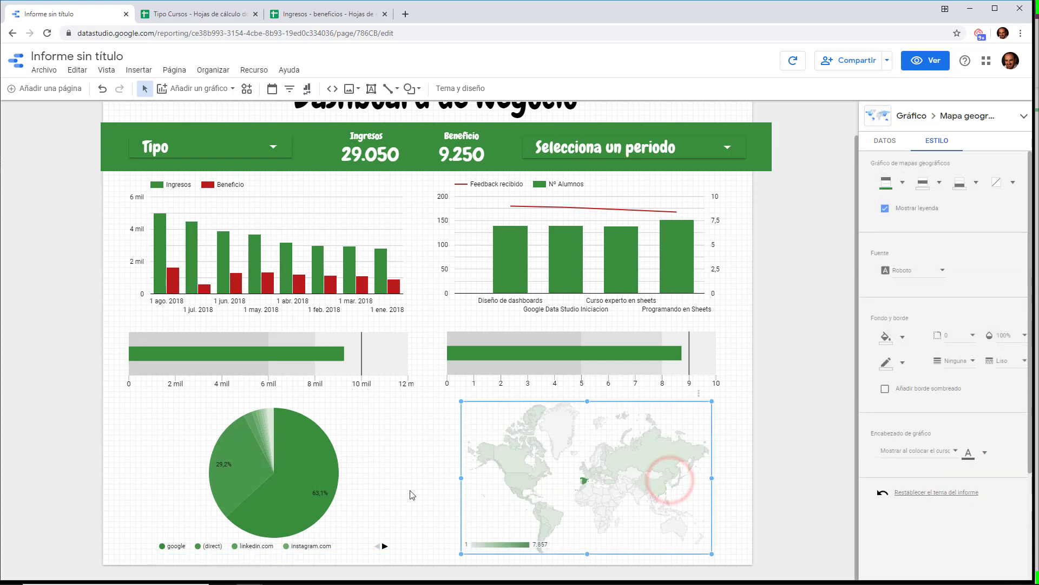
drag(461, 478, 445, 478)
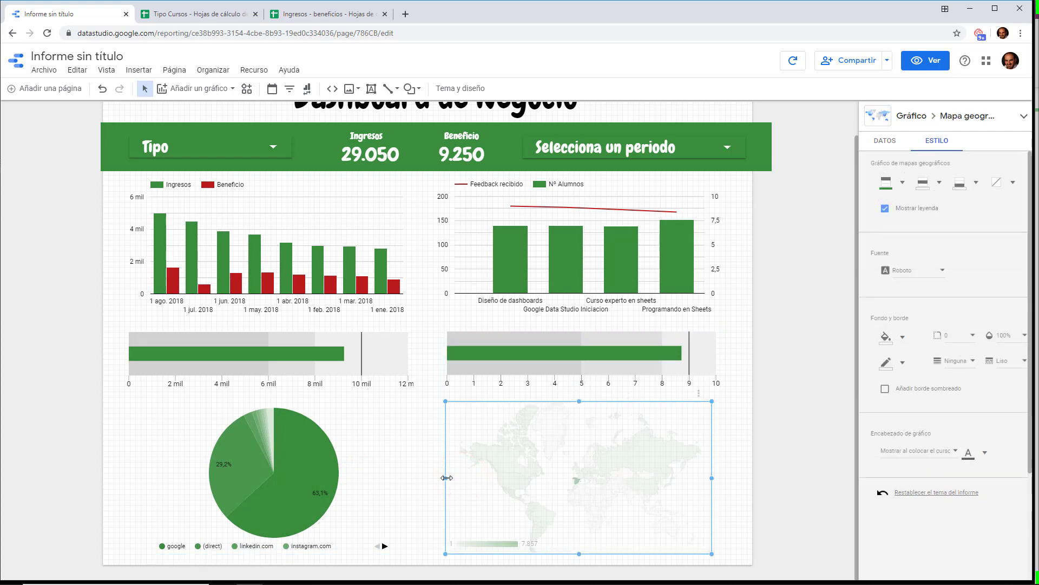
click(921, 63)
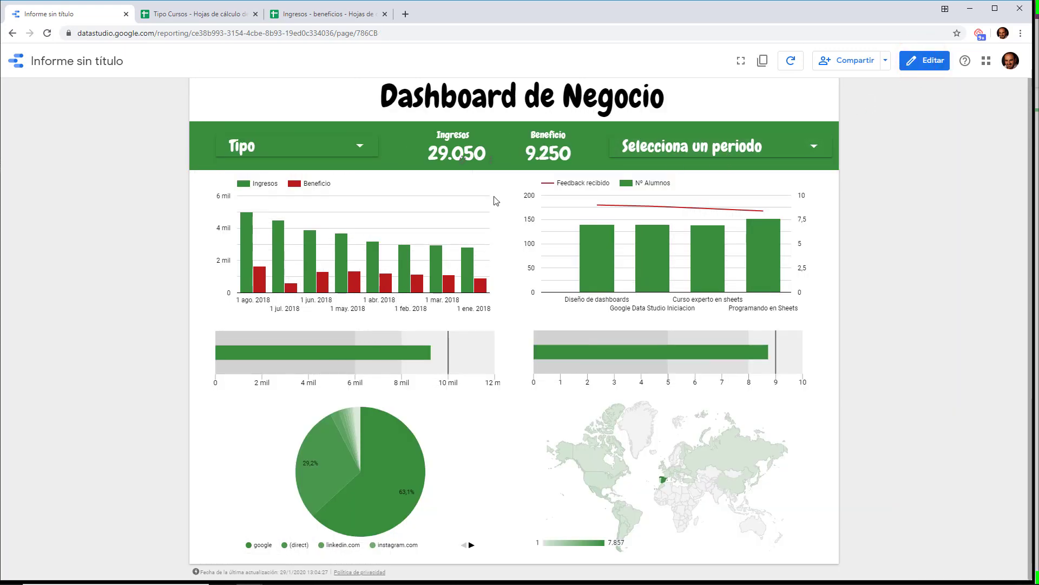
click(943, 64)
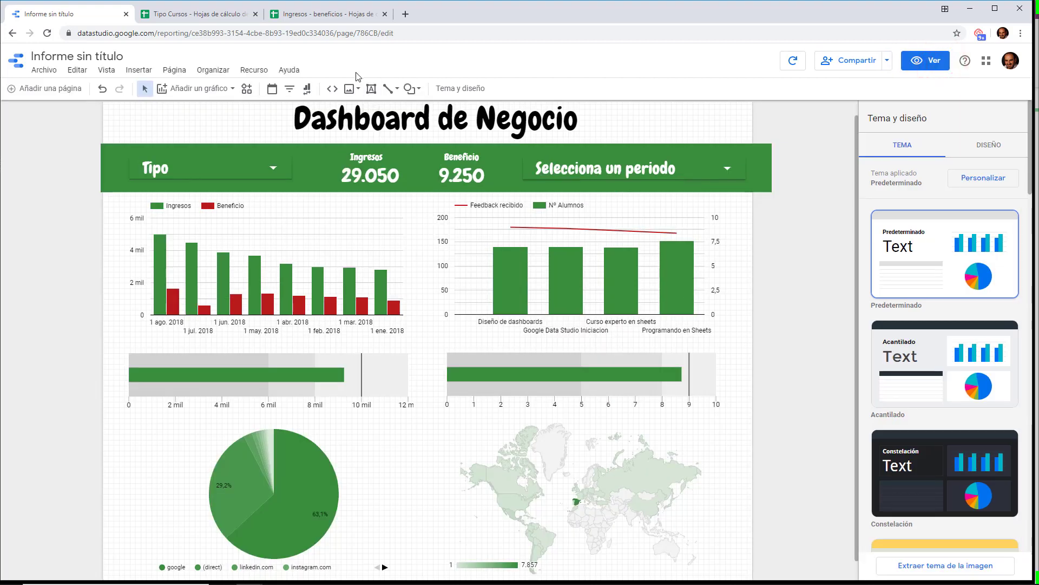
Step: Insert the image computer-767776_1920.jpg from the computer into the report
click(349, 92)
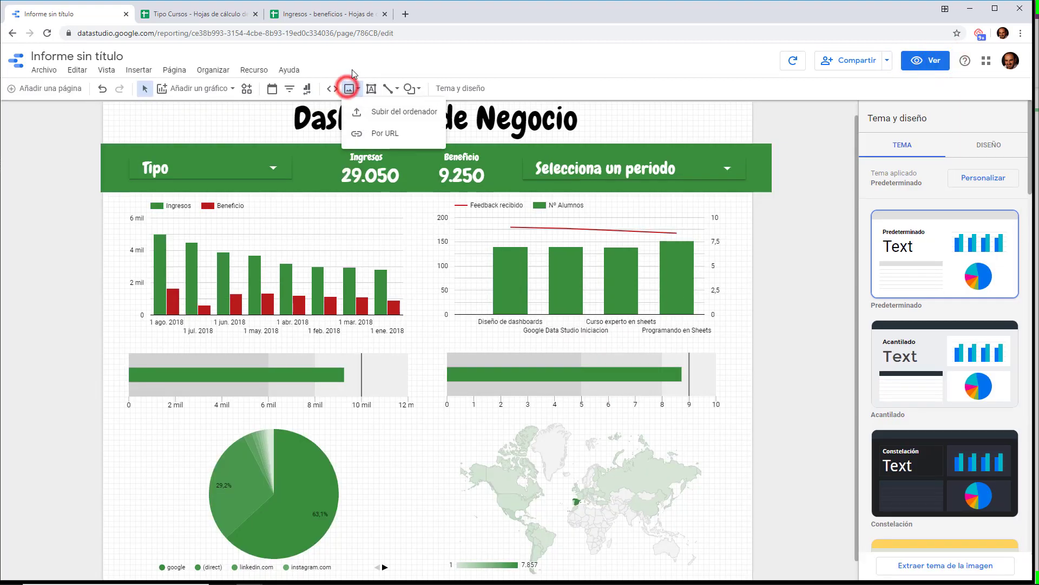
click(377, 107)
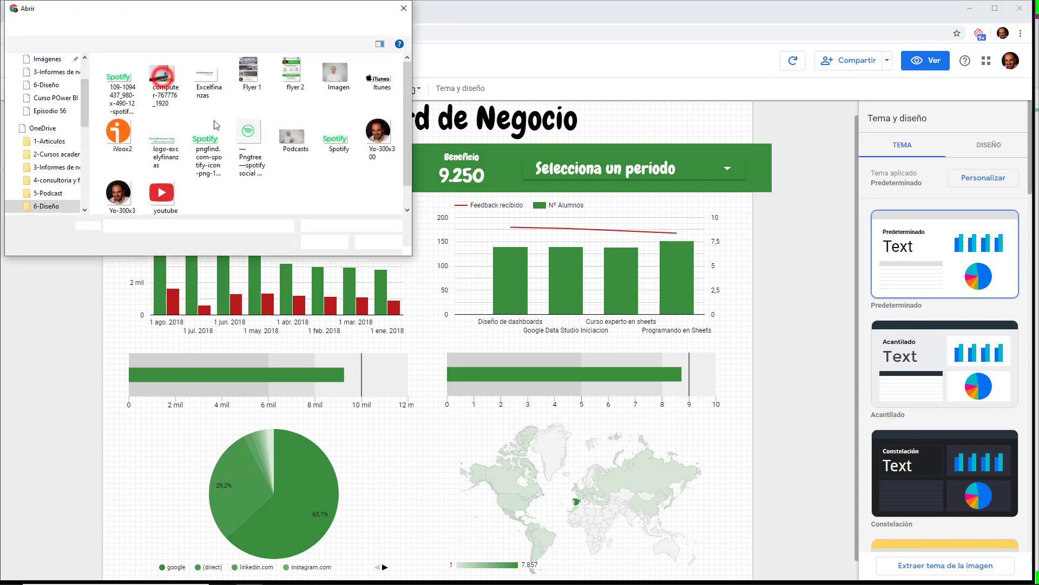
click(161, 81)
click(325, 241)
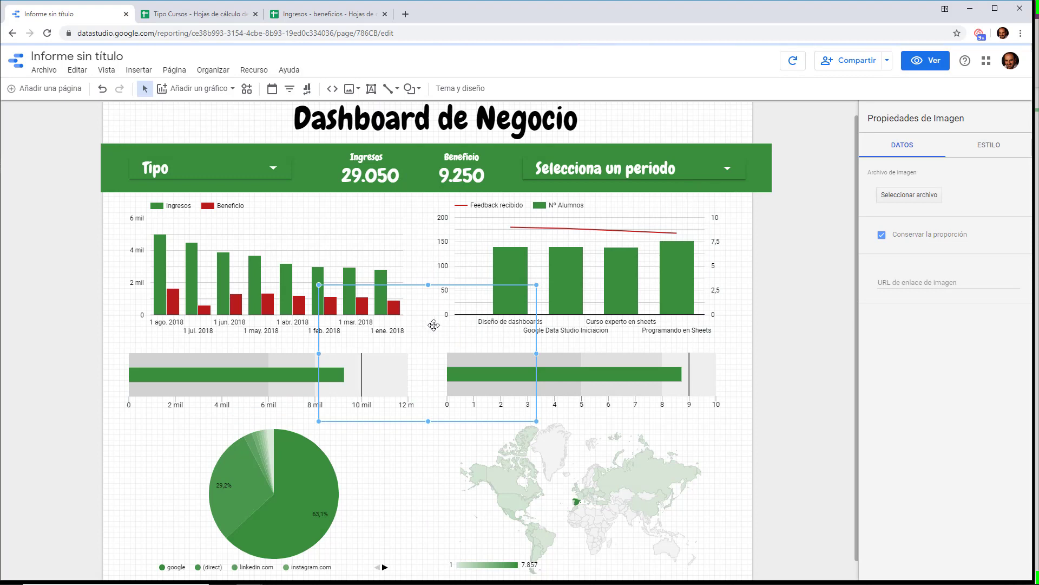
Step: Enlarge and position the laptop image so it covers the full page width and chart area below the green header band
drag(534, 287, 756, 192)
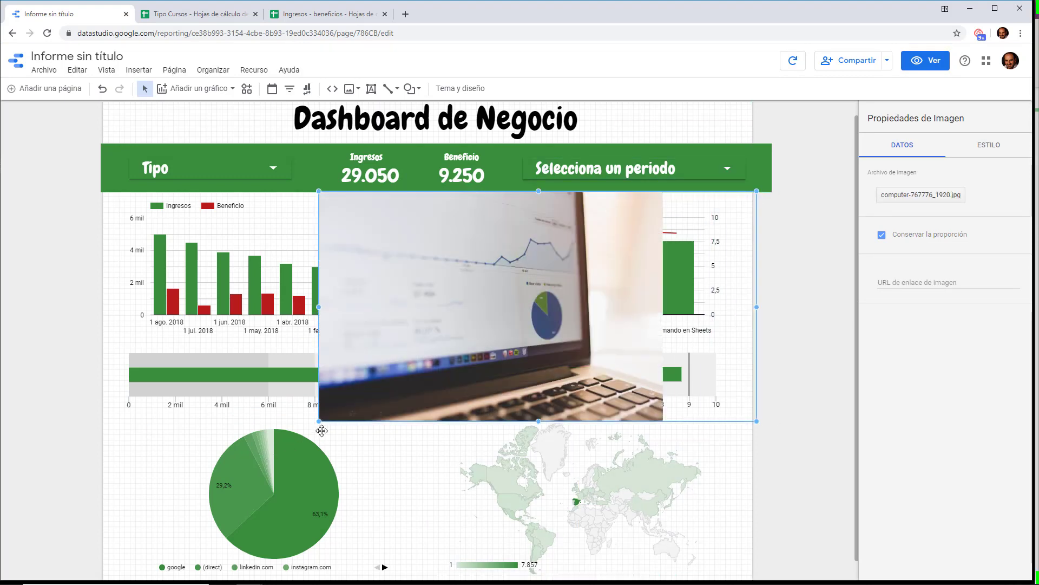
drag(320, 418, 95, 582)
scroll(604, 477, down, 1)
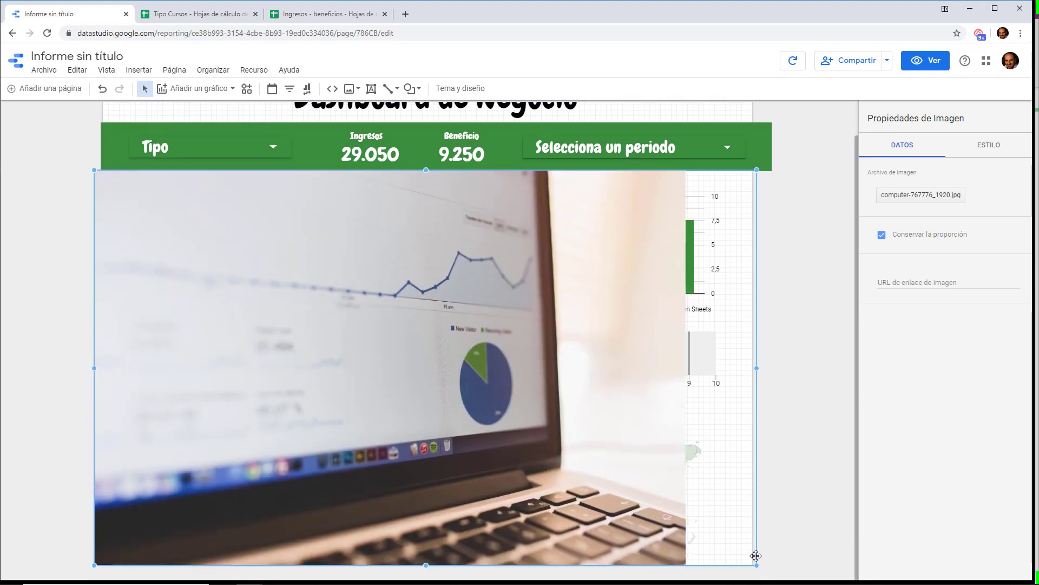
drag(755, 565, 822, 541)
scroll(729, 450, down, 1)
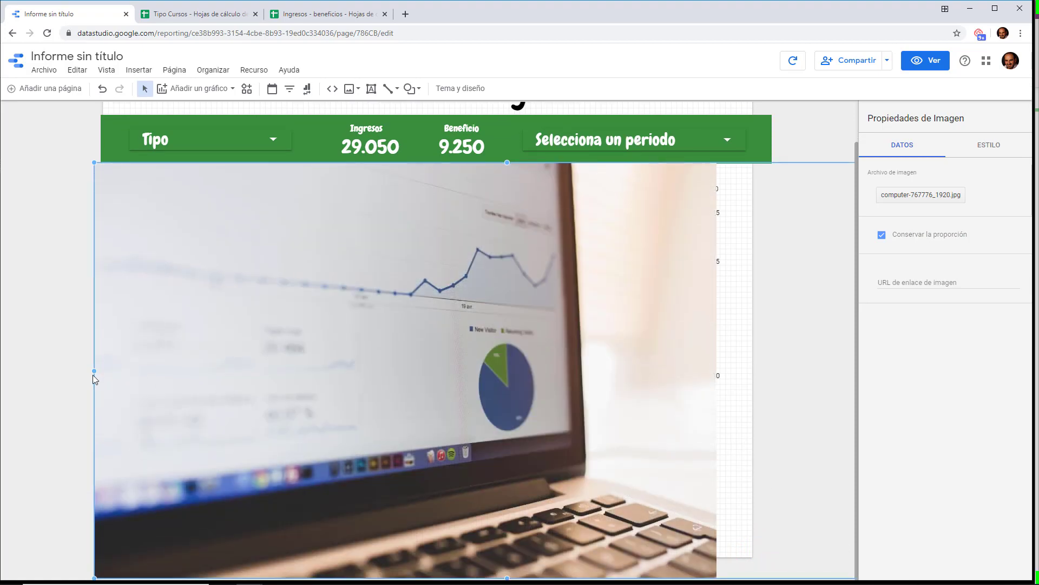
drag(95, 372, 52, 371)
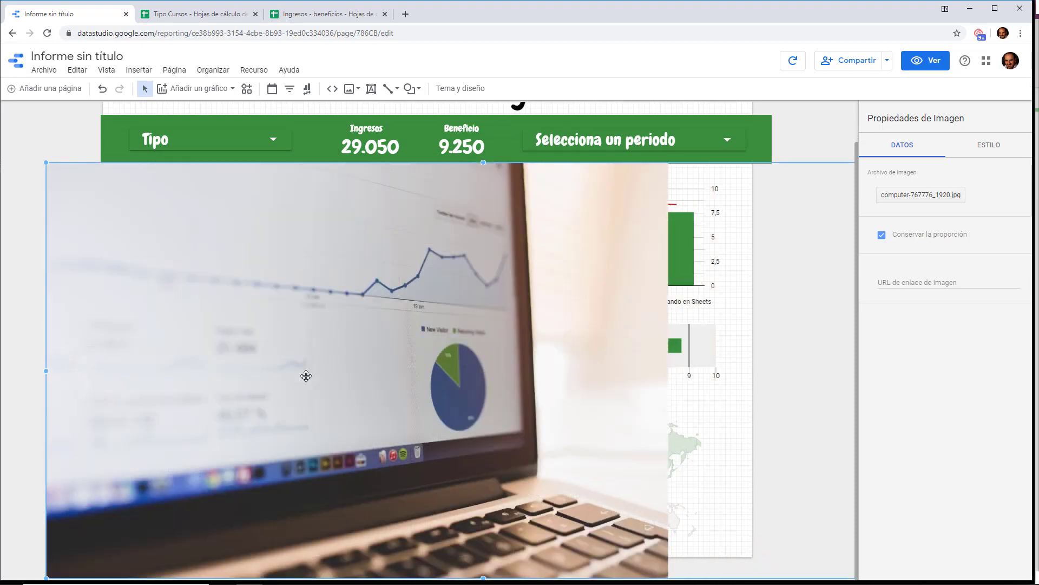
drag(307, 376, 374, 366)
scroll(404, 361, up, 1)
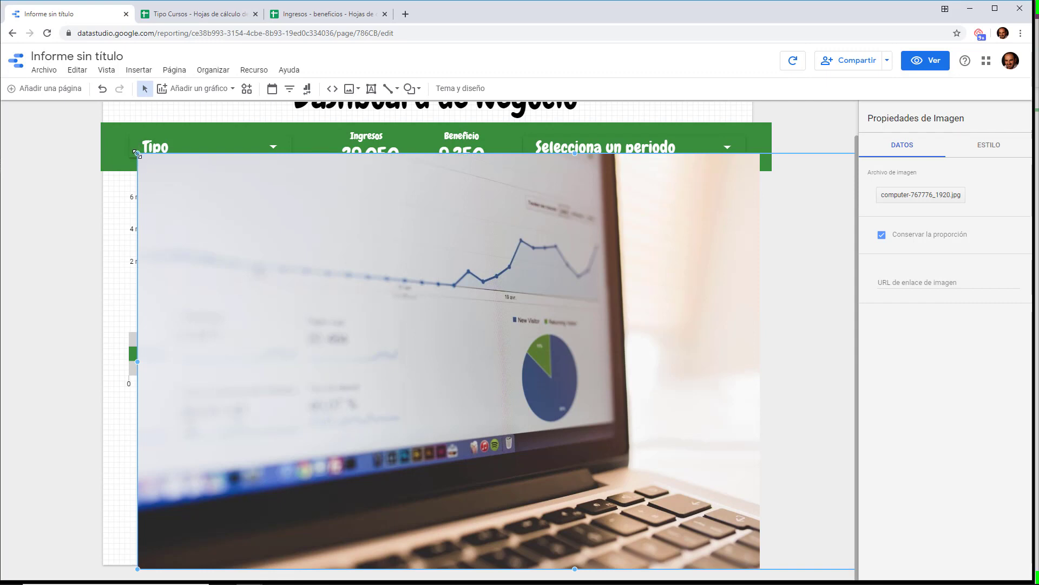
drag(137, 155, 90, 119)
drag(667, 263, 666, 305)
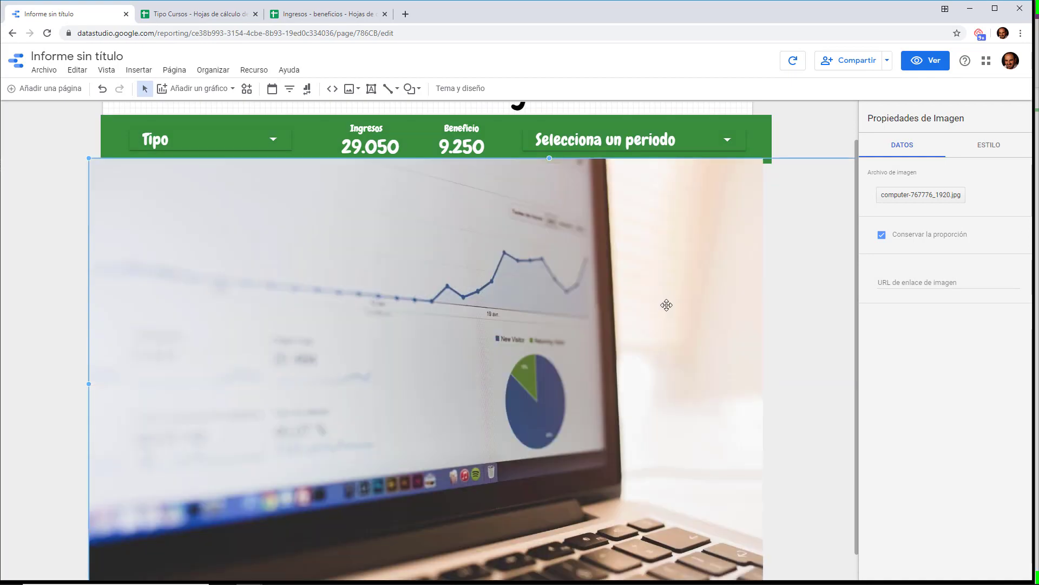
Step: Check the image coverage in view mode, and send the laptop image behind the charts and header band
right_click(640, 283)
click(927, 60)
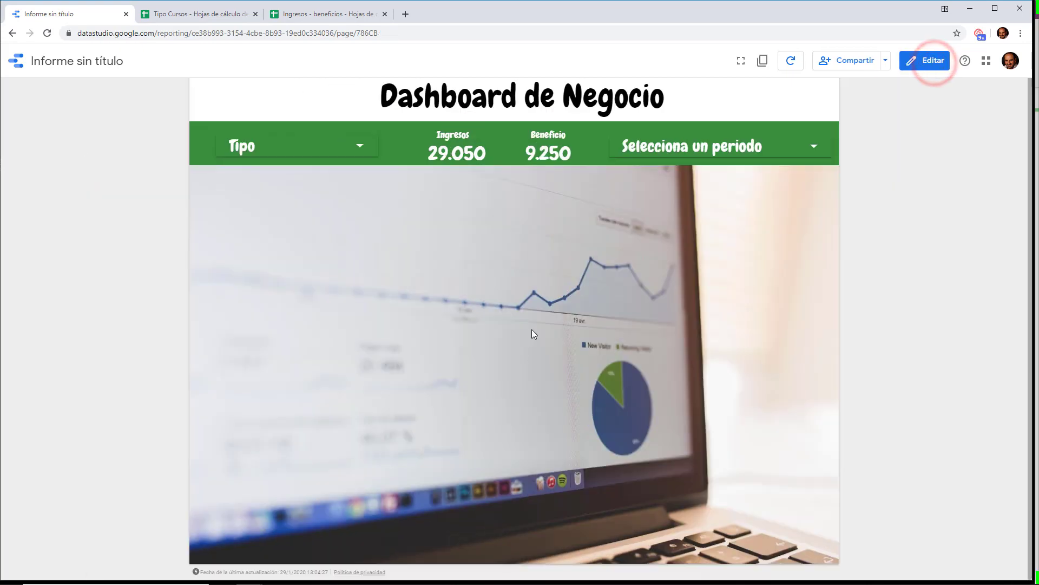
click(927, 60)
right_click(672, 282)
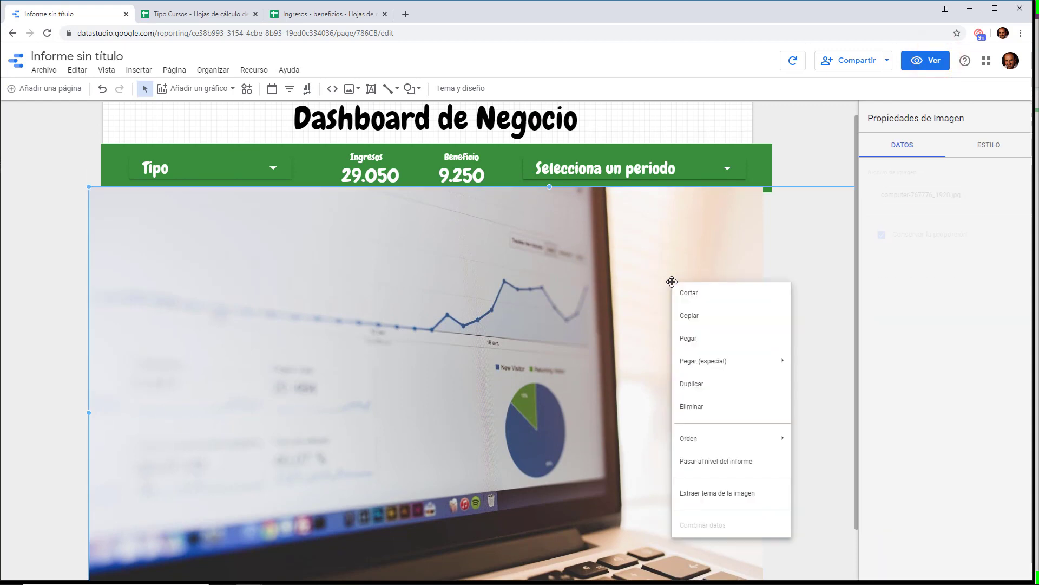
mouse_move(701, 440)
click(839, 511)
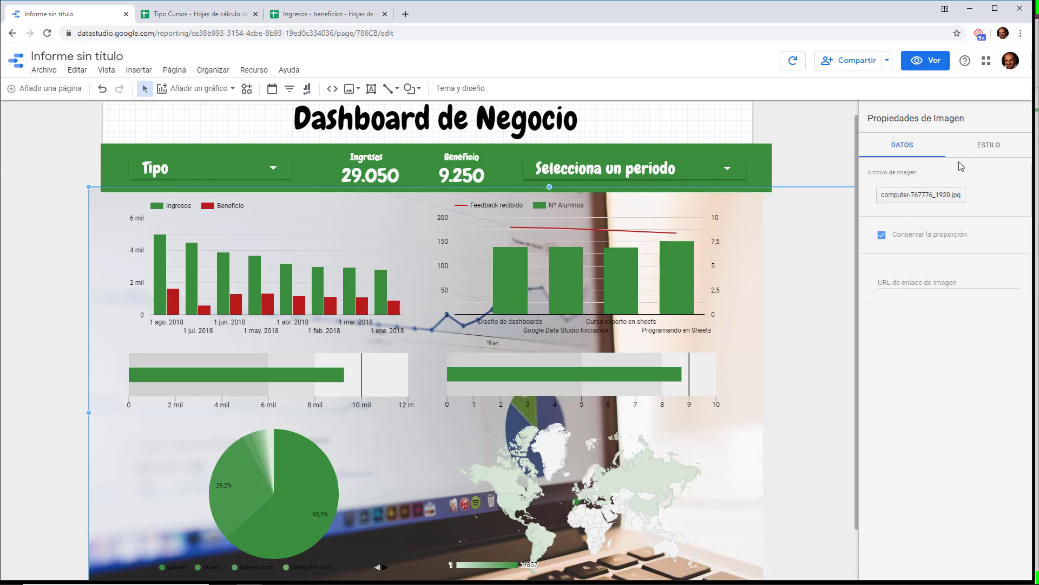
Step: Set the laptop image's opacity to 30% and check the result in view mode
click(977, 155)
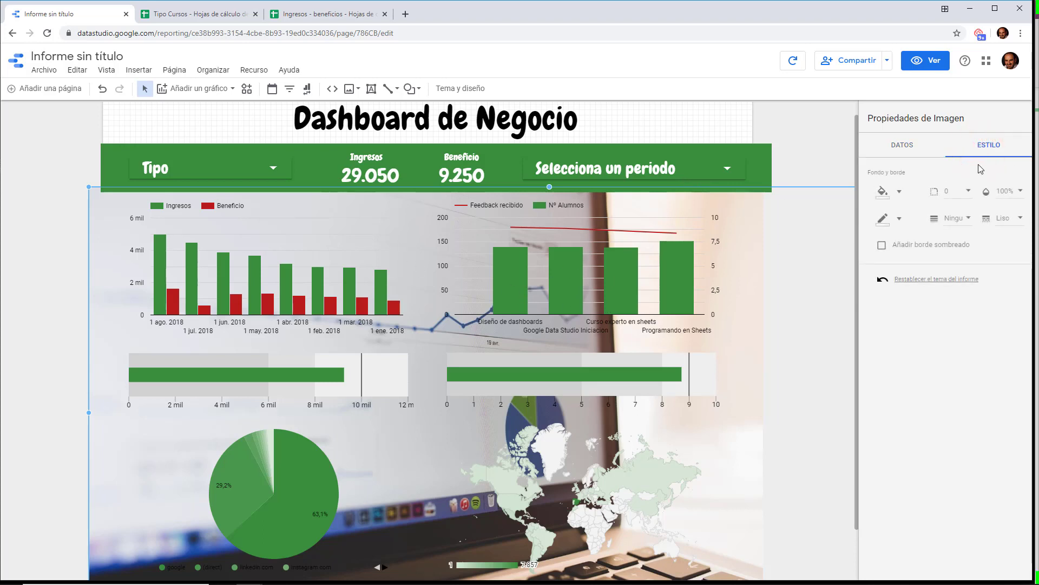
click(1006, 196)
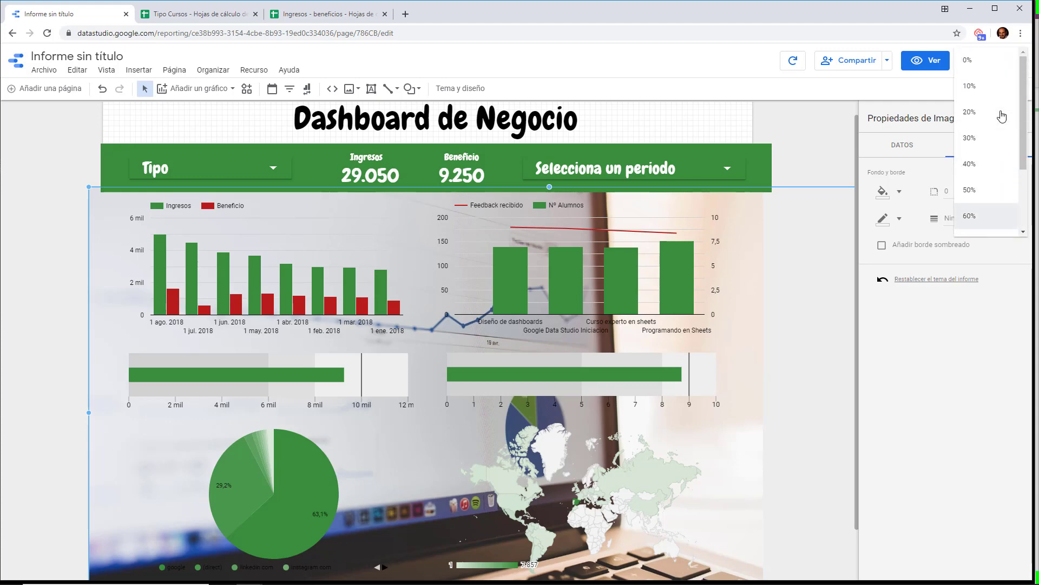
click(974, 136)
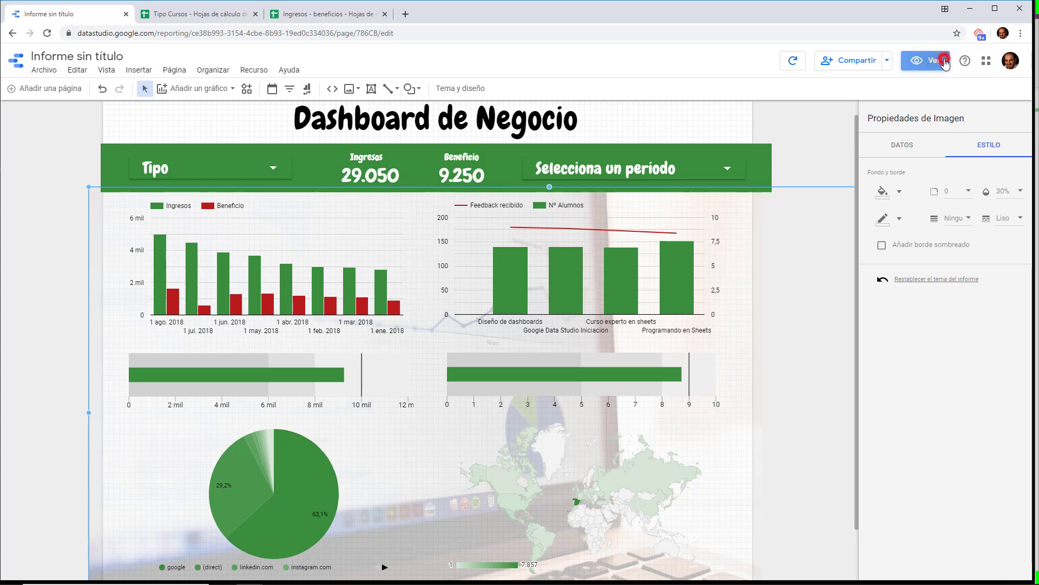
click(931, 60)
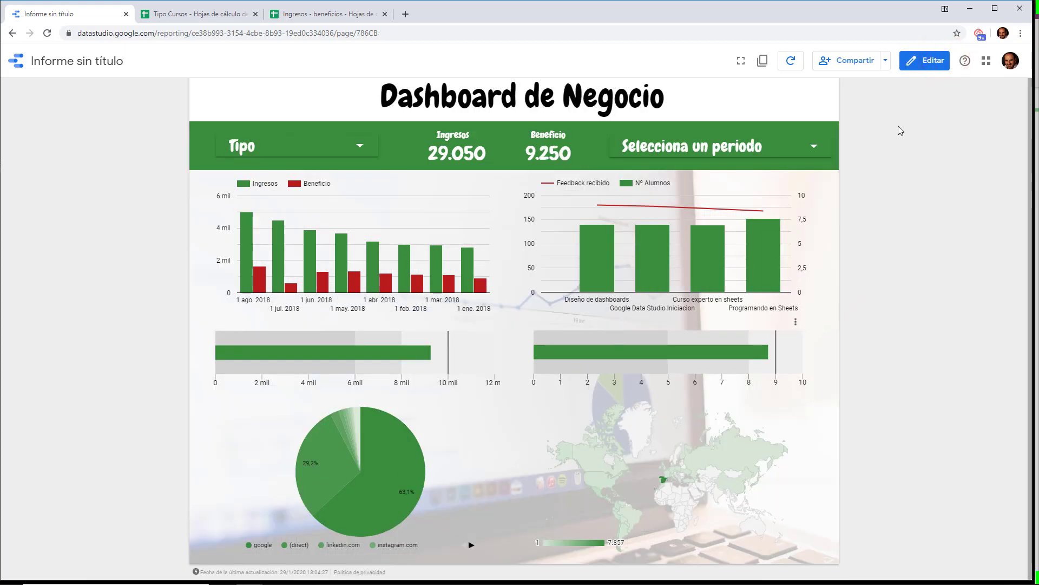
click(928, 61)
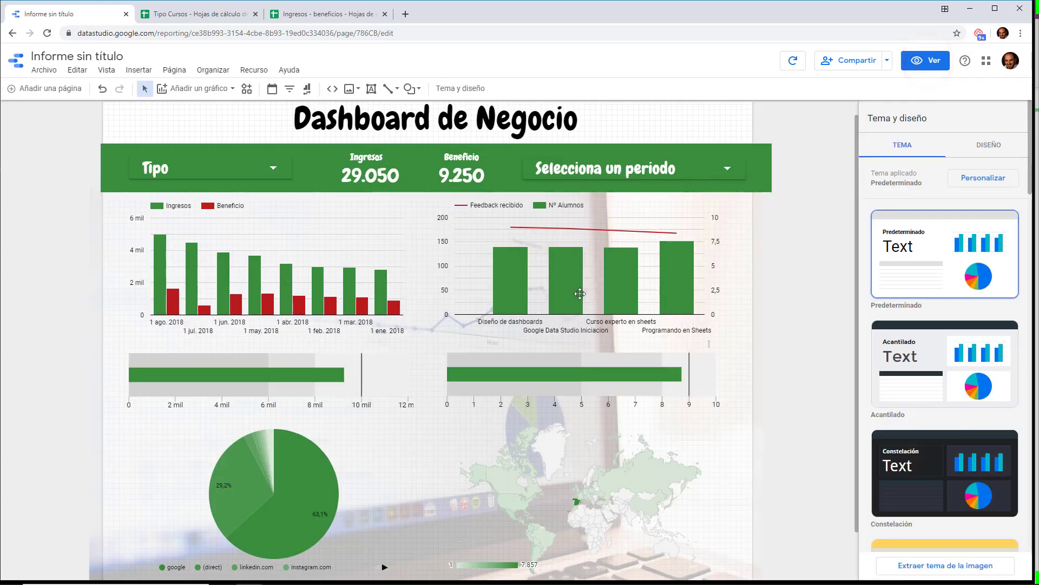
Step: Draw a rectangle covering the whole chart area from the green header band down past the page's bottom edge
click(416, 90)
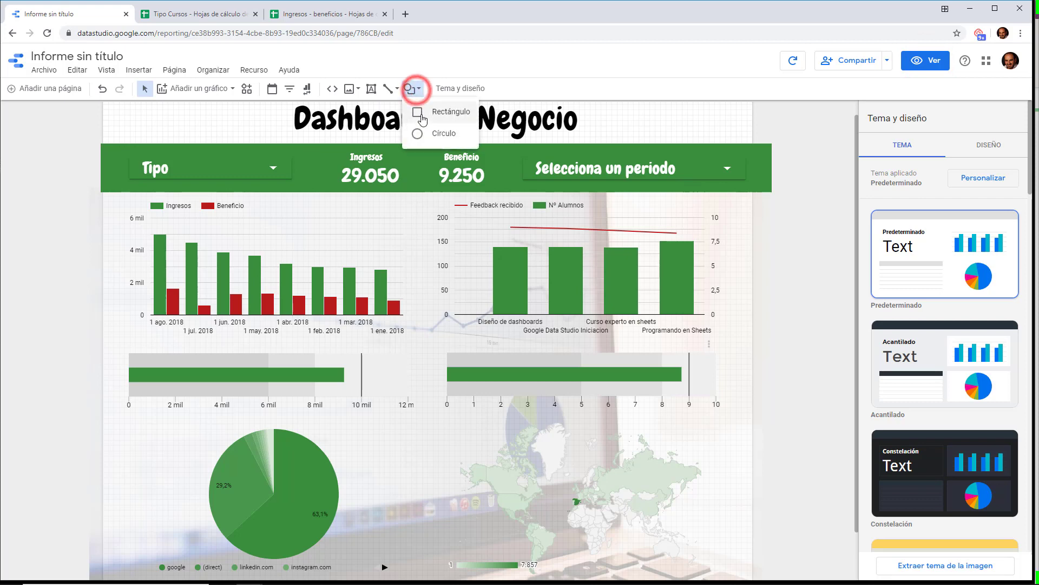
click(444, 107)
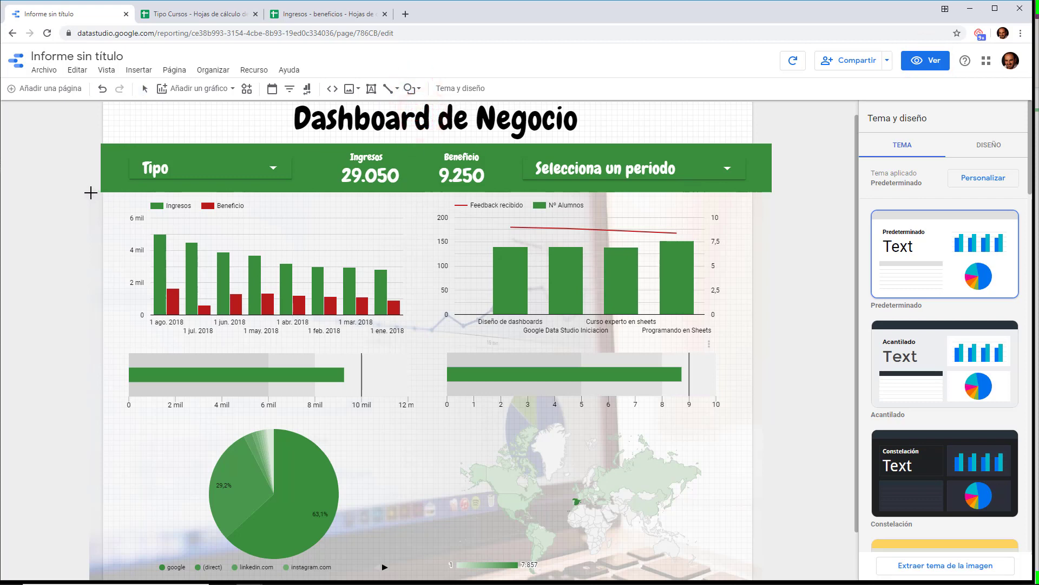
drag(79, 195, 753, 574)
scroll(763, 529, down, 2)
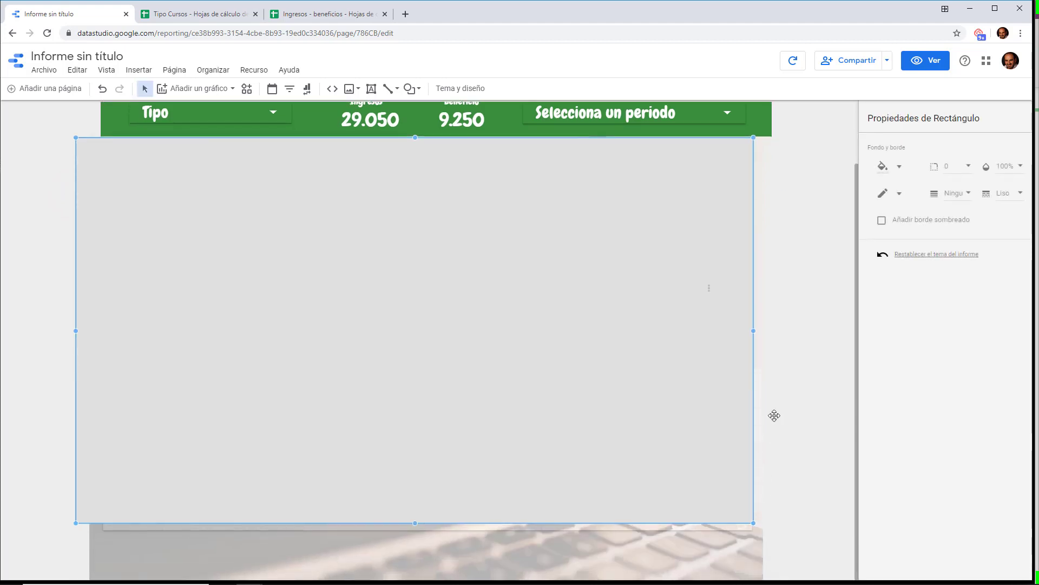
drag(756, 528, 774, 546)
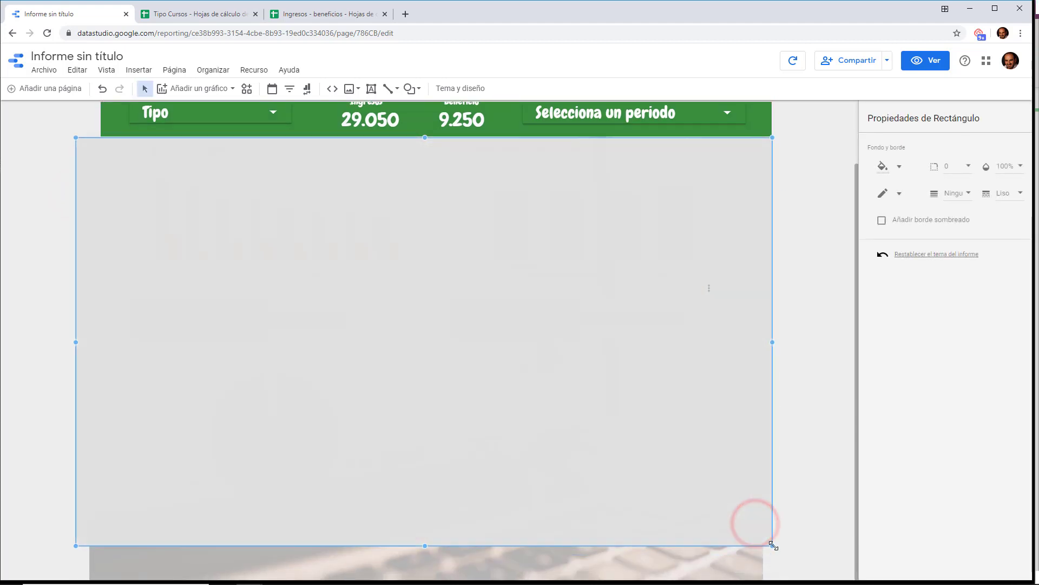
Step: Fill the rectangle over the chart area with pale green and set its opacity to 30%
click(893, 167)
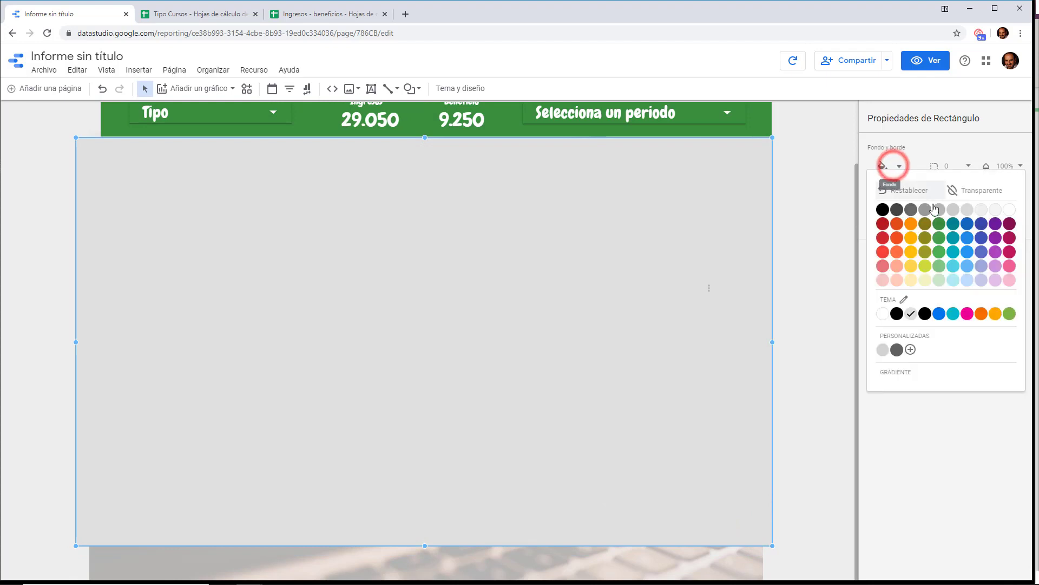
click(939, 278)
click(1016, 165)
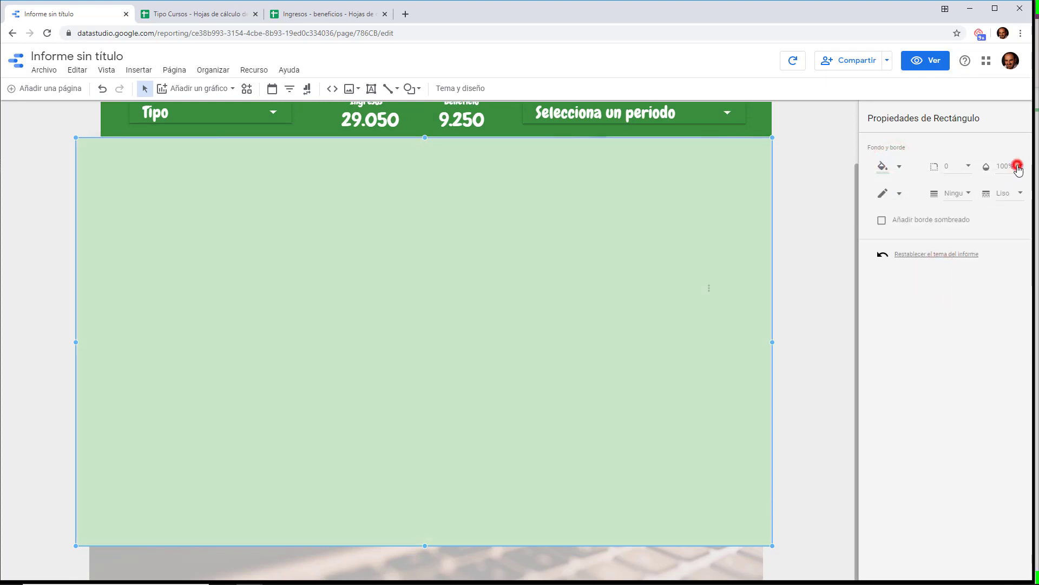
scroll(1021, 154, up, 3)
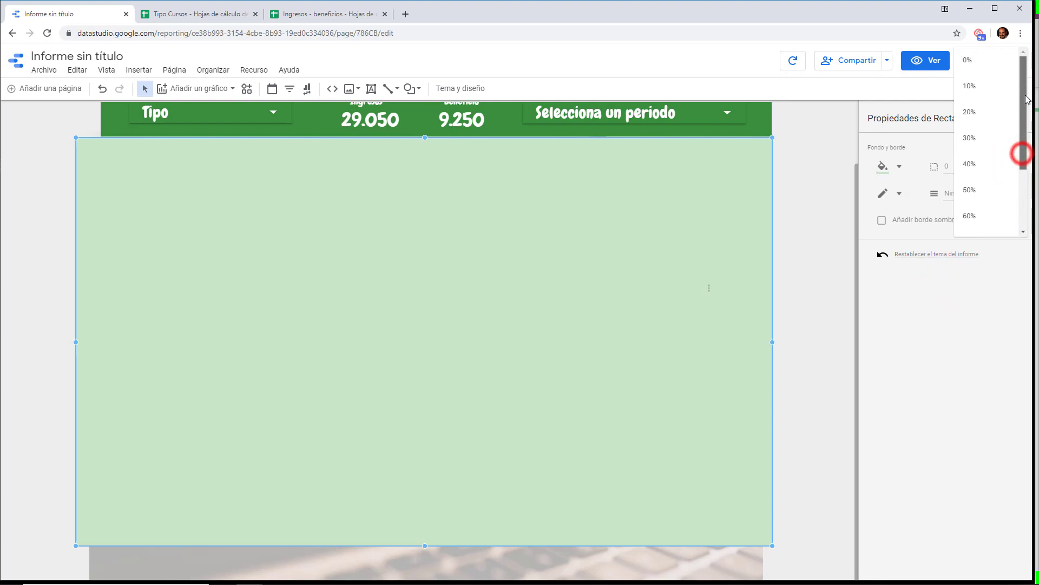
click(968, 136)
Step: Send the translucent green rectangle to the very back, behind the charts
right_click(747, 262)
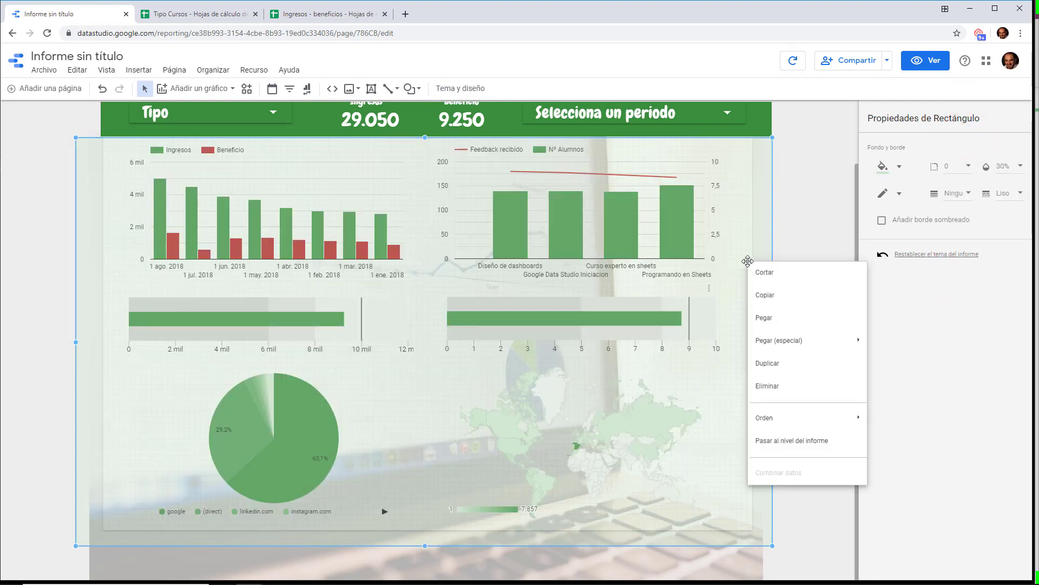
mouse_move(840, 421)
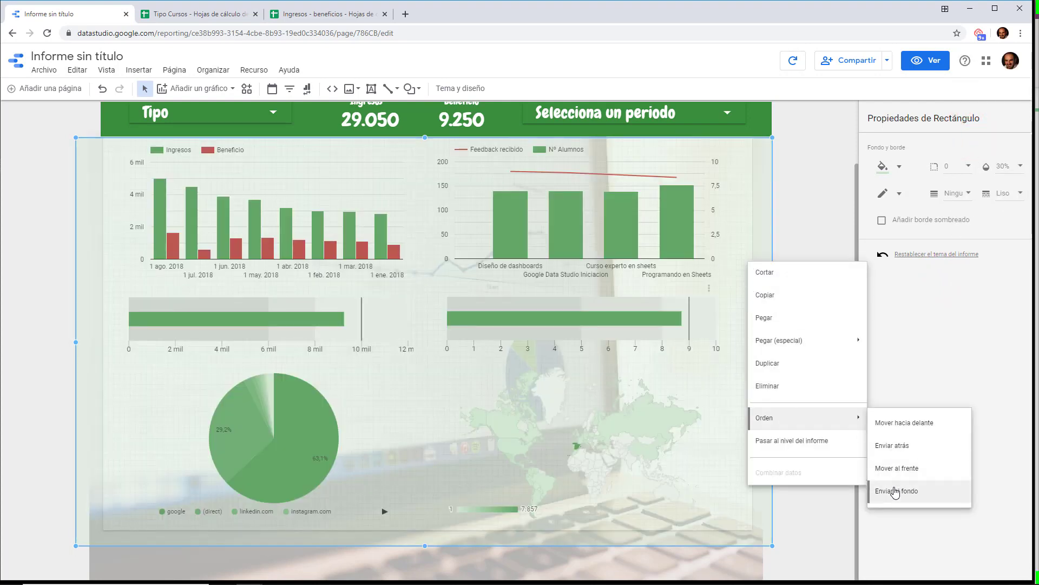
click(893, 486)
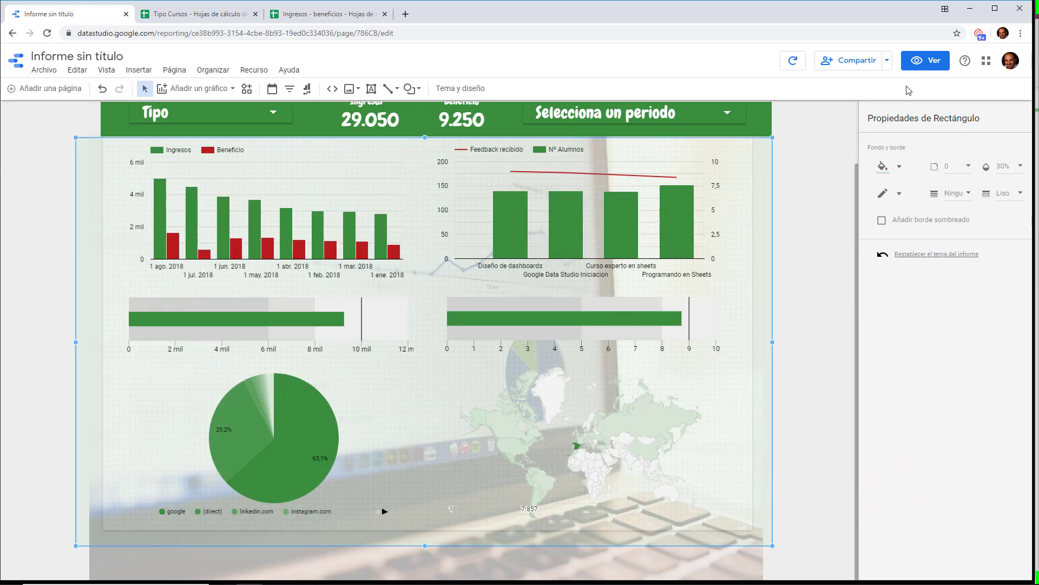
Step: Switch to view mode and test the Tipo filter by excluding Cursos Presenciales so only Cursos Online is included
click(922, 60)
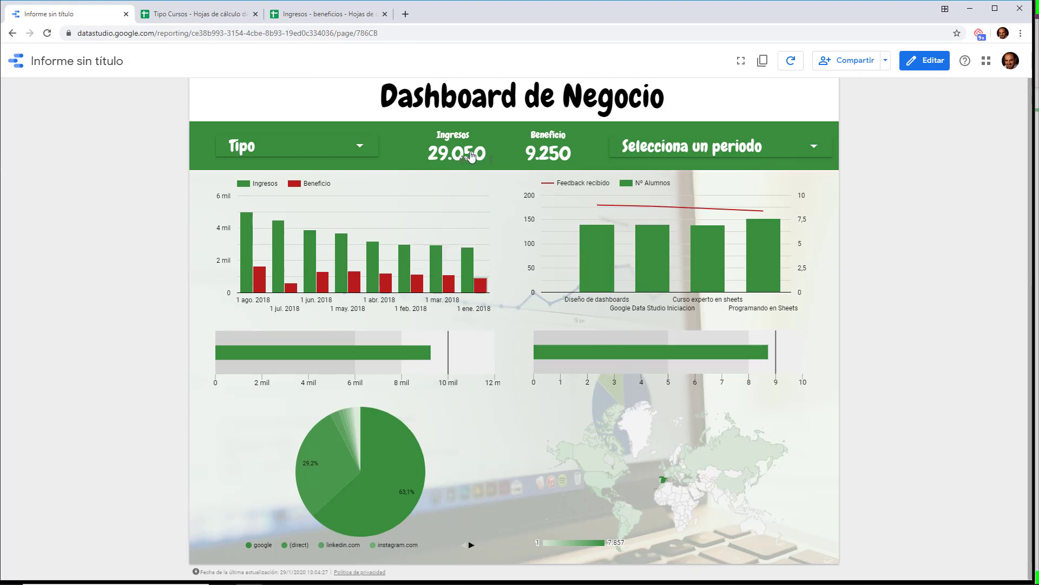
click(317, 156)
click(234, 206)
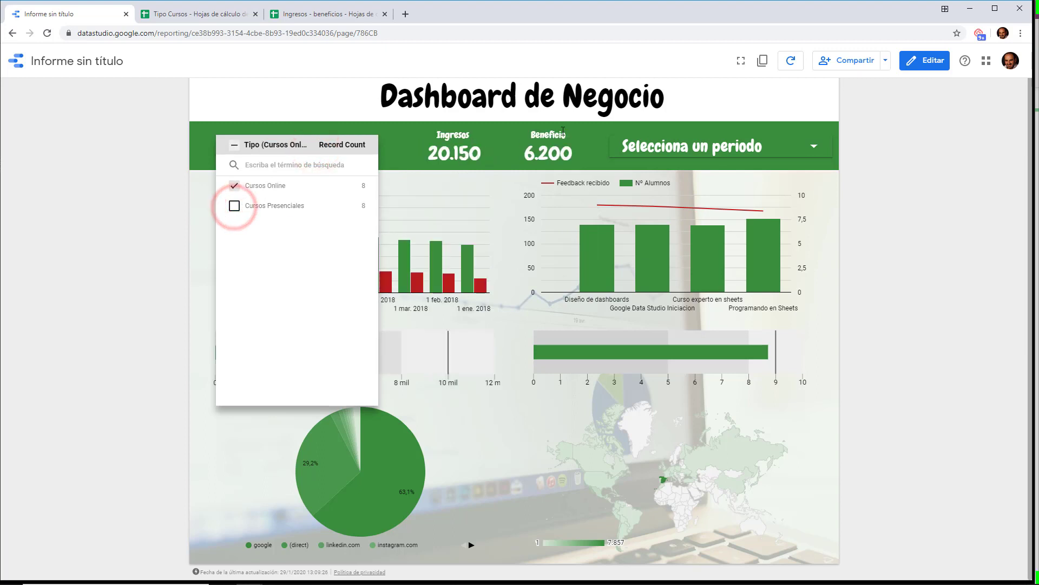
click(775, 104)
Step: Reselect all course types in the Tipo filter and close its list
click(328, 148)
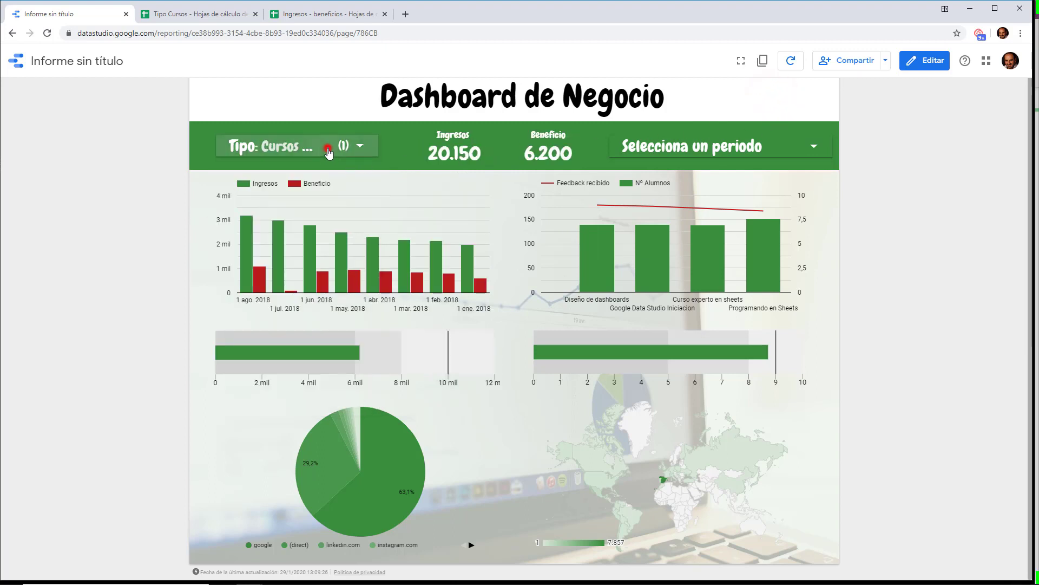
click(235, 144)
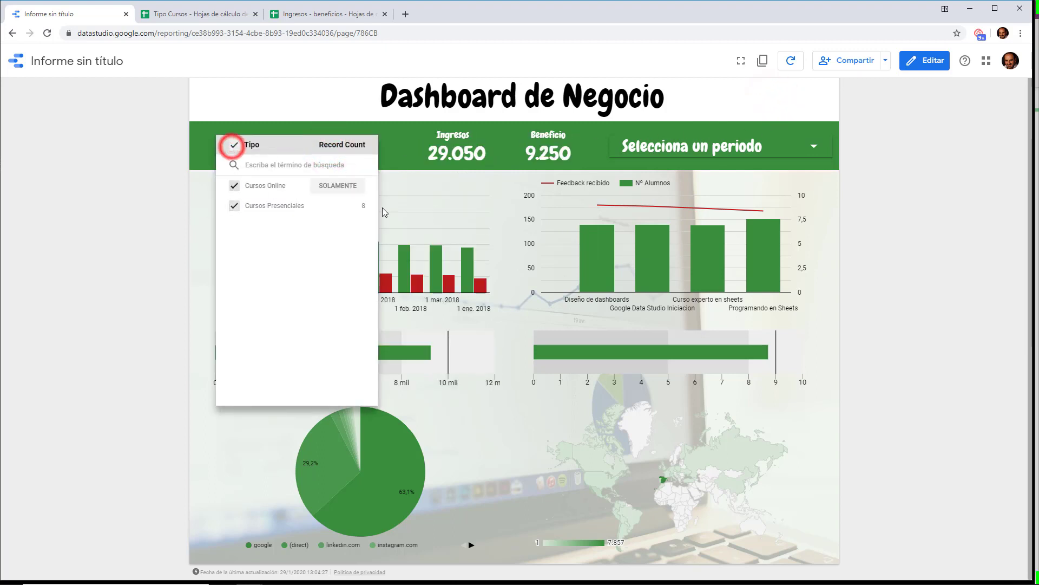
click(734, 102)
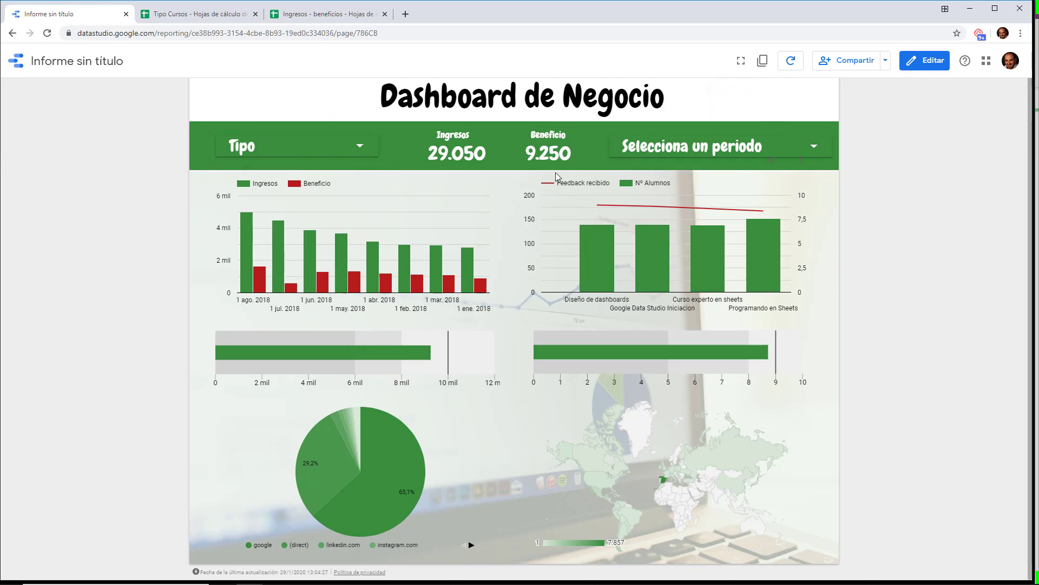